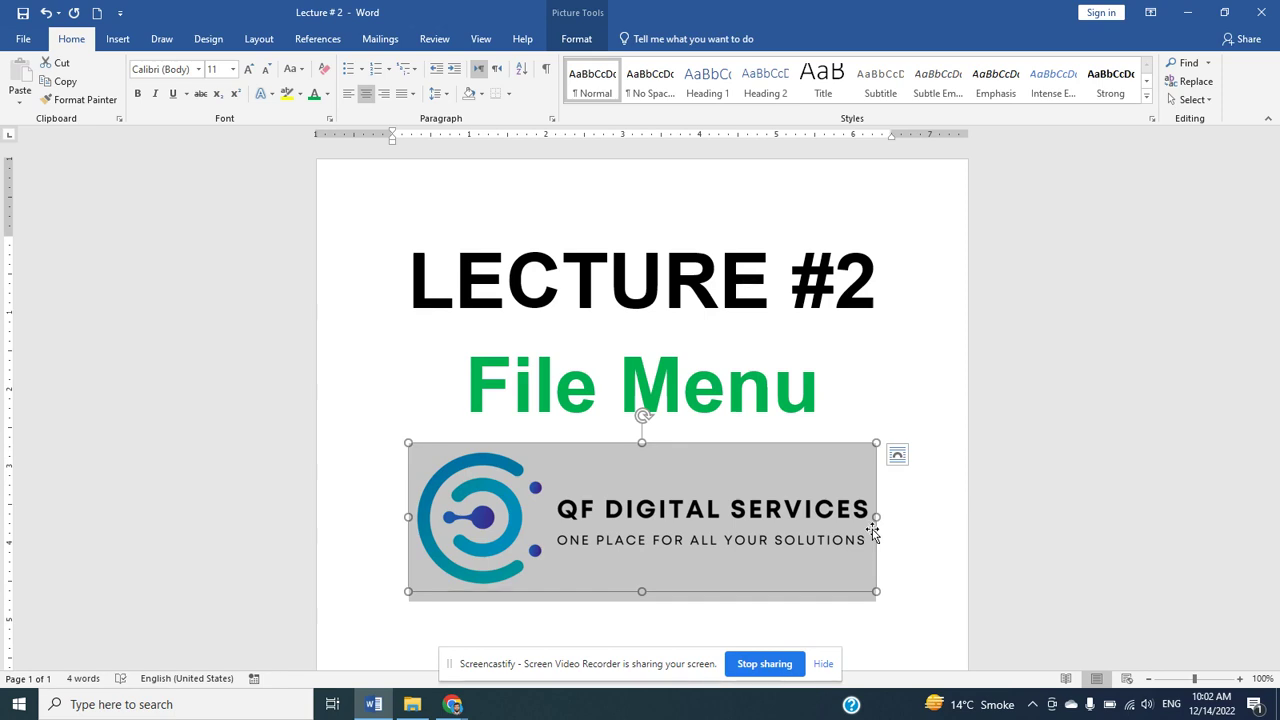
# Close the Lecture #2 document without saving and minimize the Chrome window
pyautogui.click(1260, 12)
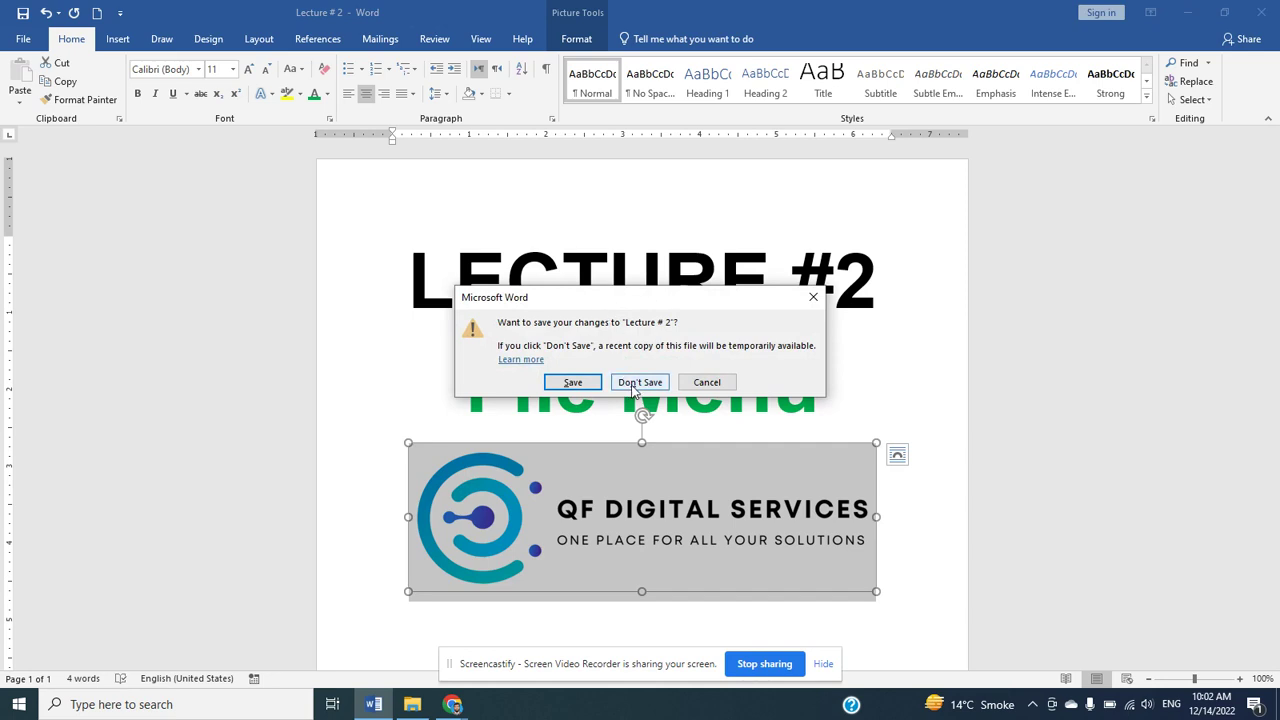
pyautogui.click(638, 383)
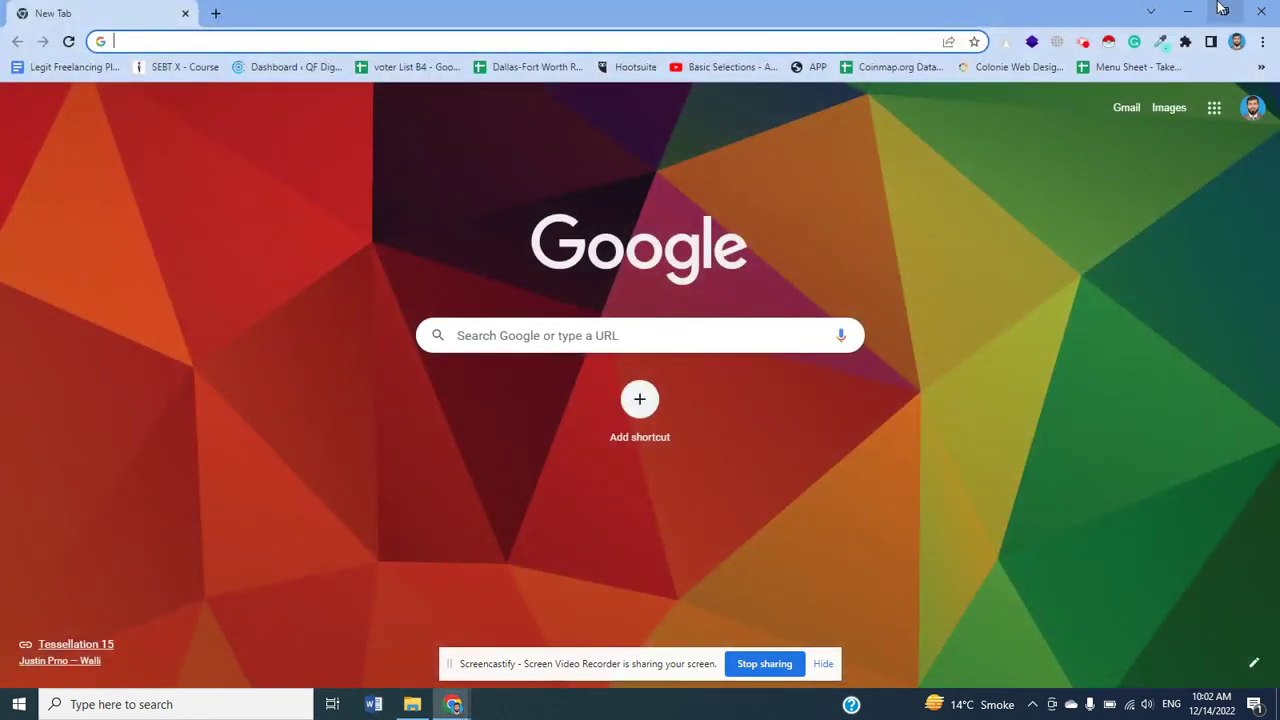
pyautogui.click(1187, 10)
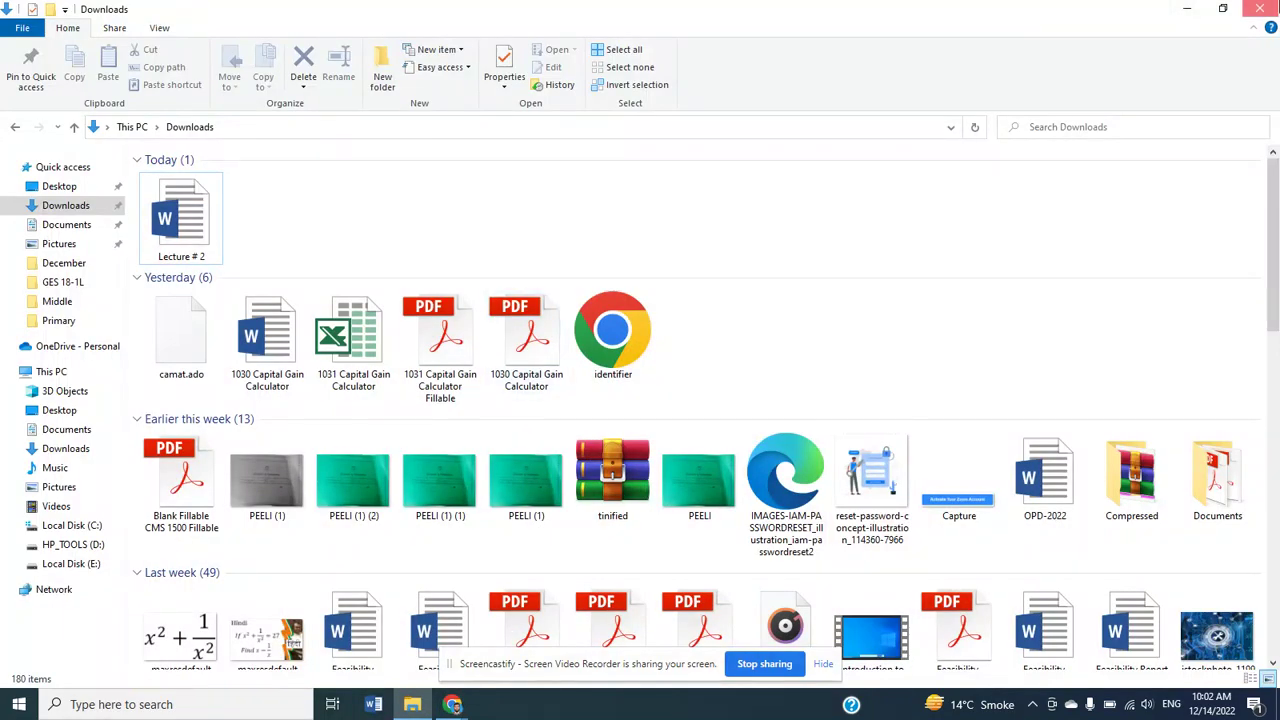
# Close the Downloads folder window and refresh the desktop
pyautogui.click(1260, 8)
pyautogui.rightClick(465, 341)
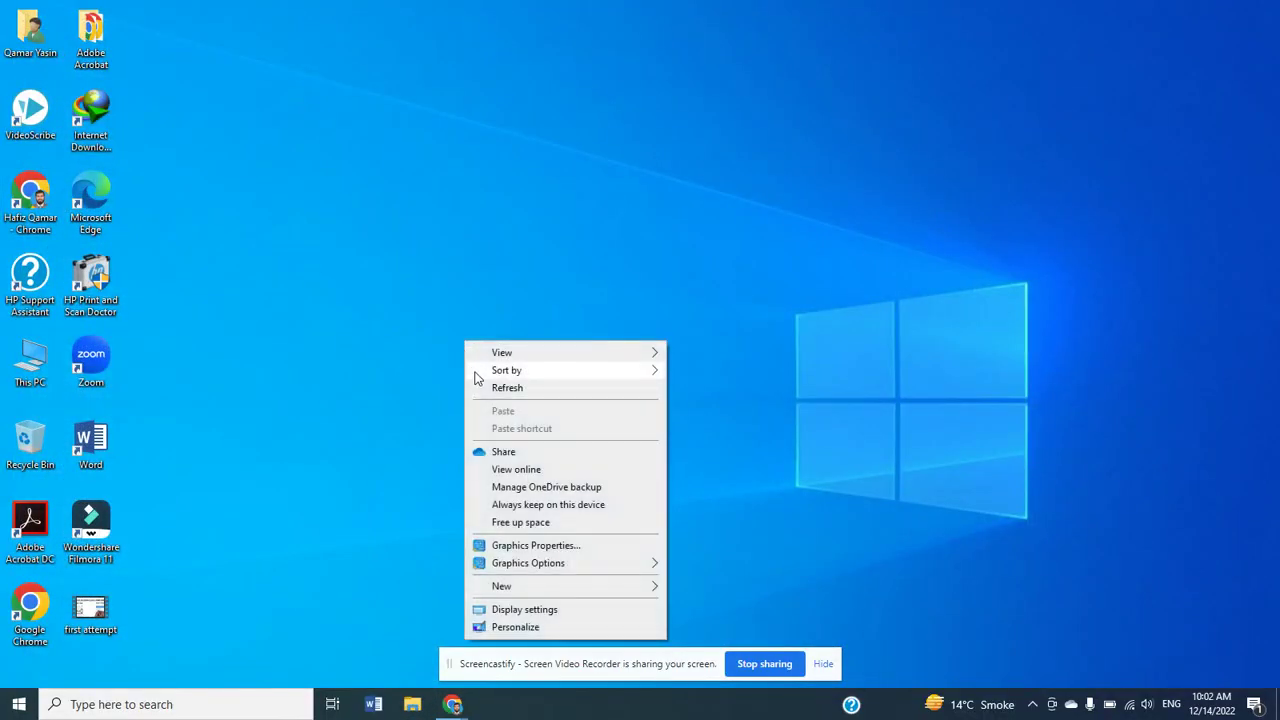
pyautogui.click(480, 388)
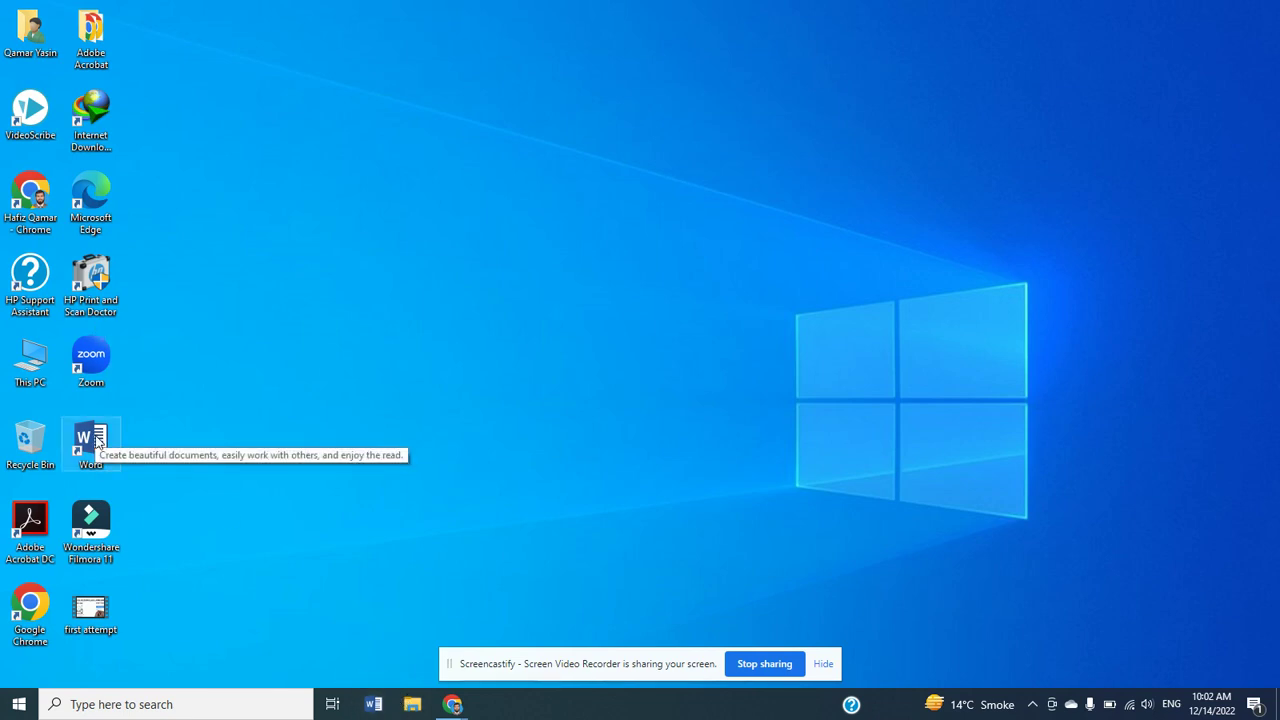
# Launch Word, create a blank document, and browse the Insert, Home, Draw and Design tabs
pyautogui.click(376, 705)
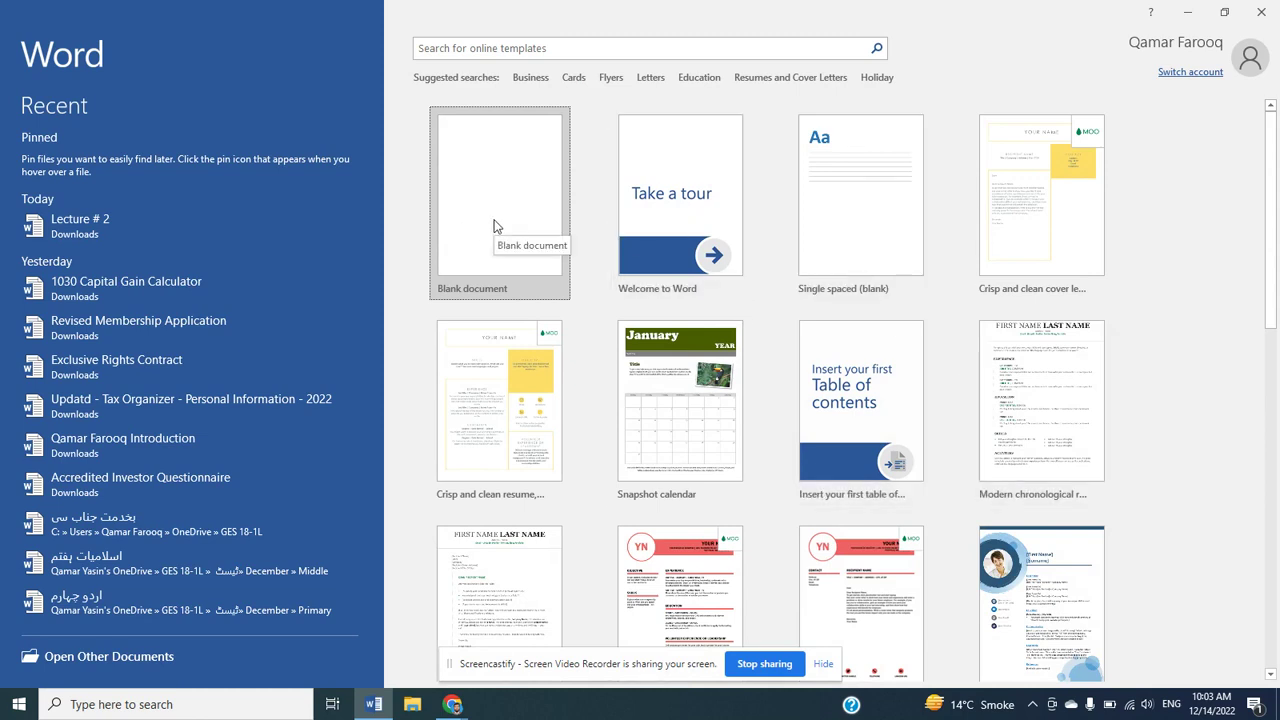
pyautogui.click(494, 226)
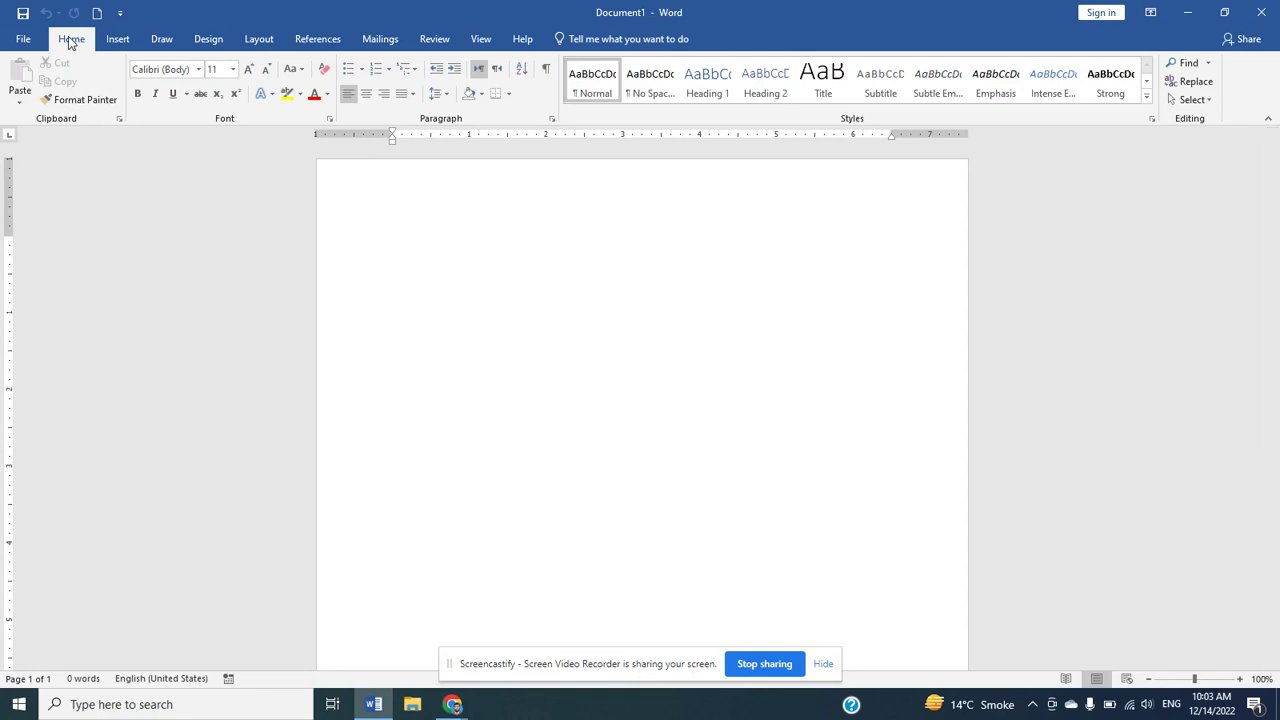
pyautogui.click(112, 40)
pyautogui.click(72, 40)
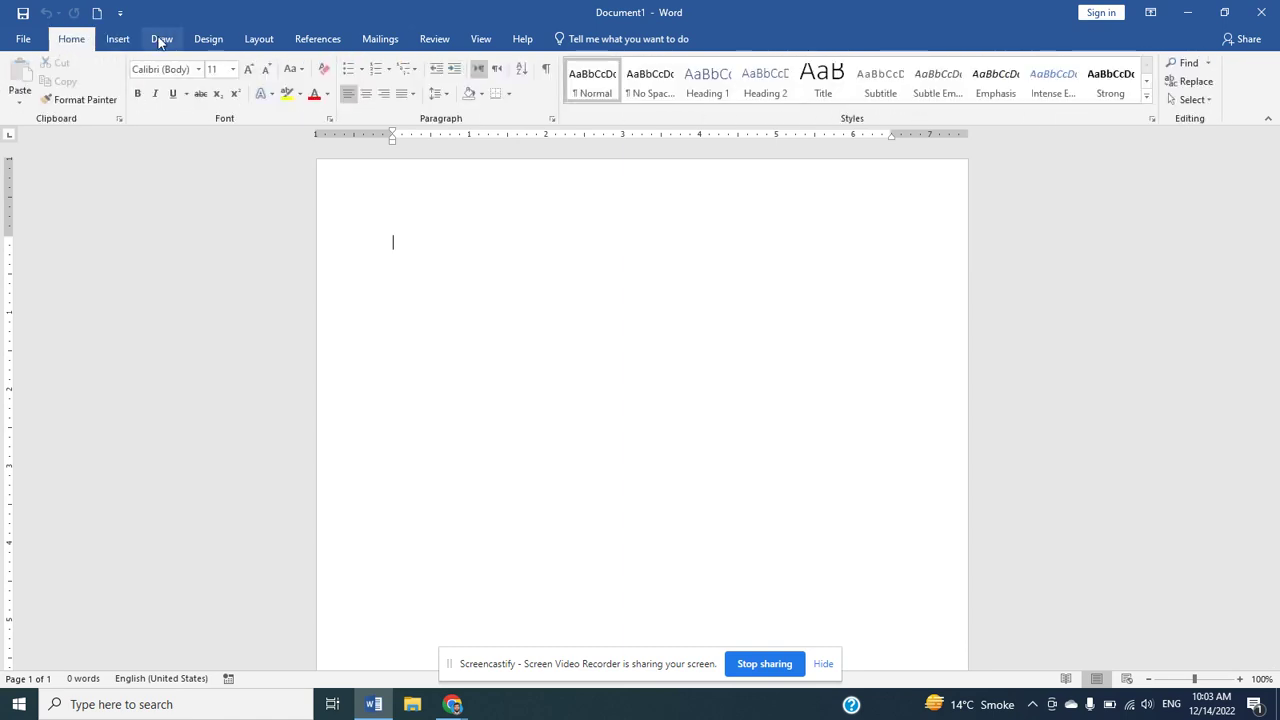
pyautogui.click(163, 40)
pyautogui.click(210, 42)
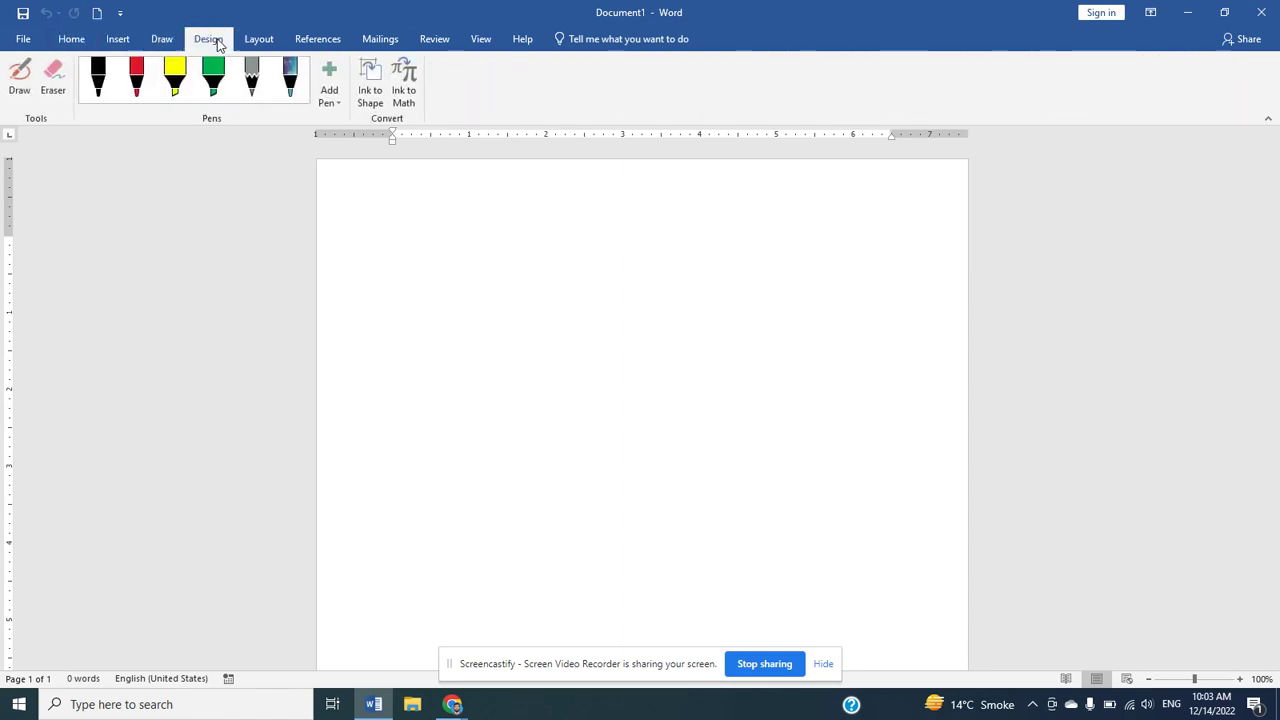
pyautogui.click(84, 41)
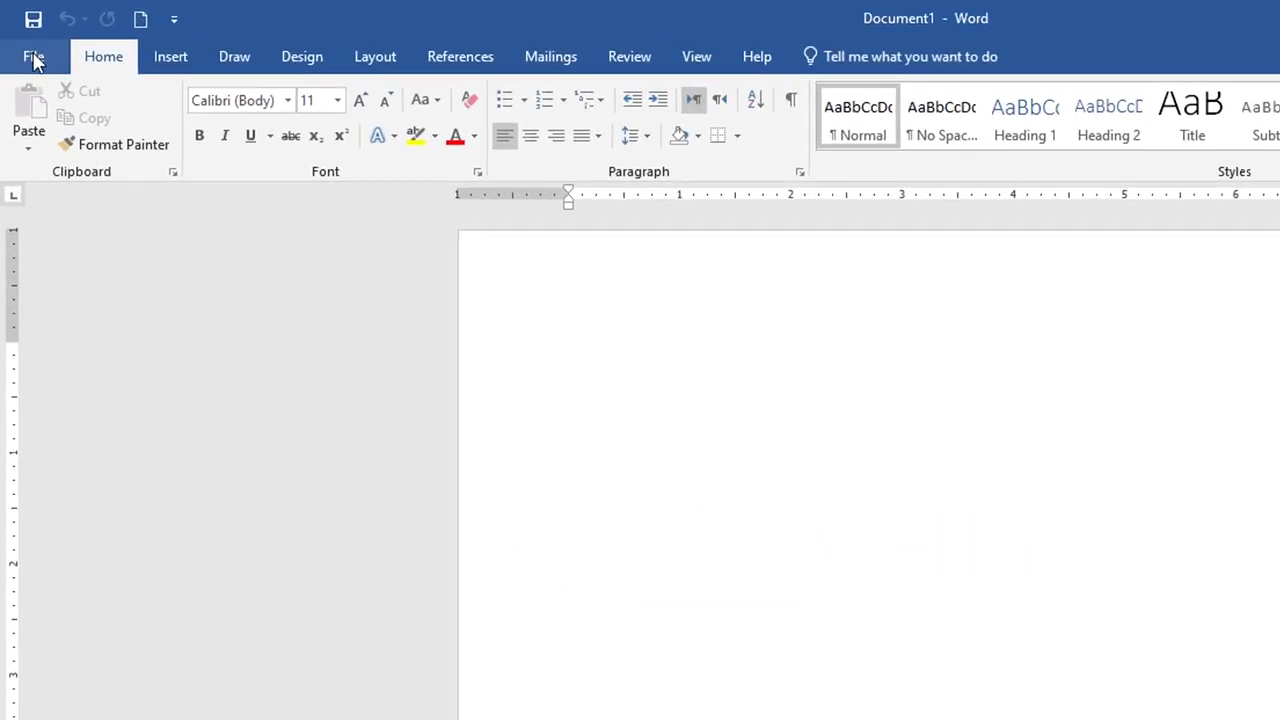
# Open the File backstage and show Document1's Info page
pyautogui.click(33, 56)
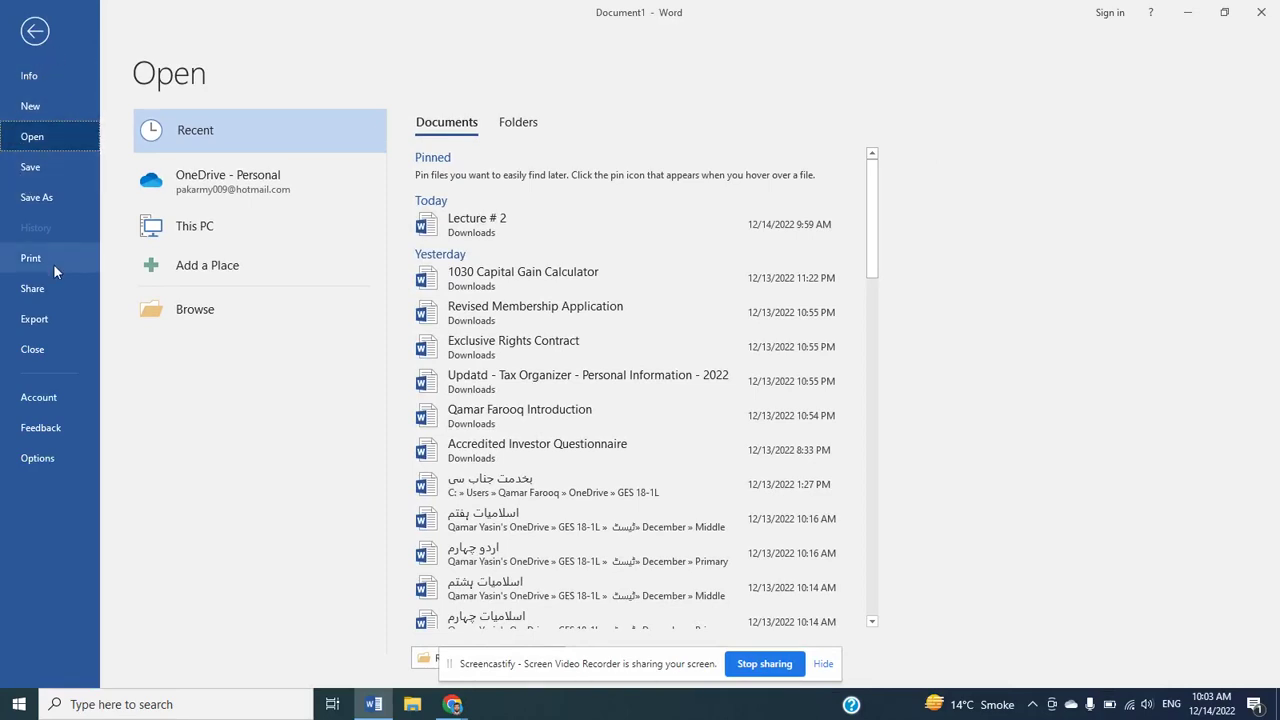
pyautogui.click(61, 76)
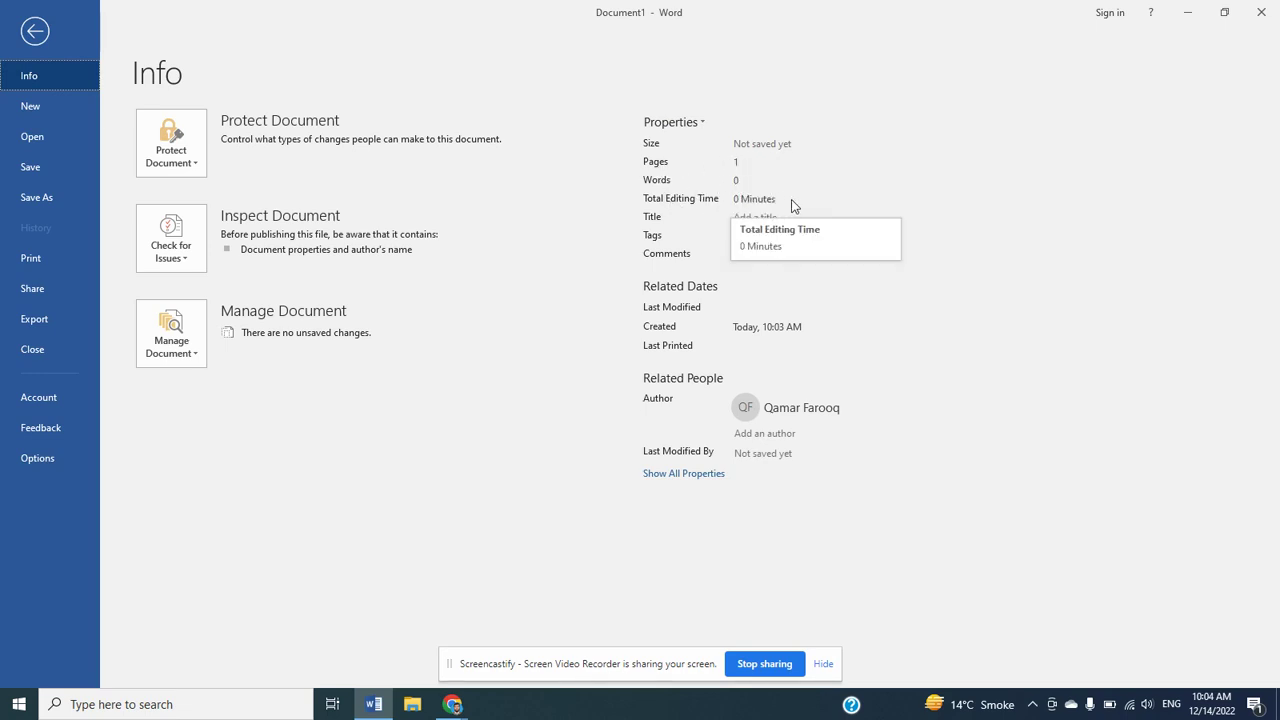
# Try the Title and Tags property fields, then expand the list with Show All Properties
pyautogui.click(755, 217)
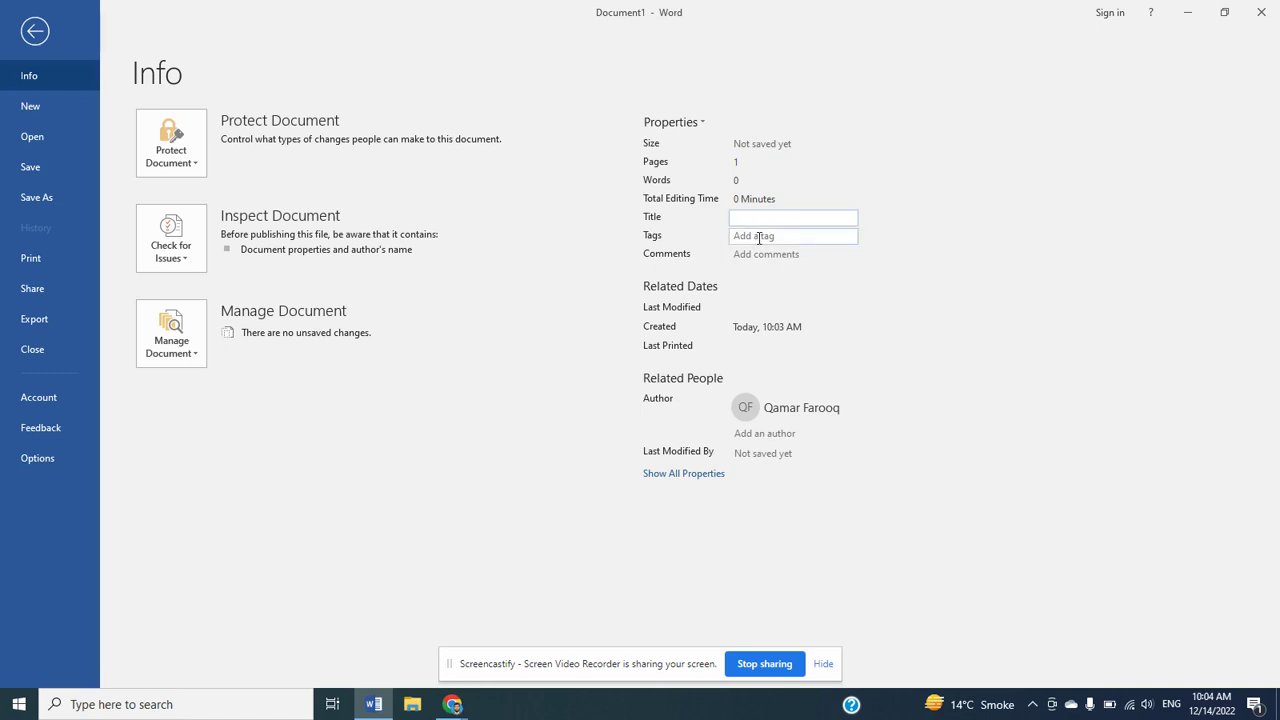
pyautogui.click(759, 236)
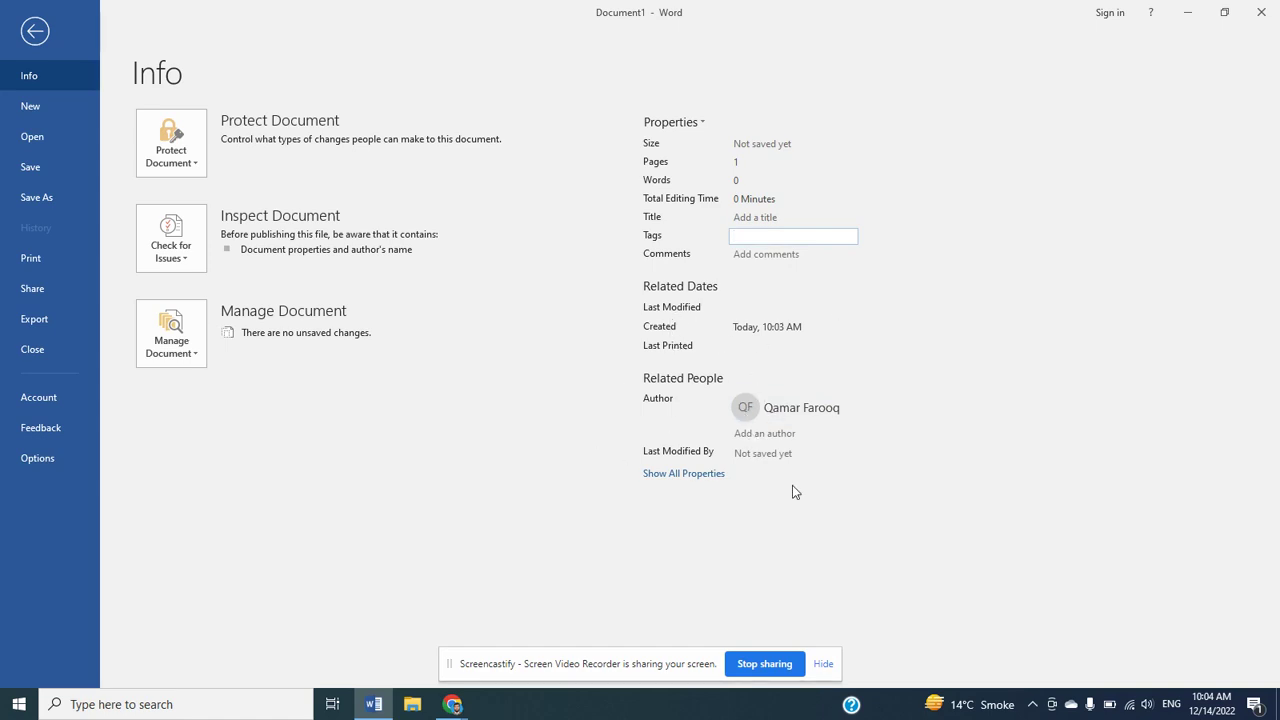
pyautogui.click(674, 476)
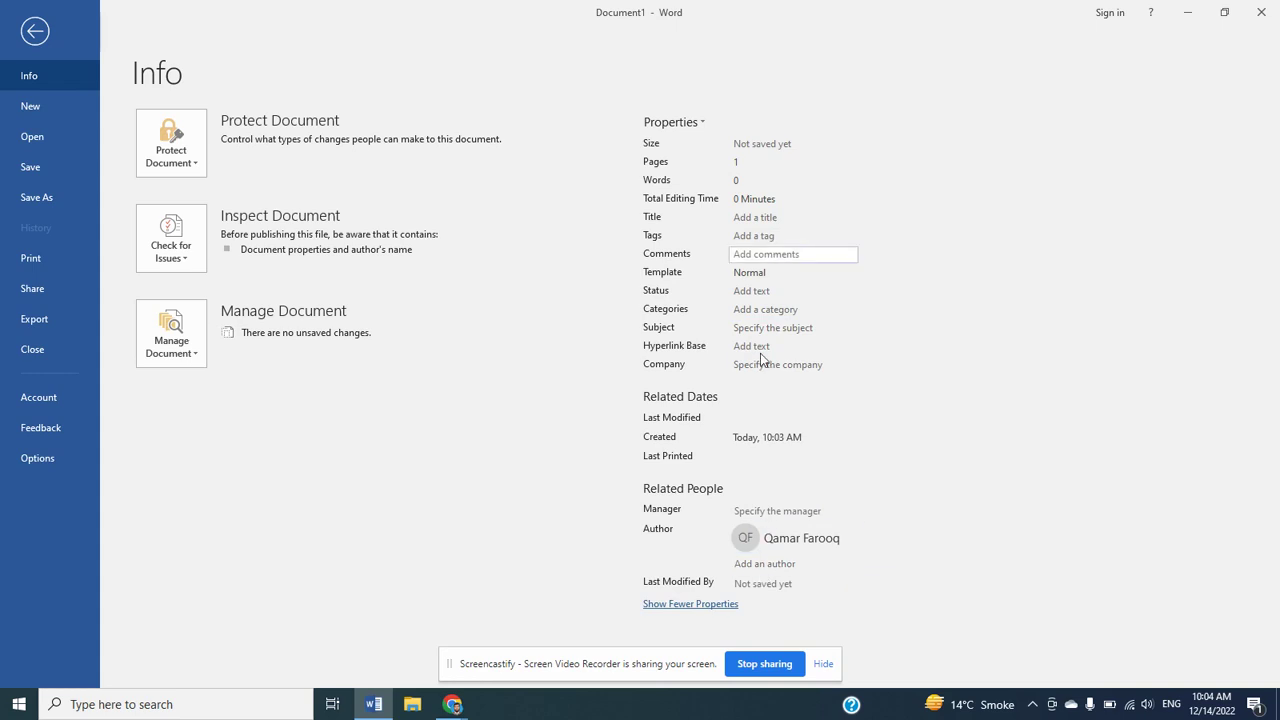
pyautogui.moveTo(777, 460)
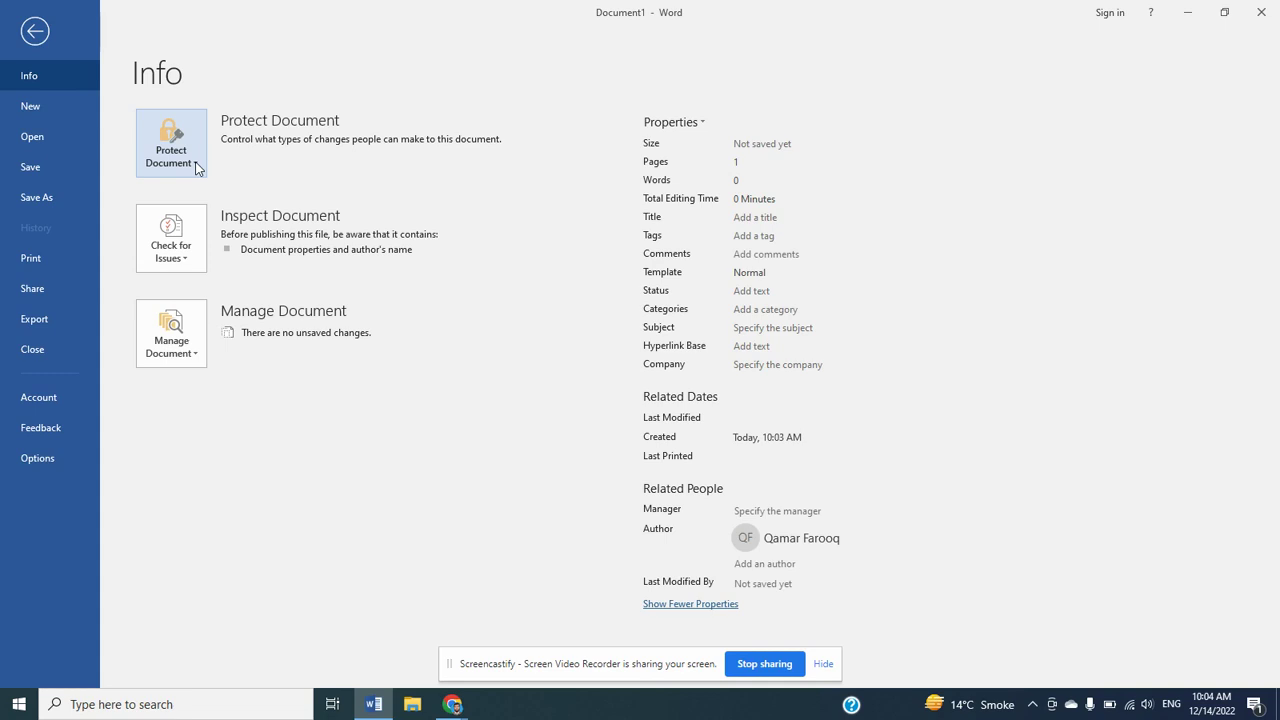
# Review the Protect Document options, dismiss them, and open the Check for Issues menu
pyautogui.click(196, 167)
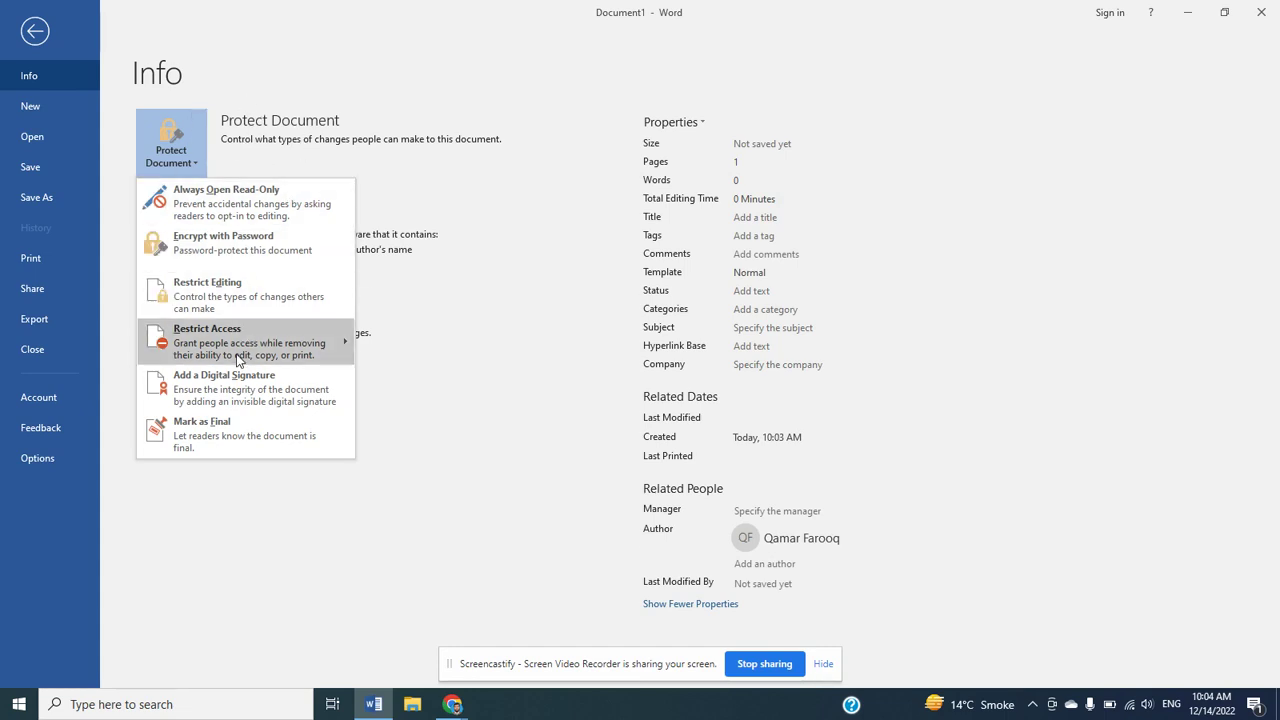
pyautogui.moveTo(238, 362)
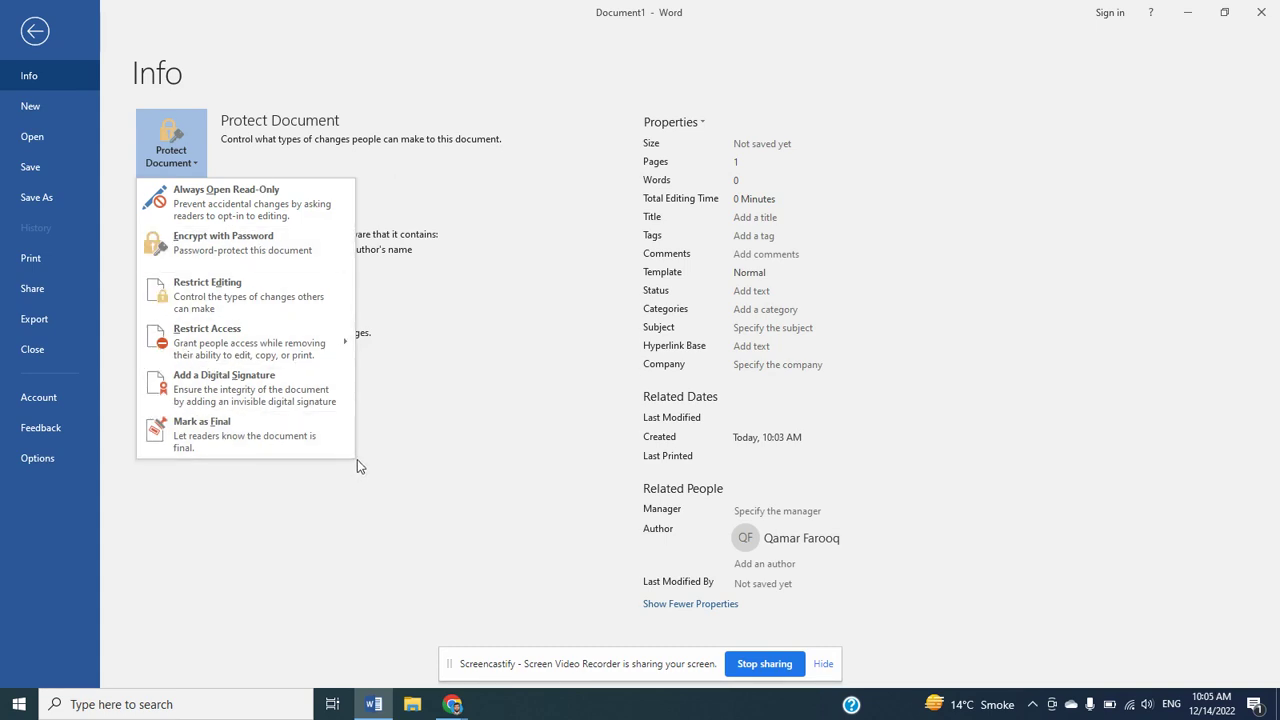
pyautogui.click(514, 396)
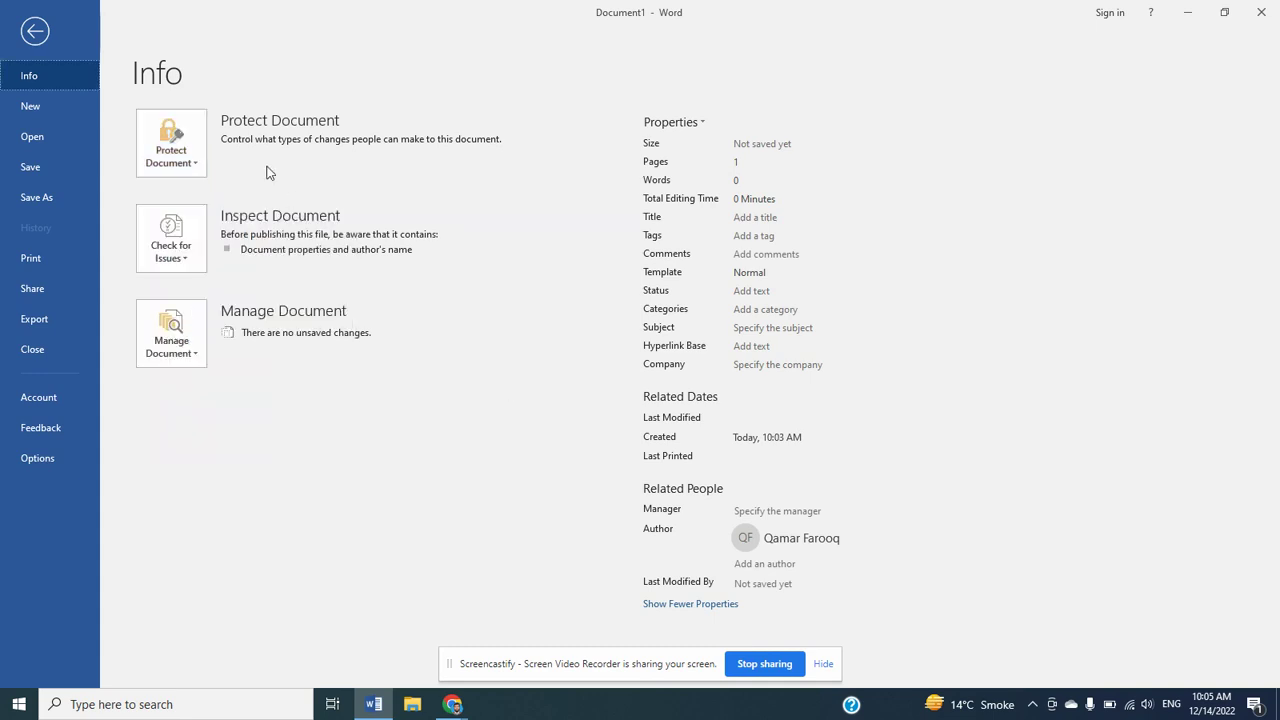
pyautogui.click(198, 267)
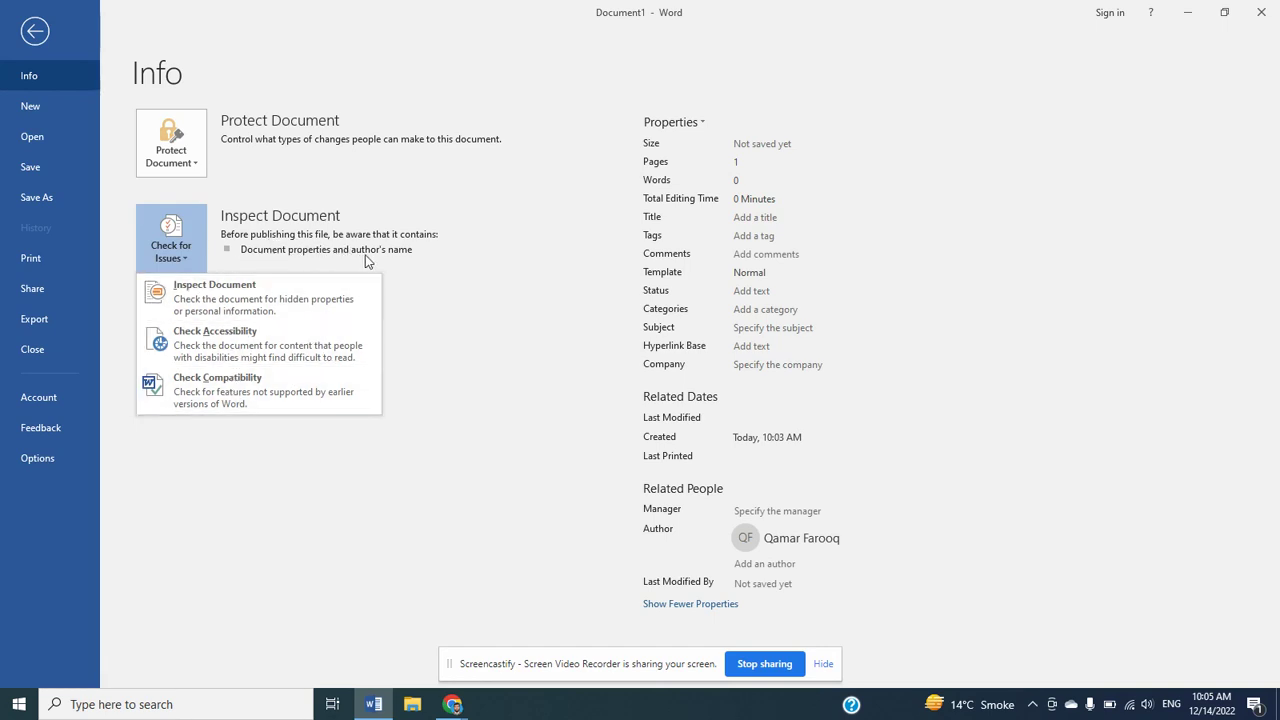
# Reopen and close Check for Issues, then view and dismiss the Manage Document recovery options
pyautogui.click(266, 259)
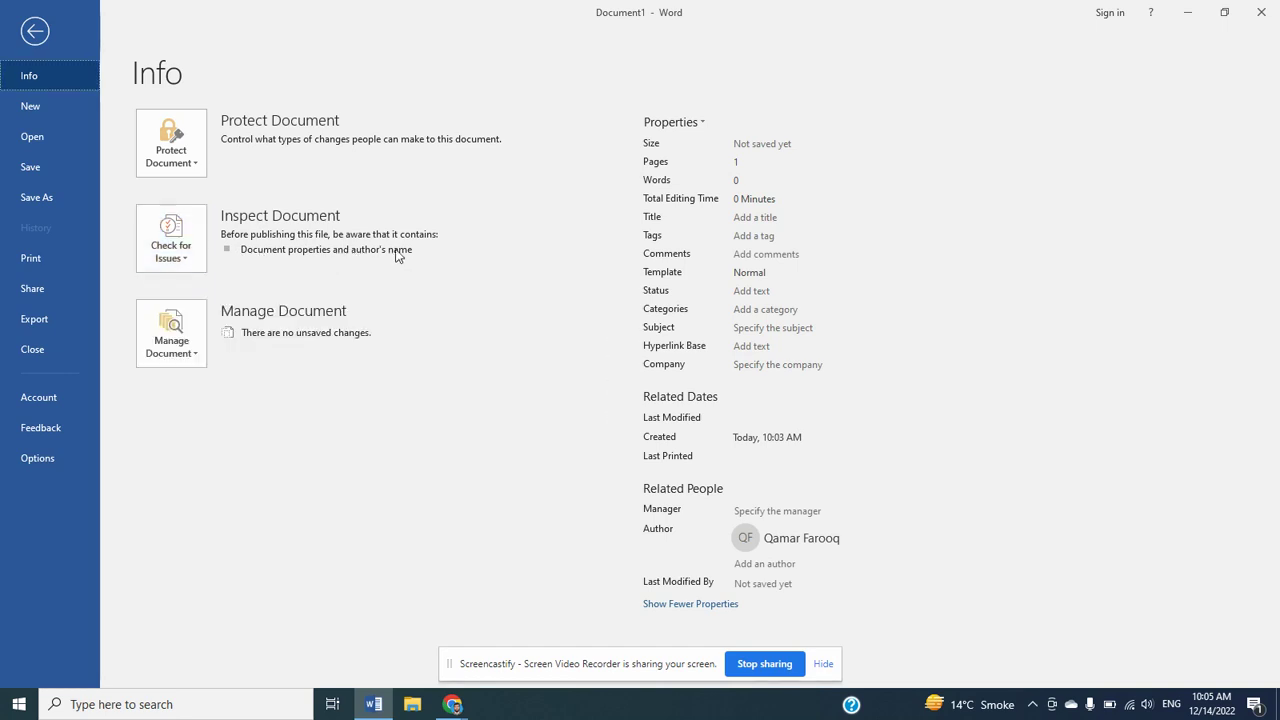
pyautogui.moveTo(397, 259)
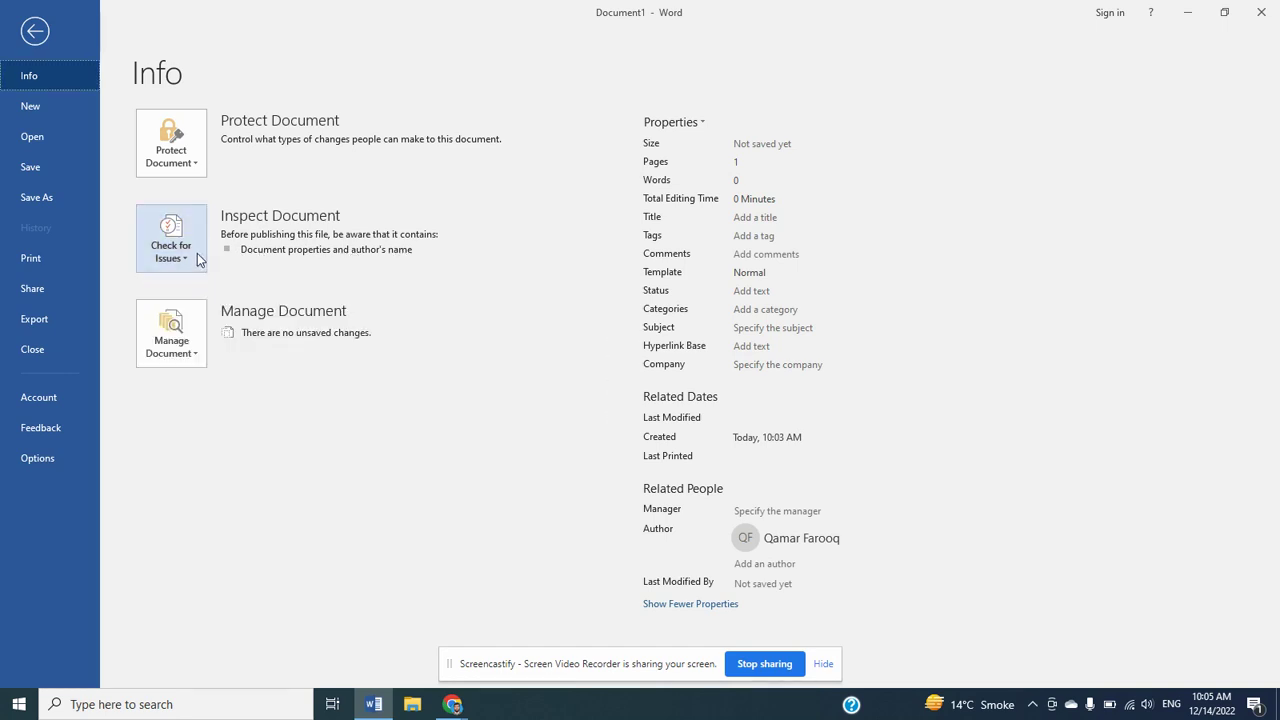
pyautogui.click(171, 245)
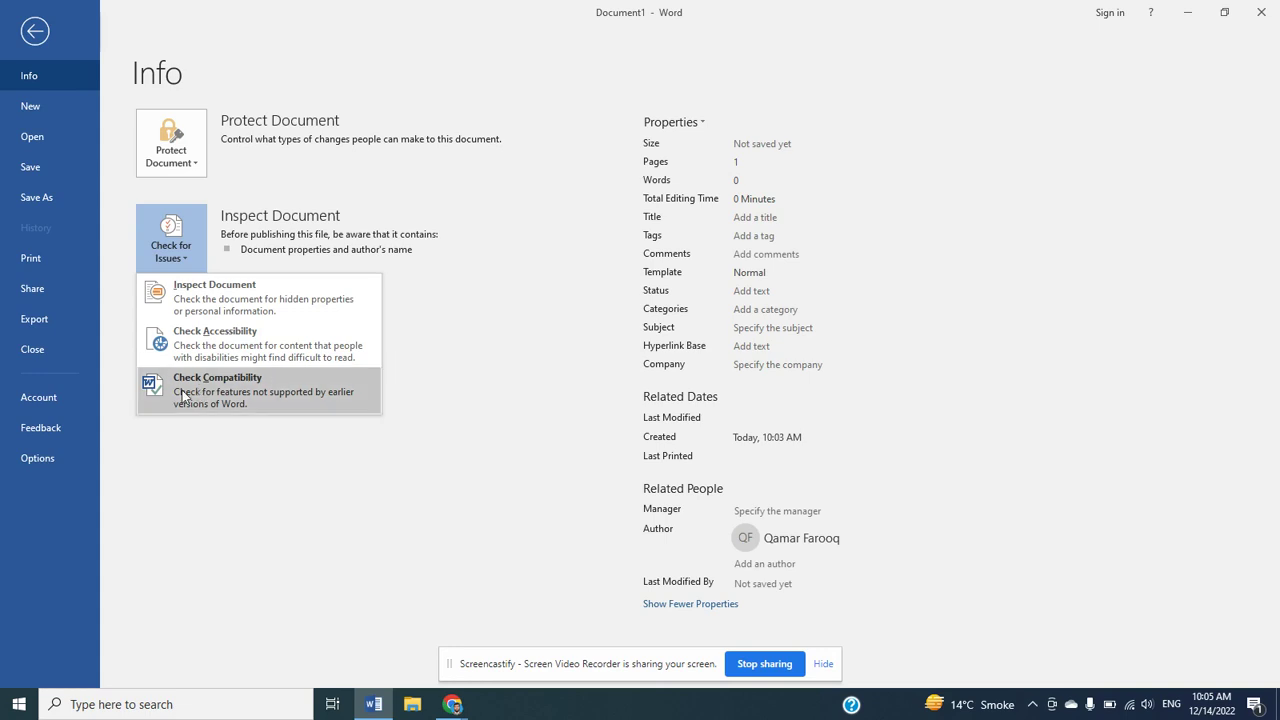
pyautogui.click(421, 392)
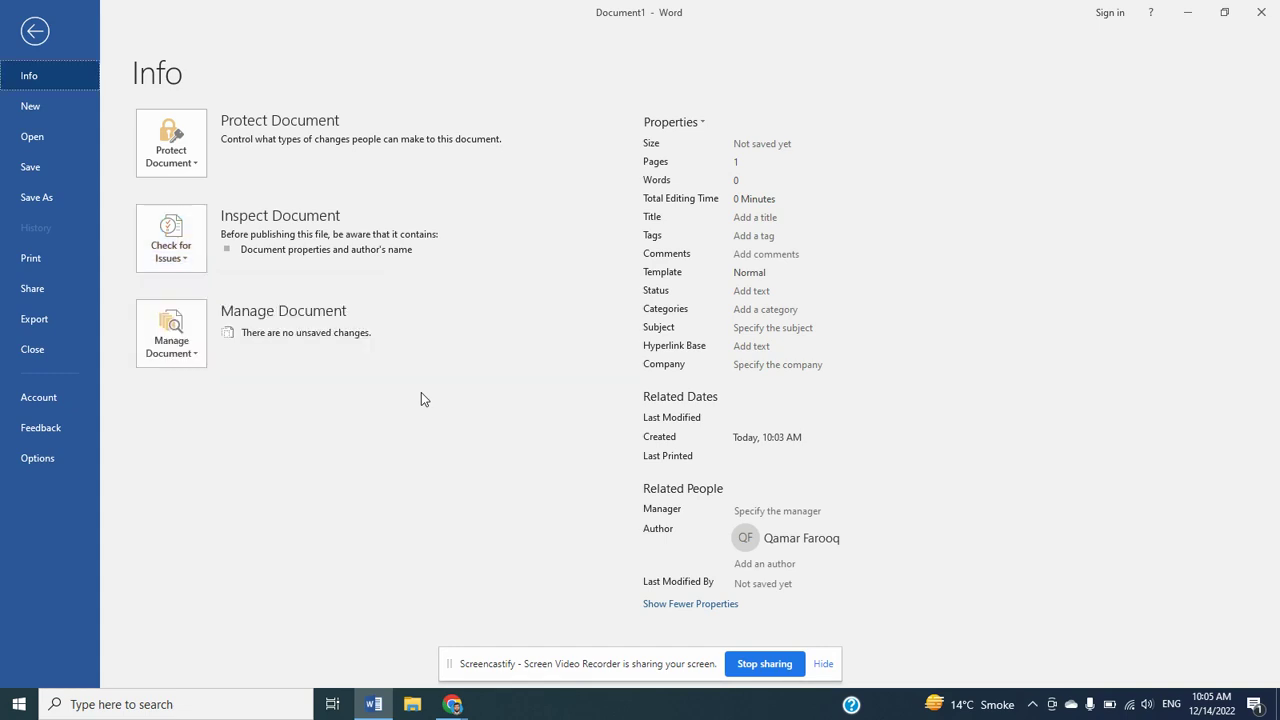
pyautogui.click(190, 363)
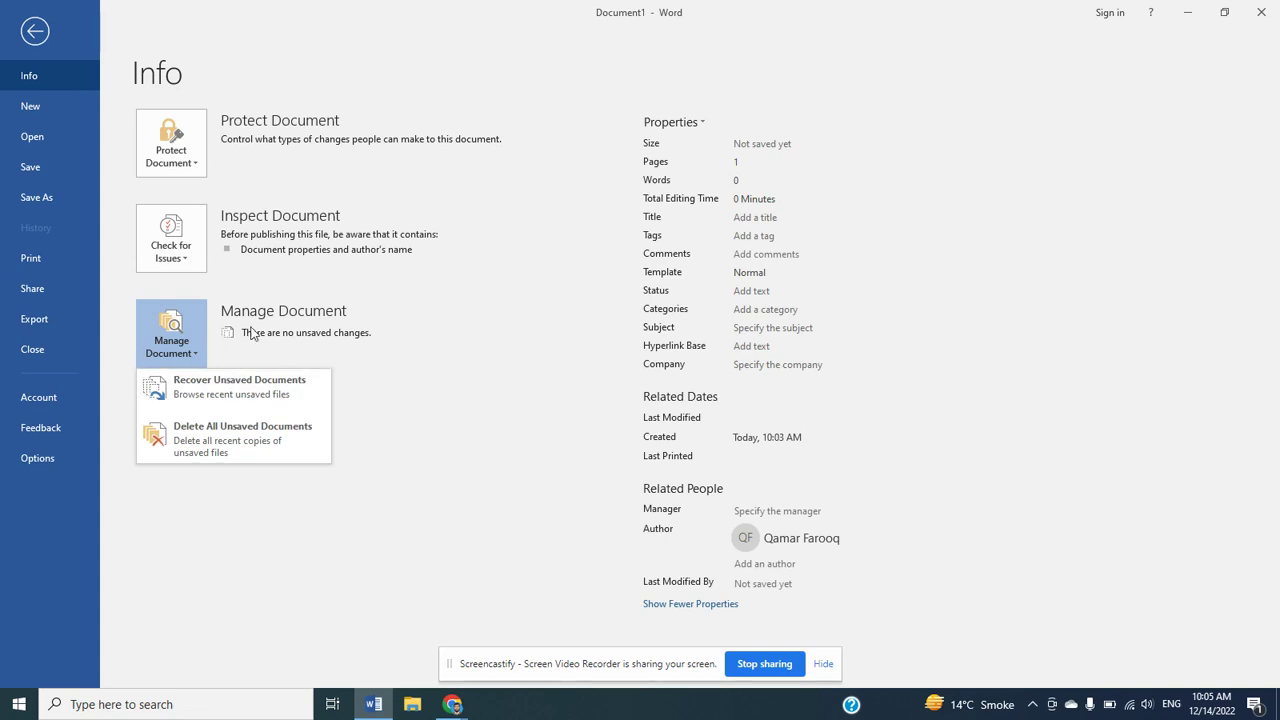
pyautogui.press('Escape')
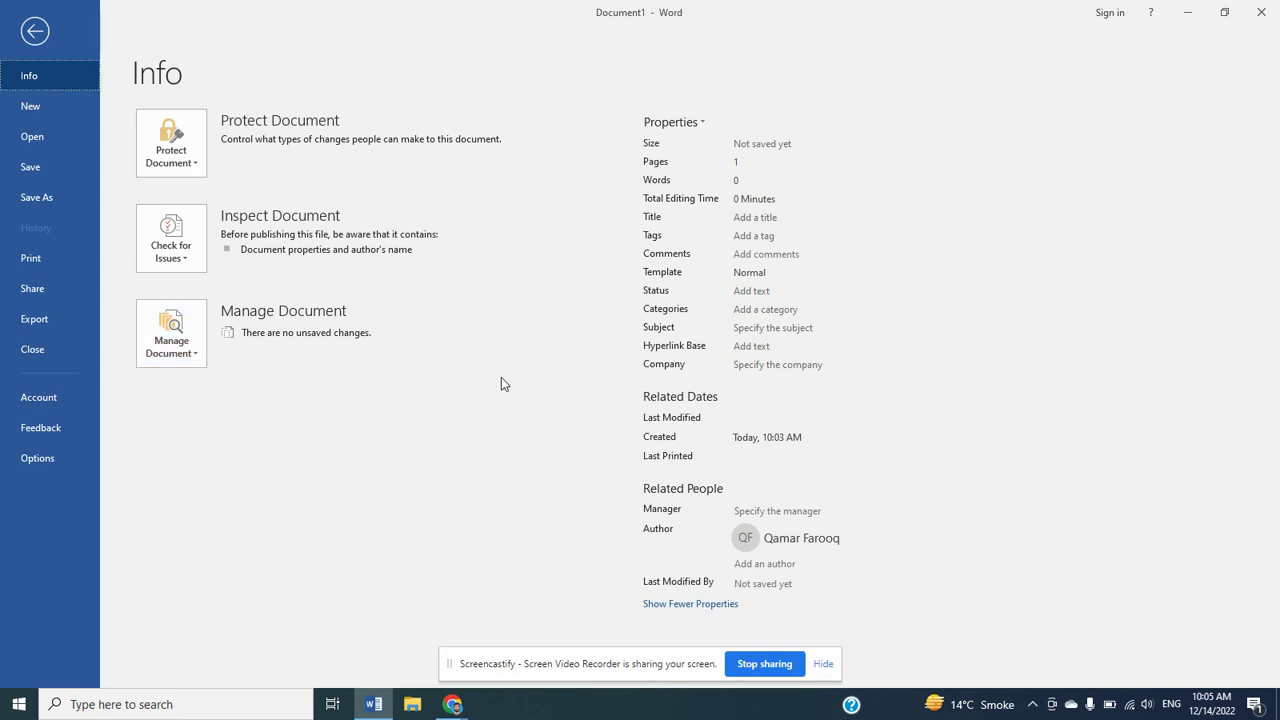
# On the New page, search Business templates, filter to presentations, then clear the search
pyautogui.click(61, 106)
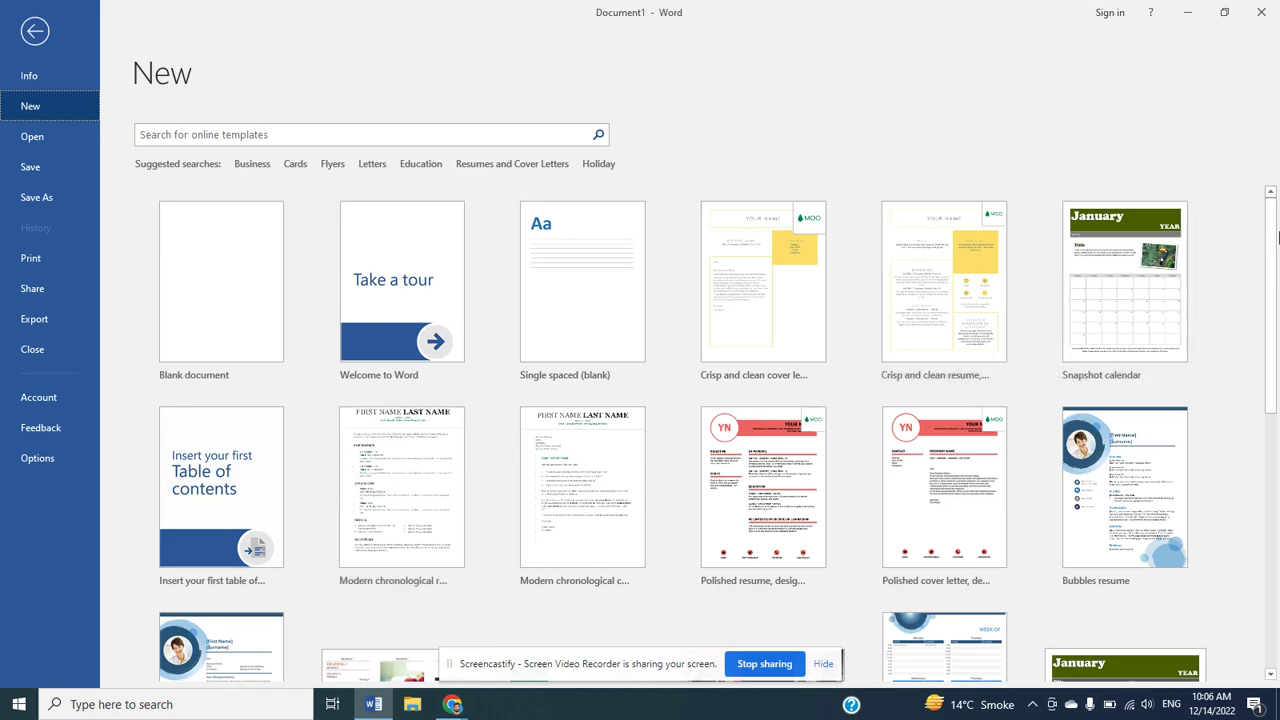
pyautogui.moveTo(1270, 237); pyautogui.dragTo(1265, 400)
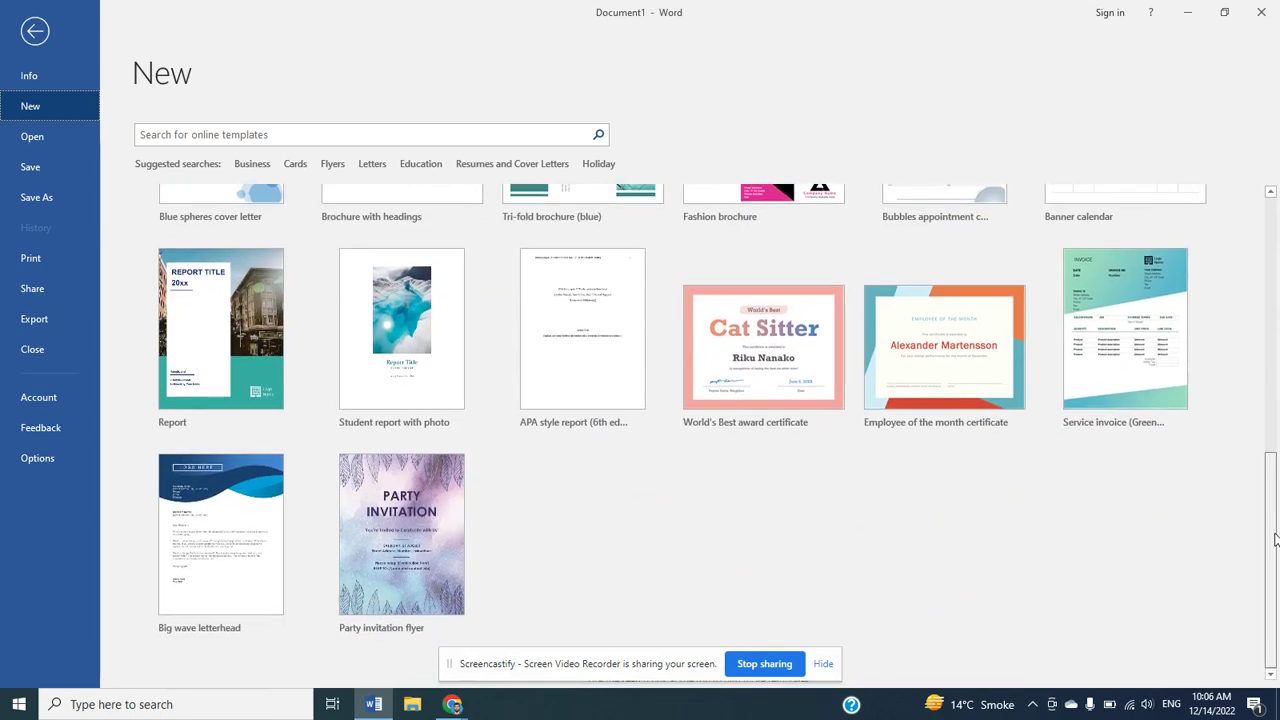
pyautogui.scroll(5, 687, 183)
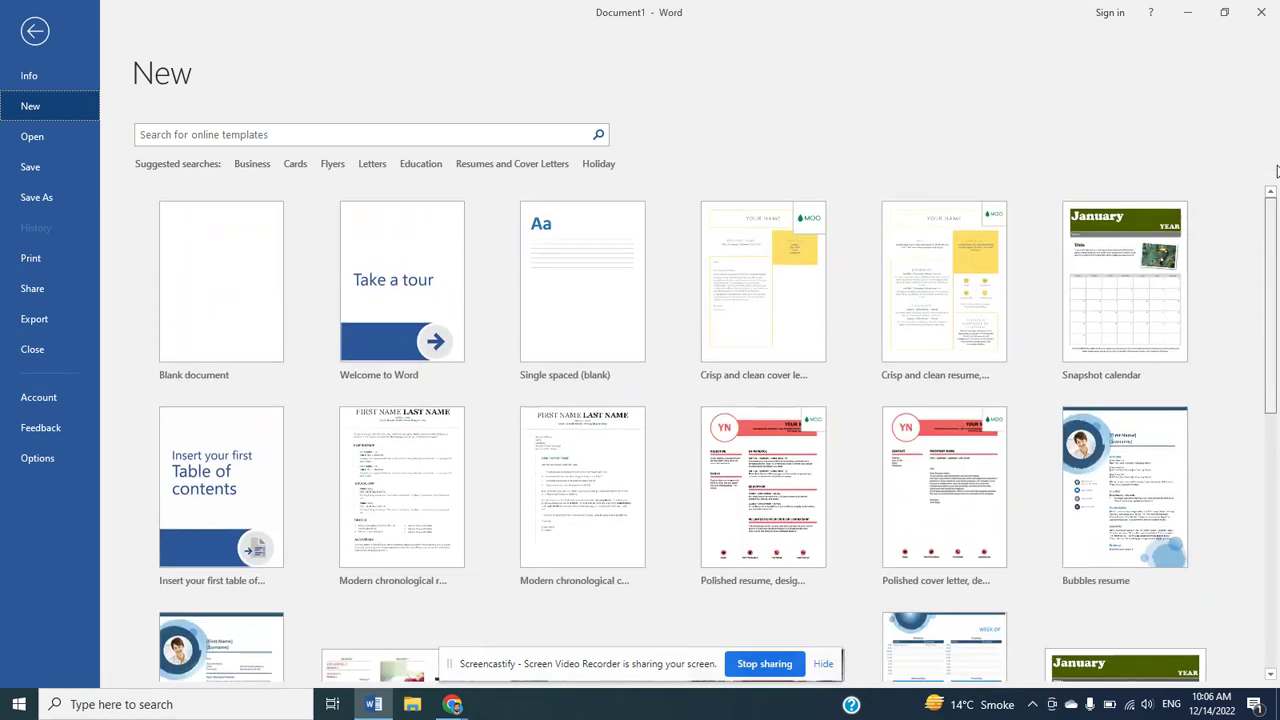
pyautogui.click(251, 164)
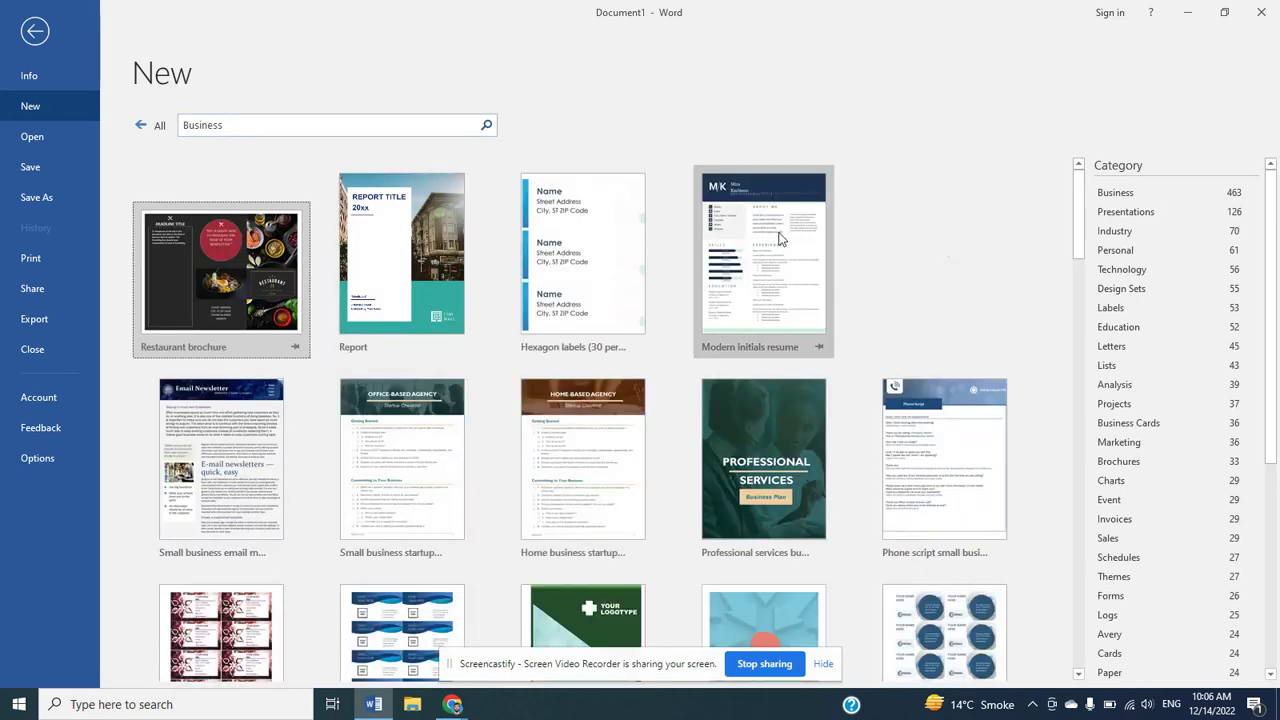
pyautogui.click(1128, 211)
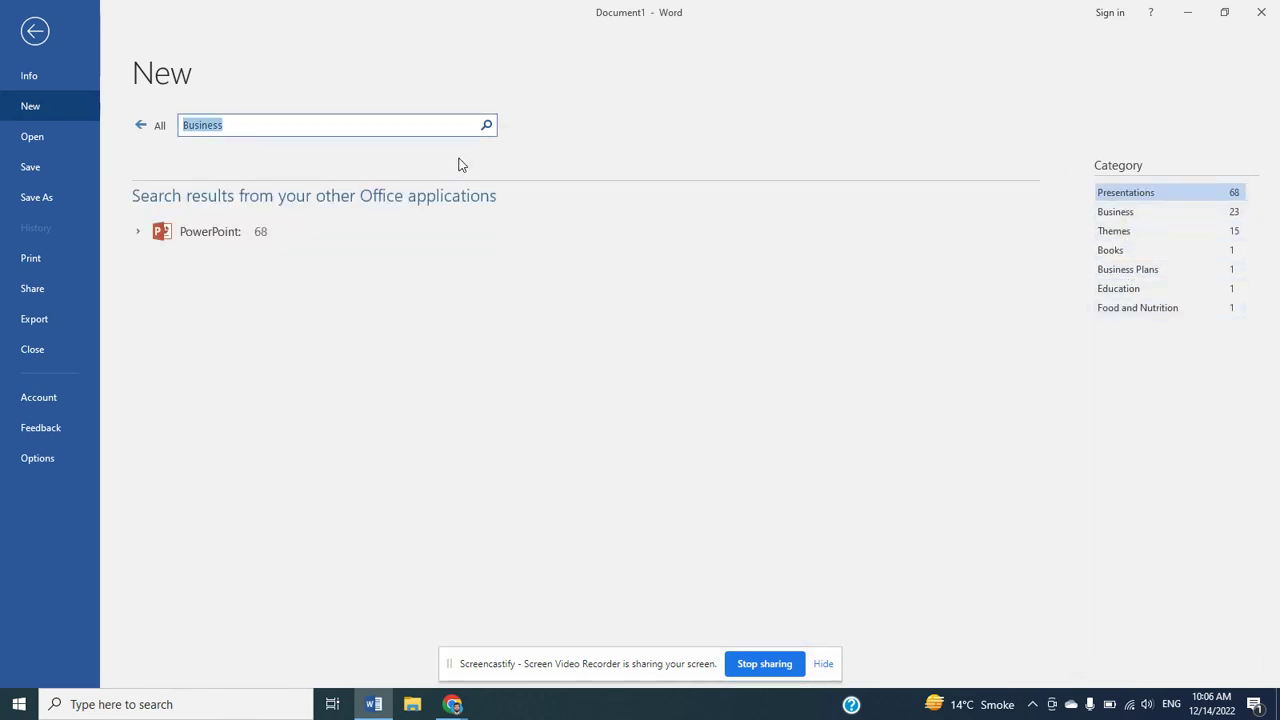
pyautogui.click(153, 126)
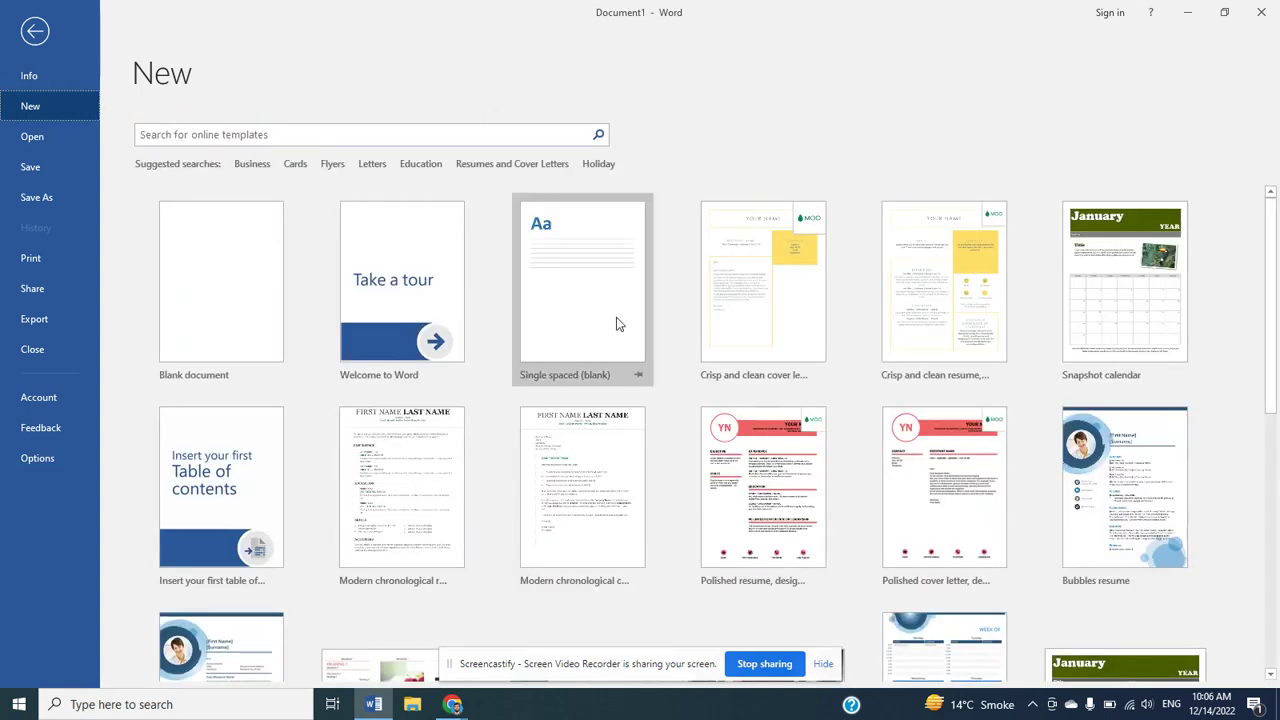
pyautogui.moveTo(1271, 282)
pyautogui.mouseDown()
pyautogui.moveTo(1272, 556)
pyautogui.moveTo(1240, 223)
pyautogui.mouseUp()
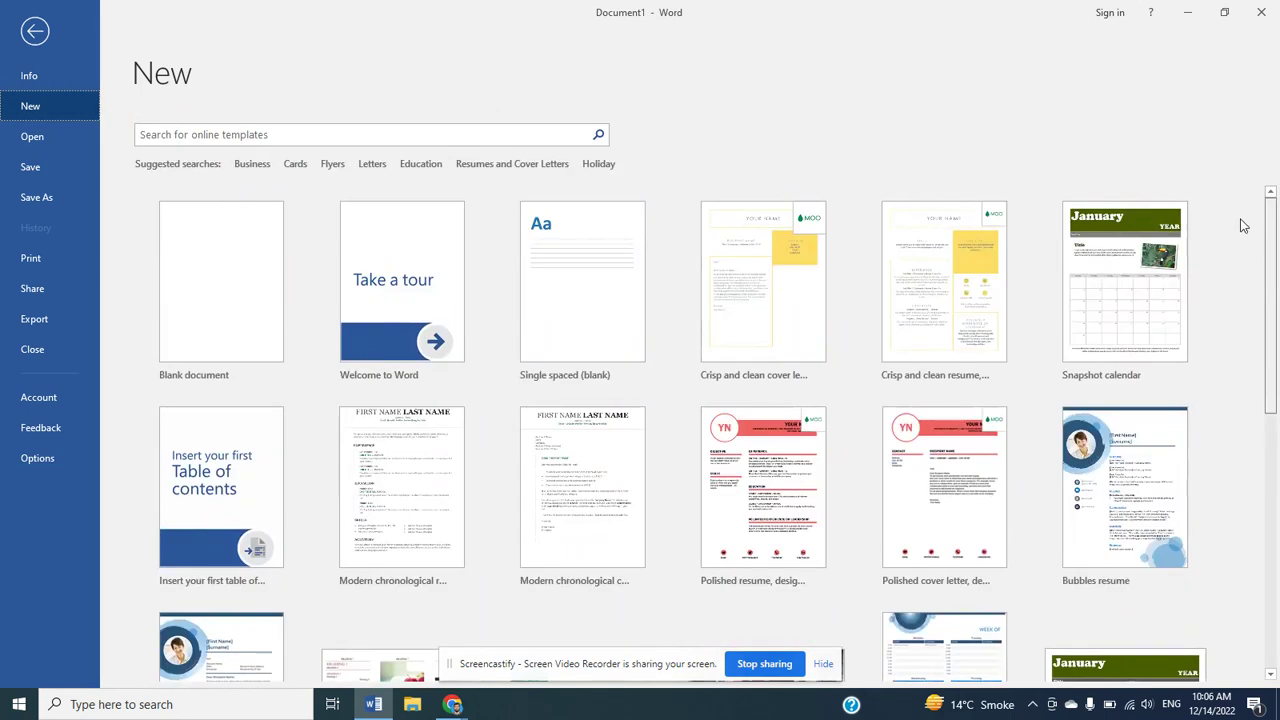
# Search Letters templates, return to the gallery, then create a blank document and close it
pyautogui.click(372, 165)
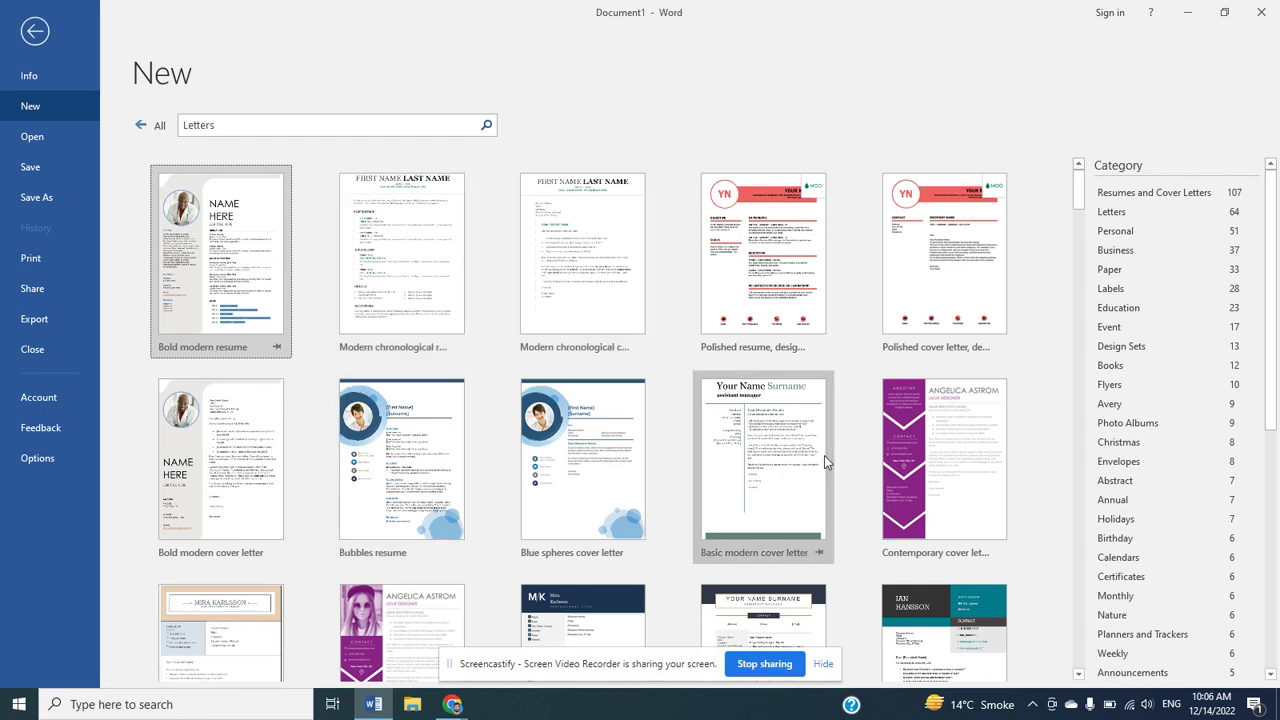
pyautogui.click(145, 127)
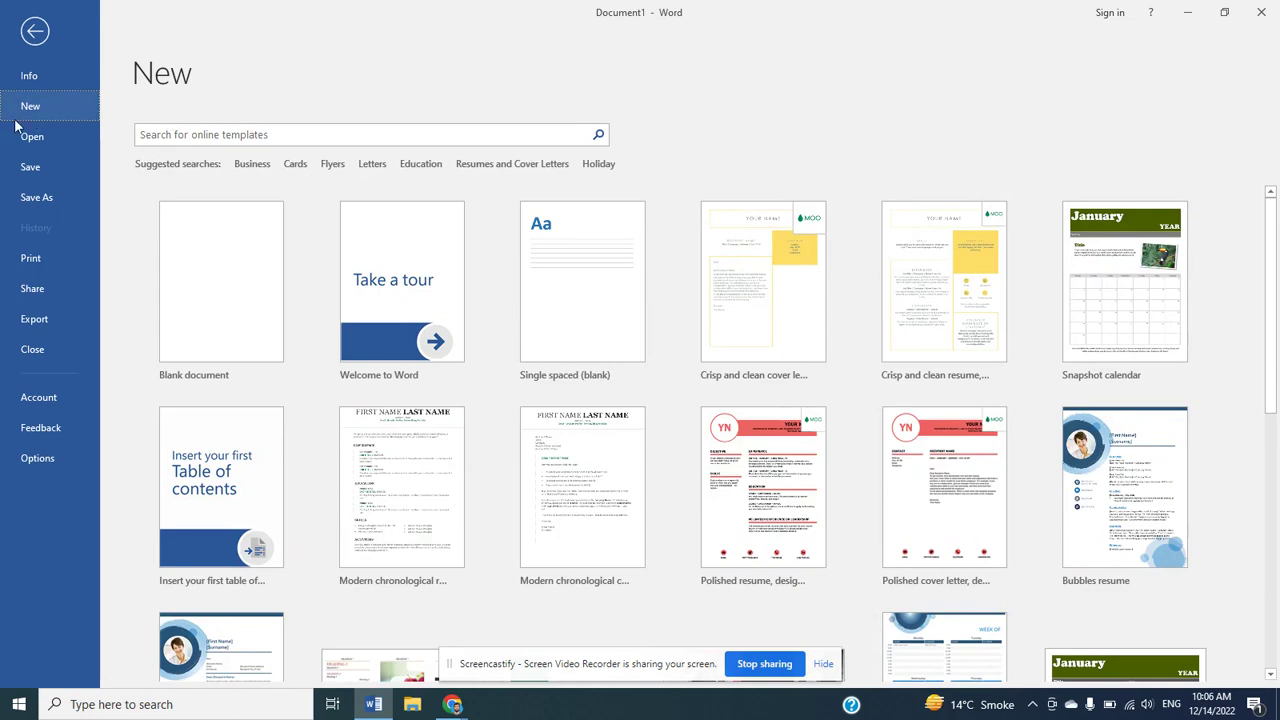
pyautogui.click(209, 306)
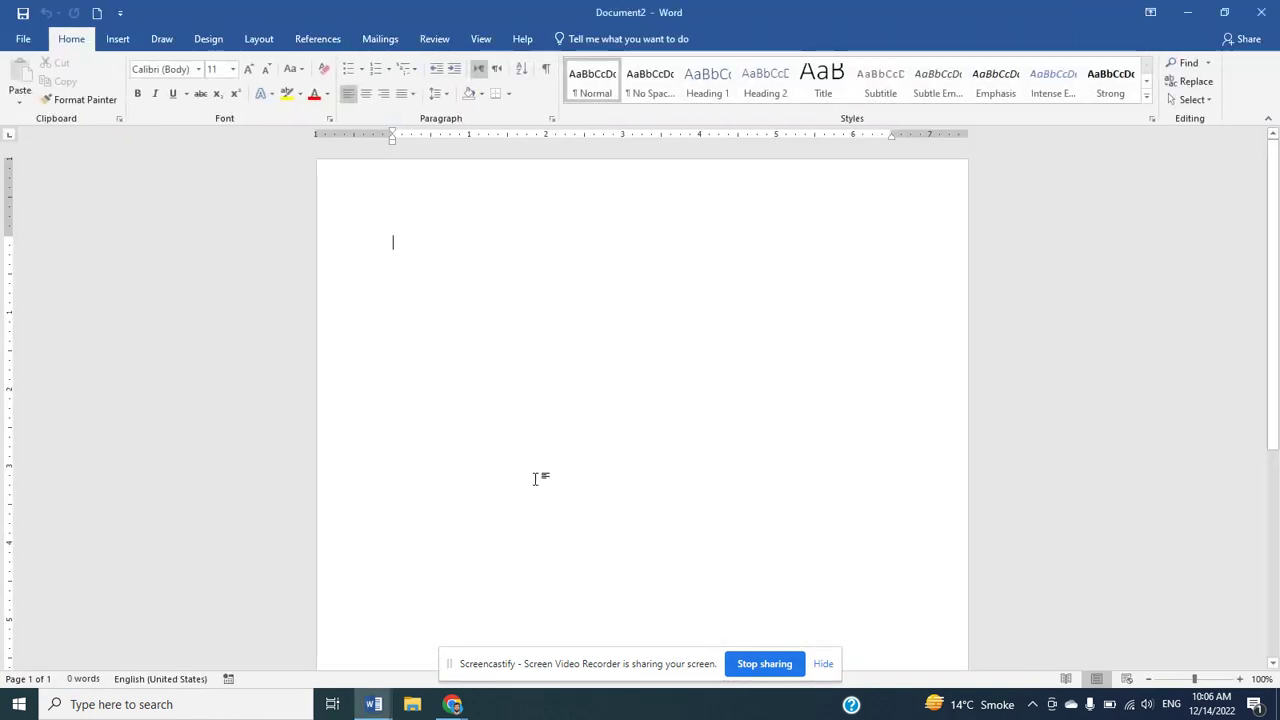
pyautogui.click(1261, 12)
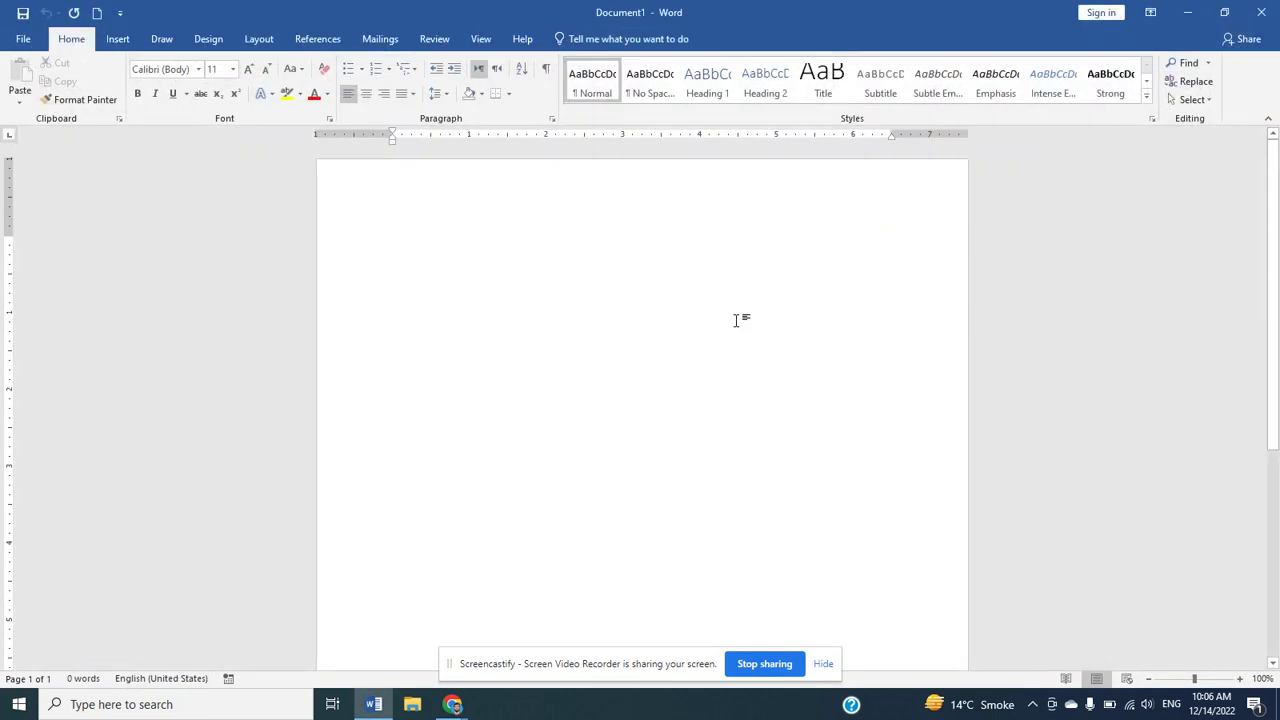
# Create a new document containing "Of digital Services", discard an extra blank one, and show its Info page
pyautogui.hotkey('ctrl', 'n')
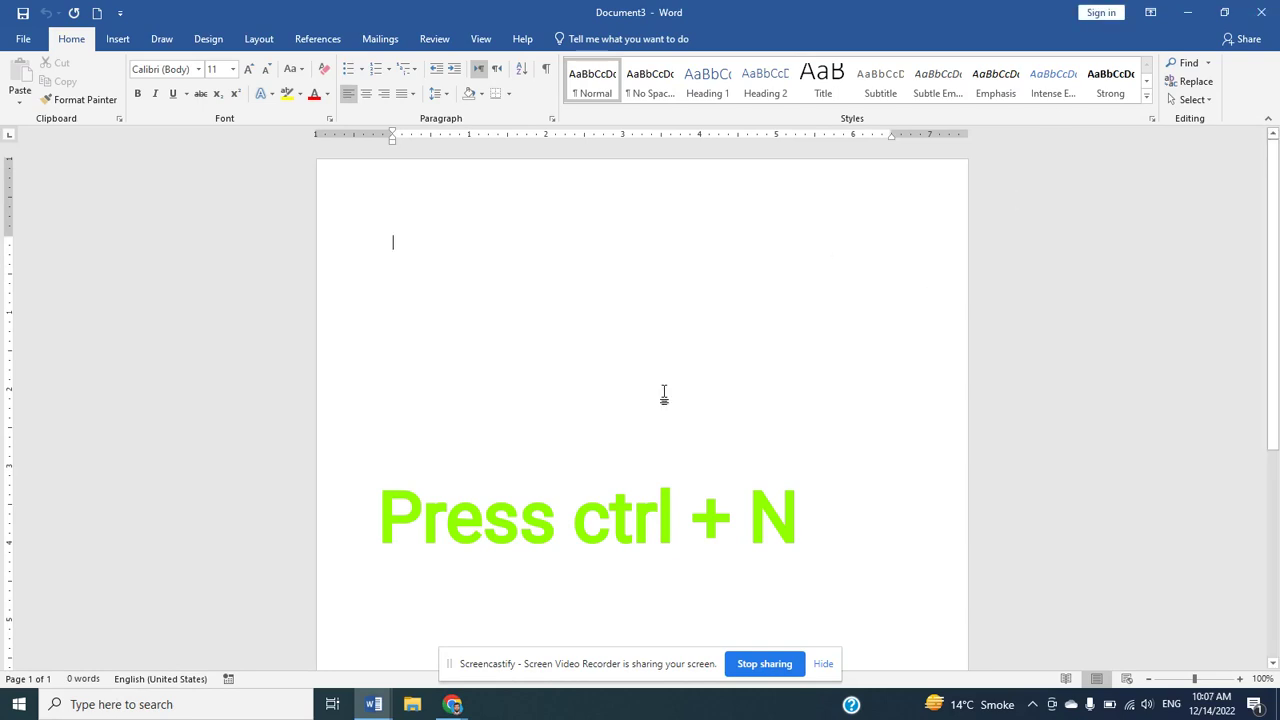
pyautogui.write('af ')
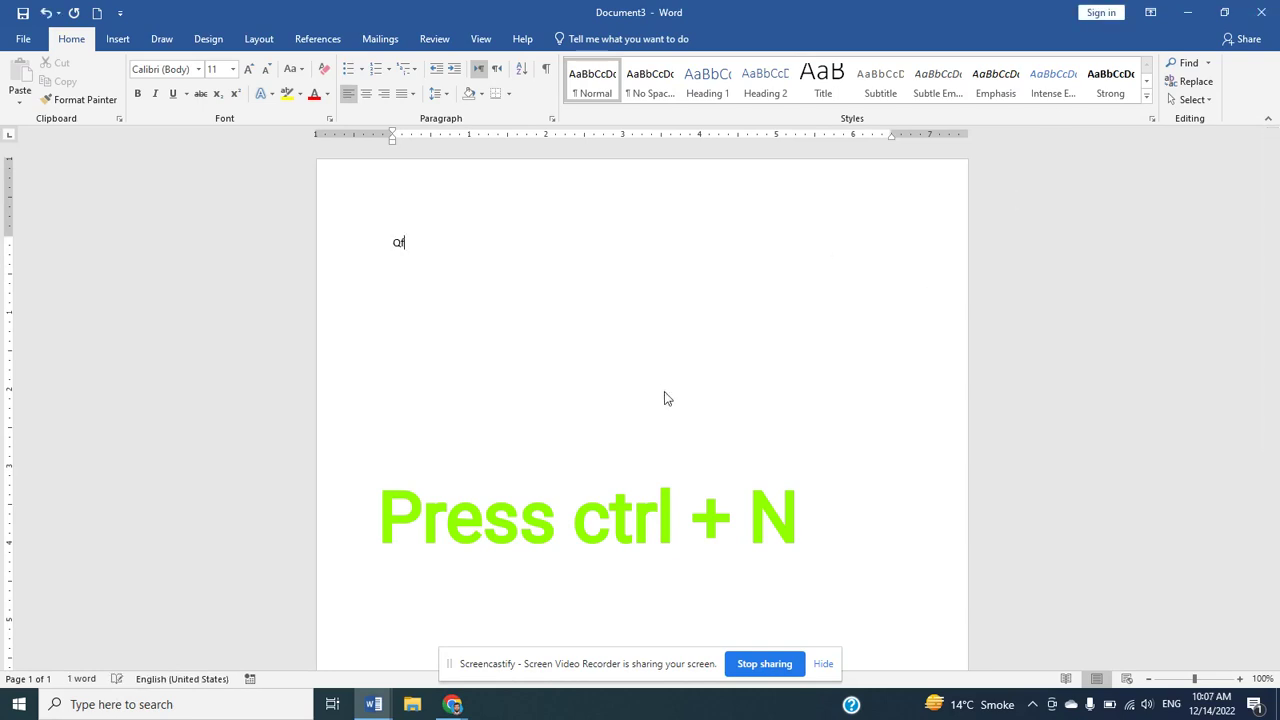
pyautogui.write('dig')
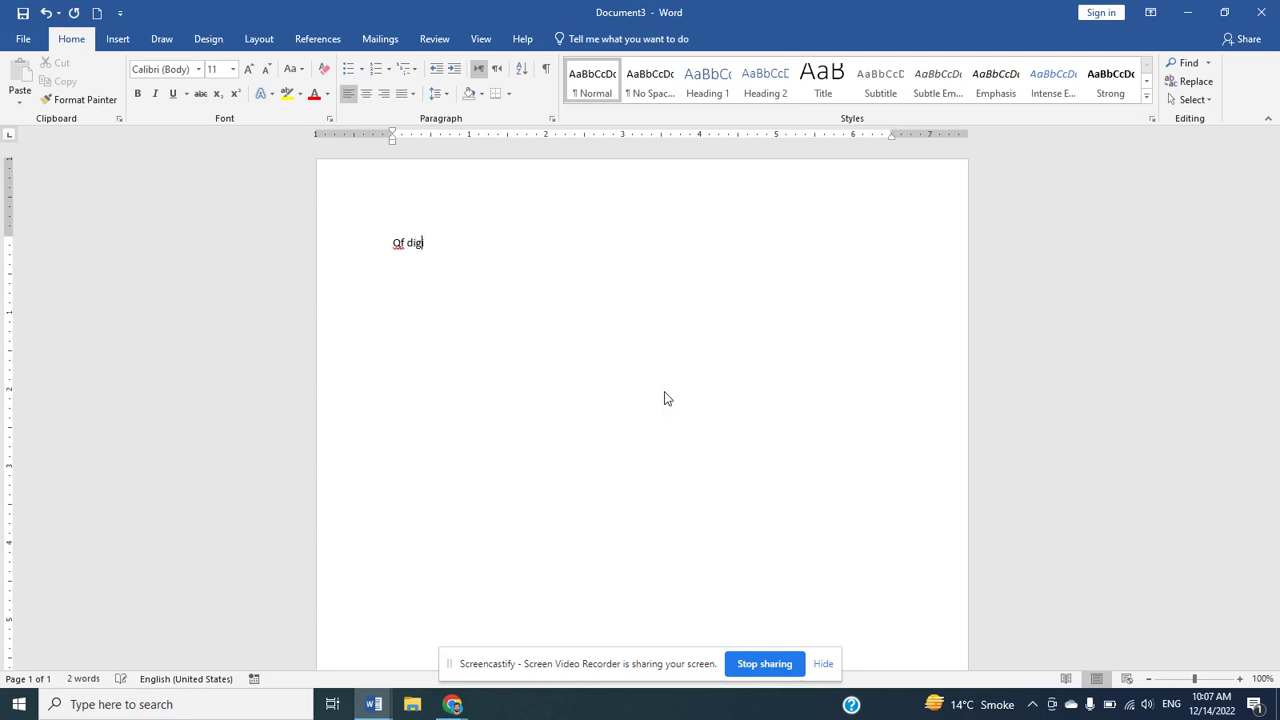
pyautogui.write('ital Services')
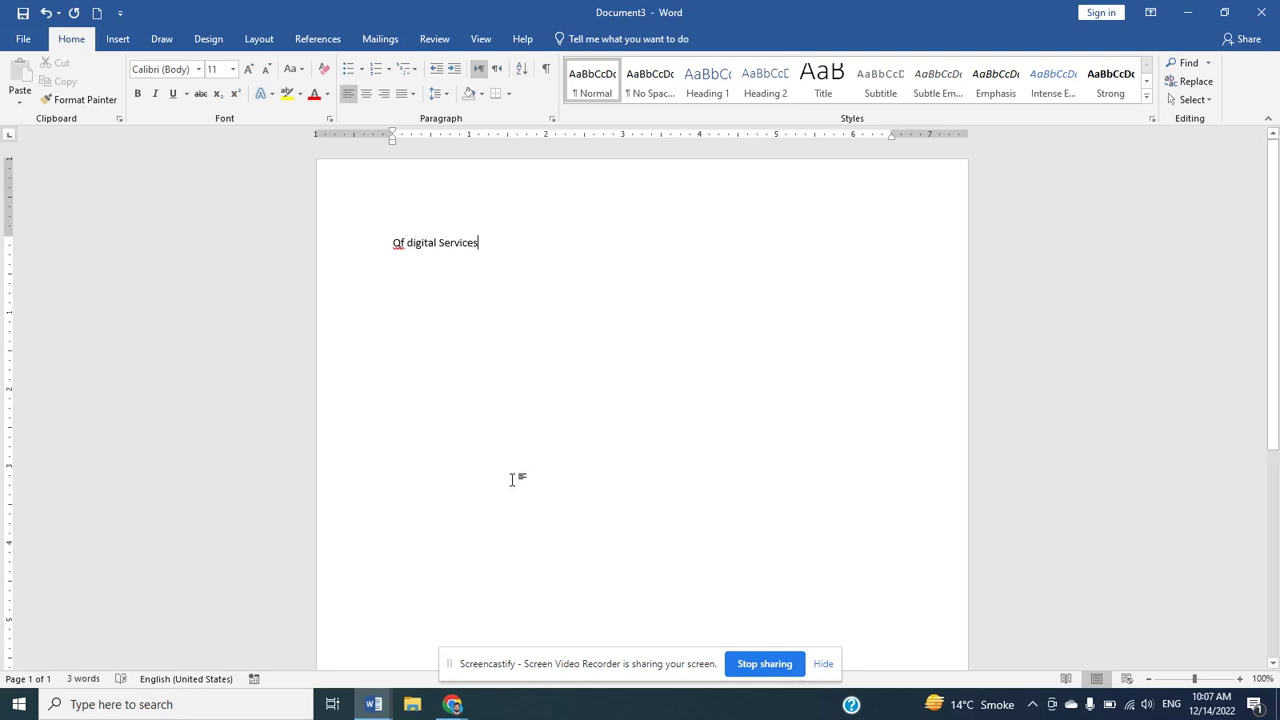
pyautogui.hotkey('ctrl', 'n')
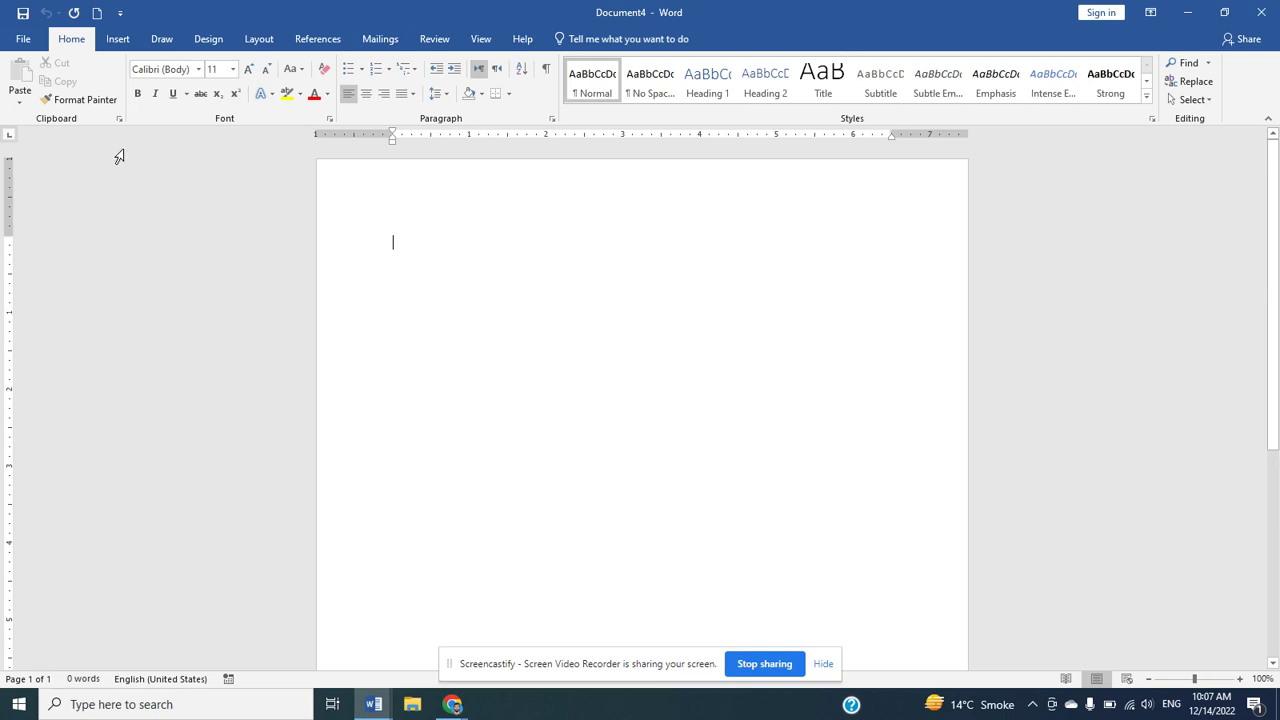
pyautogui.click(1261, 12)
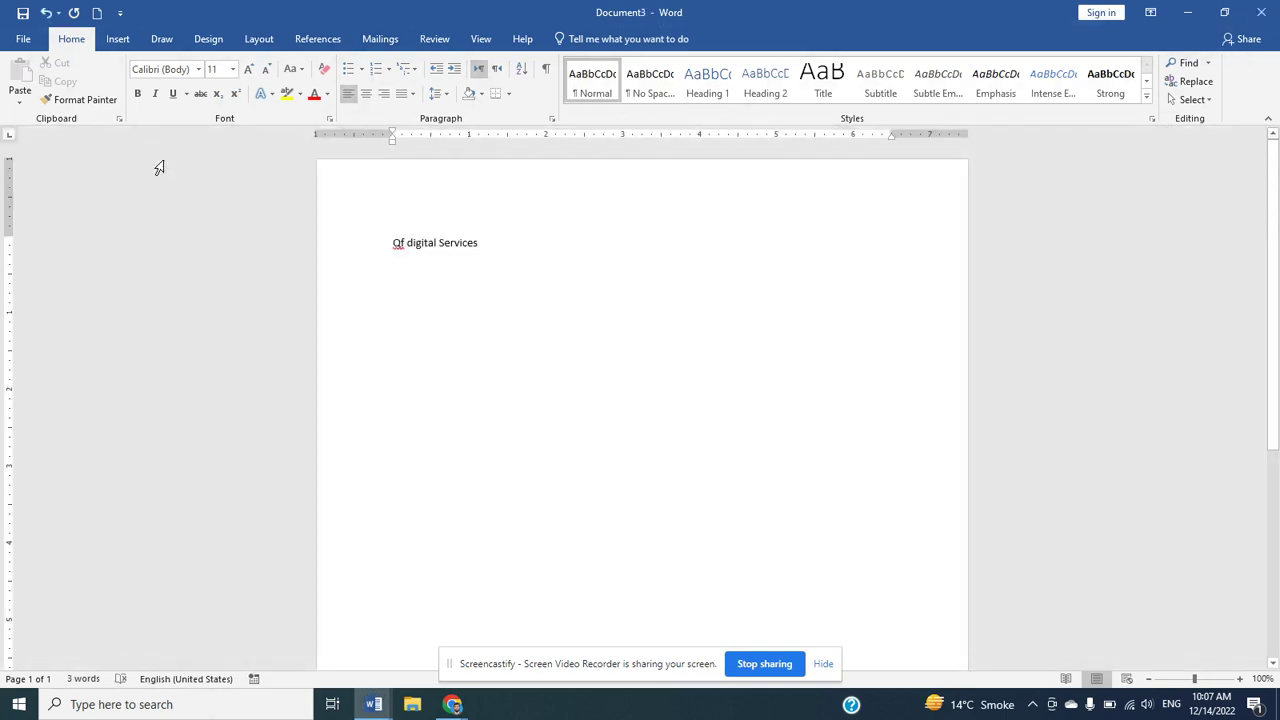
pyautogui.click(24, 39)
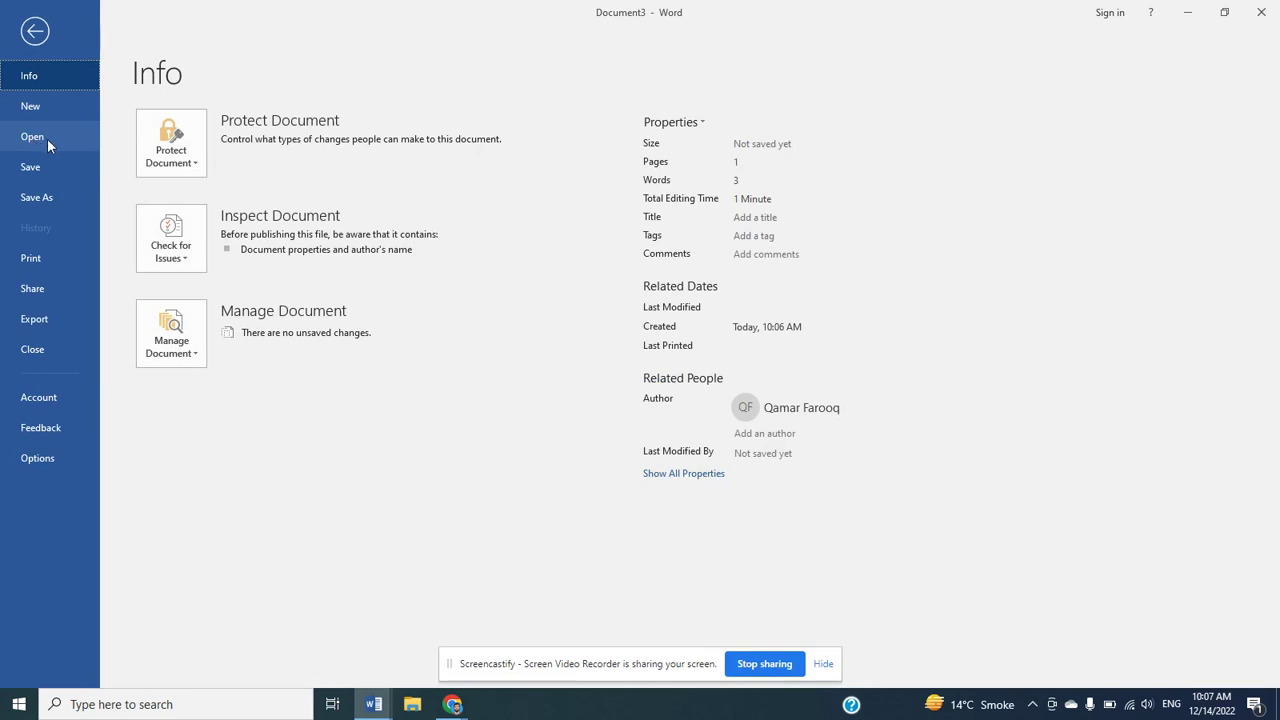
# Open 1030 Capital Gain Calculator from Recent, then the 2022 Tax Organizer personal information file
pyautogui.click(47, 137)
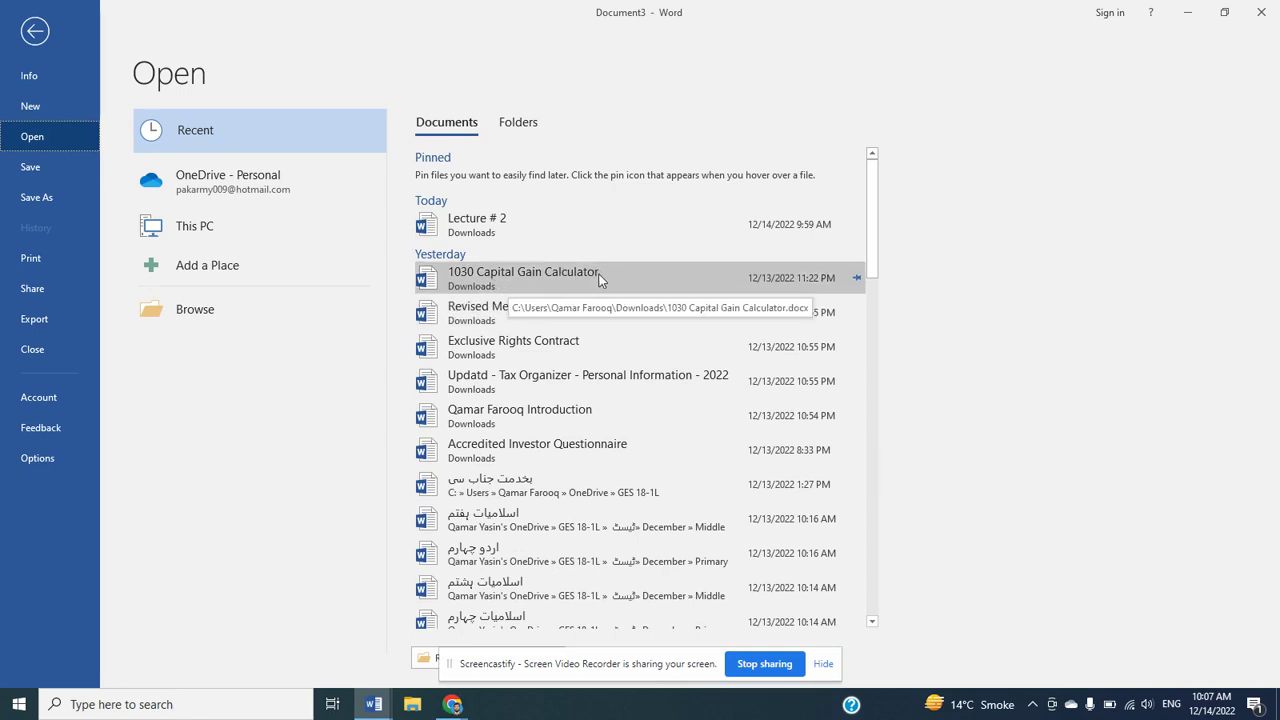
pyautogui.click(556, 278)
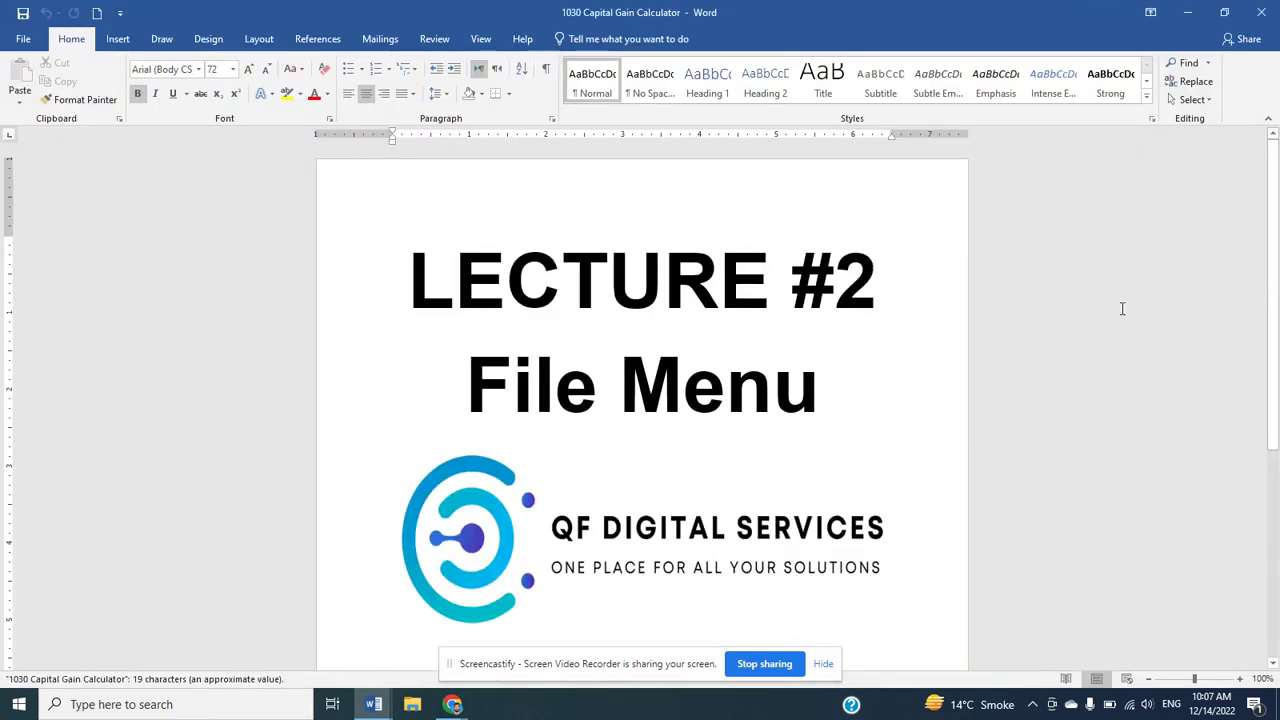
pyautogui.click(24, 42)
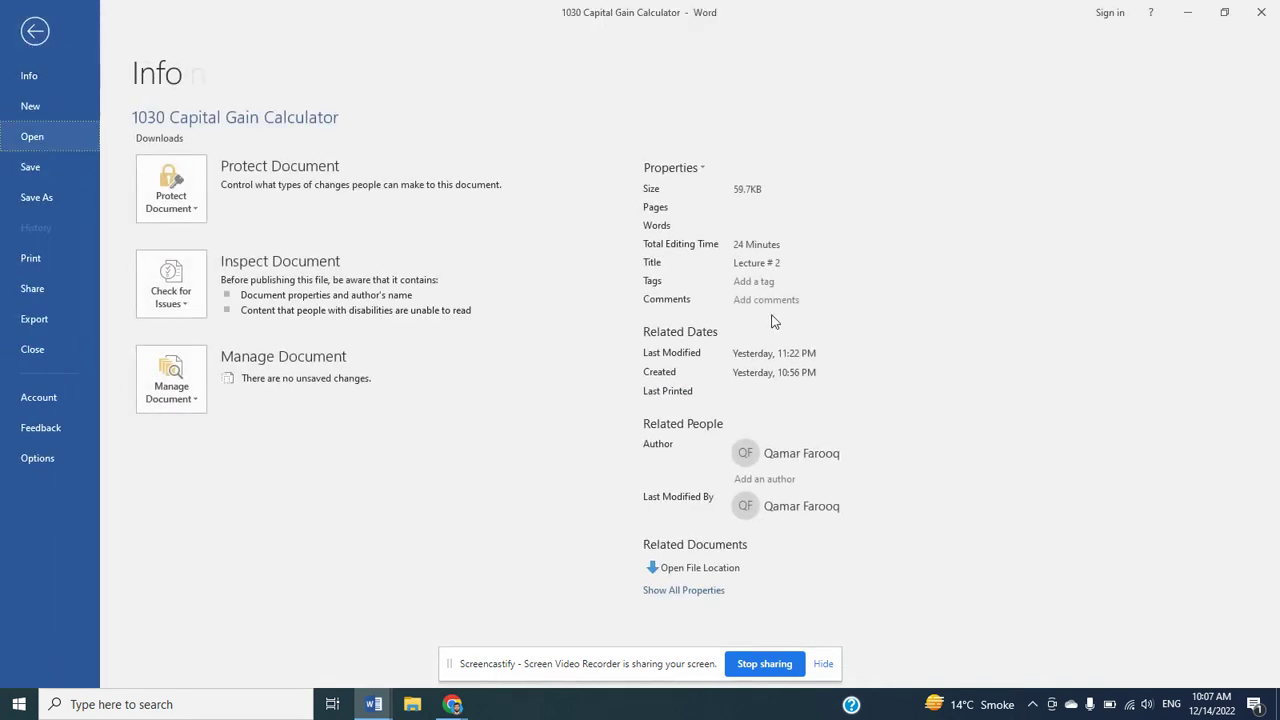
pyautogui.click(586, 386)
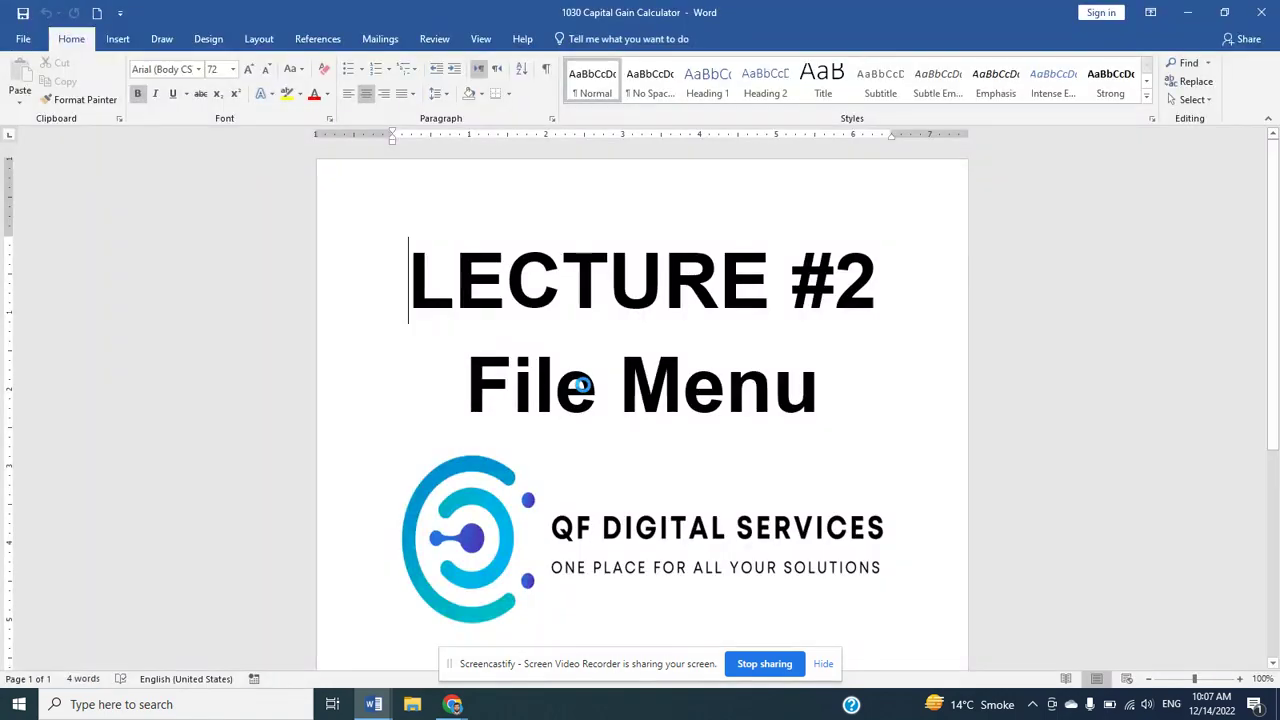
pyautogui.moveTo(1274, 217)
pyautogui.mouseDown()
pyautogui.moveTo(1277, 622)
pyautogui.moveTo(1275, 205)
pyautogui.mouseUp()
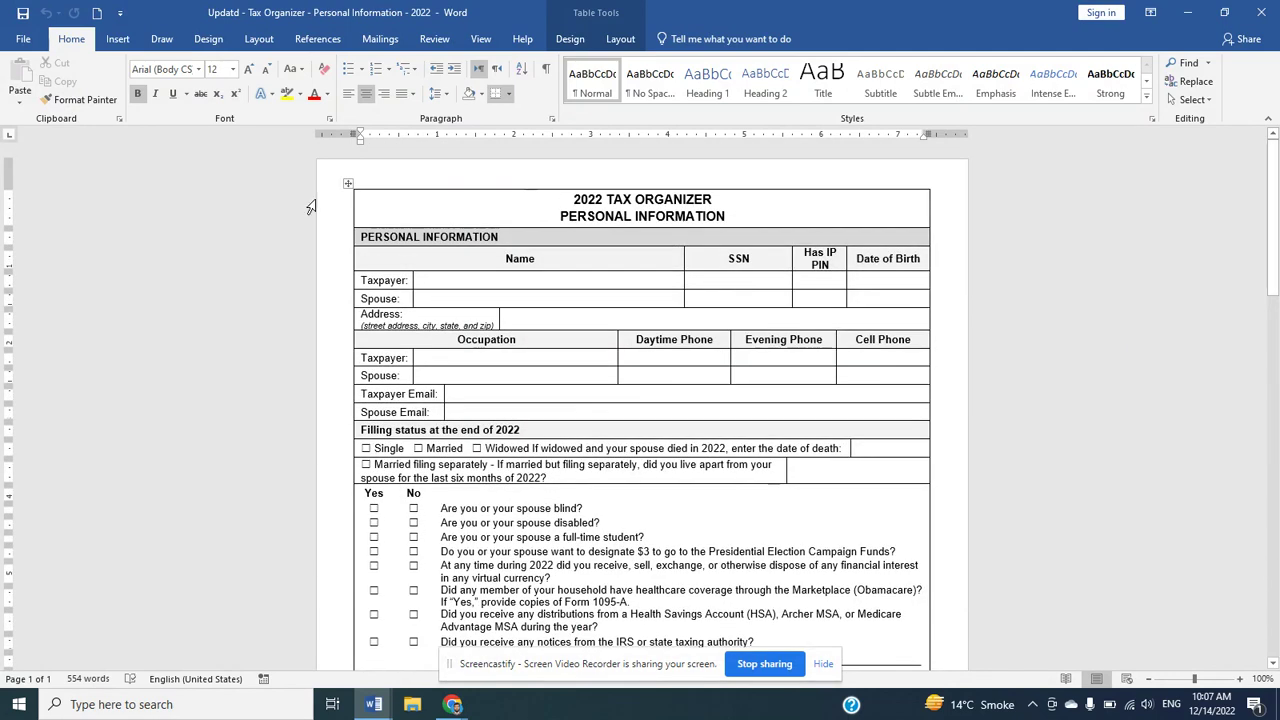
# Use Ctrl+O and the Folders list to browse the Downloads folder in the Open dialog
pyautogui.click(23, 39)
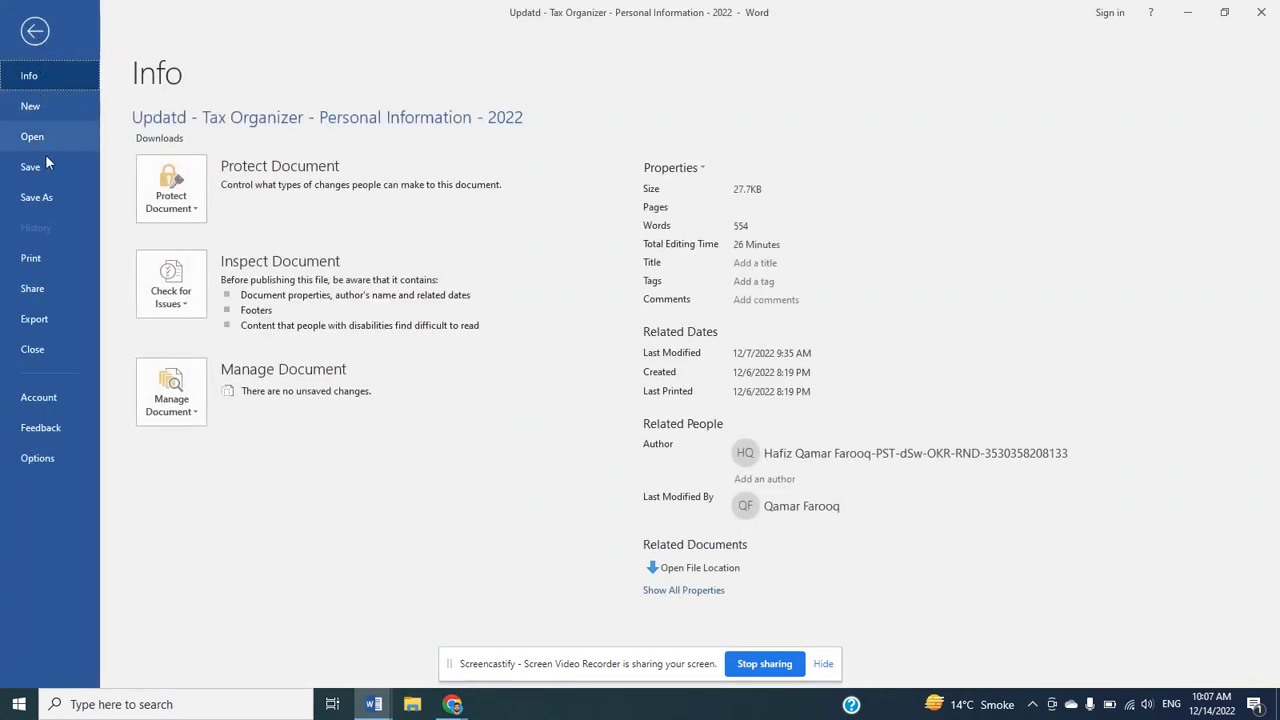
pyautogui.hotkey('ctrl', 'o')
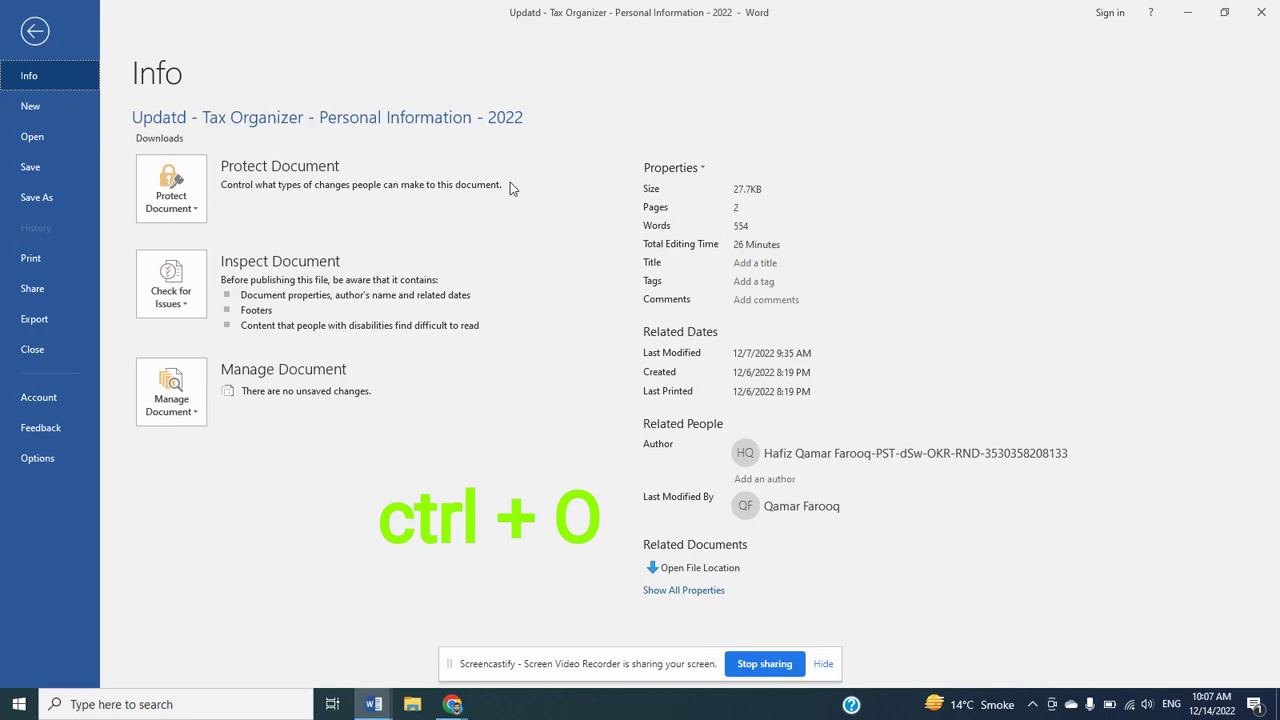
pyautogui.click(35, 31)
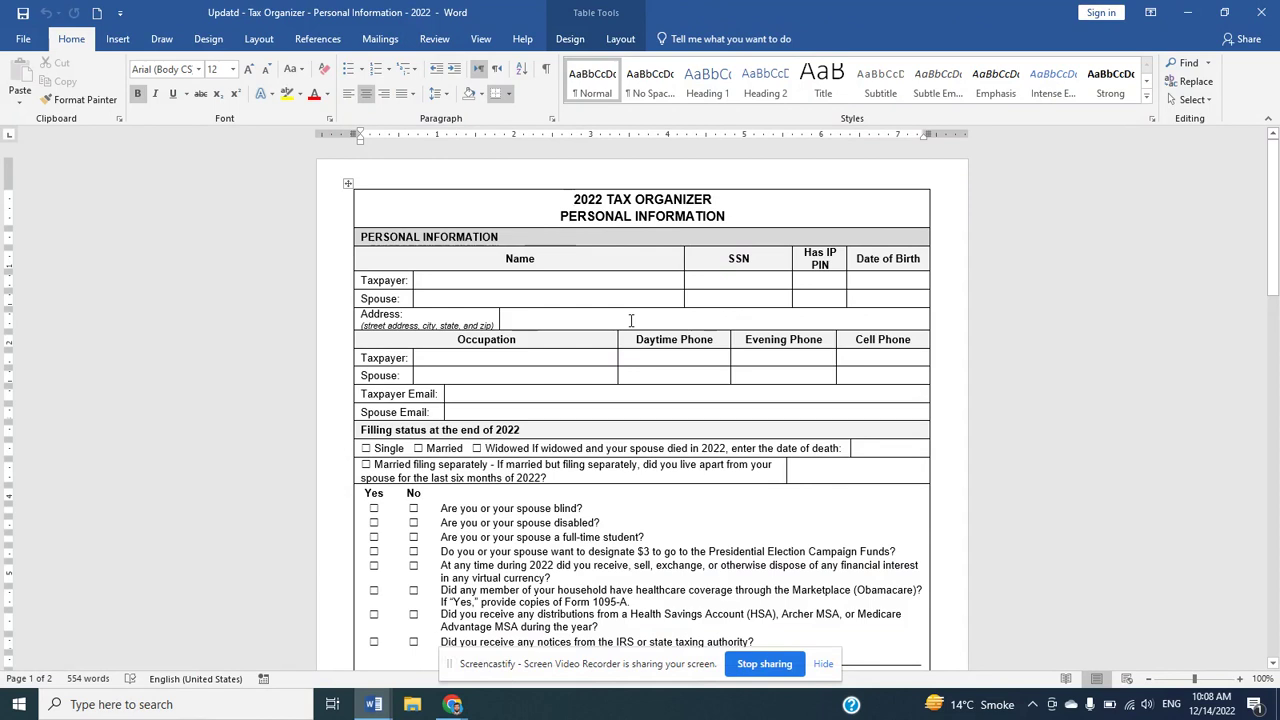
pyautogui.hotkey('ctrl', 'o')
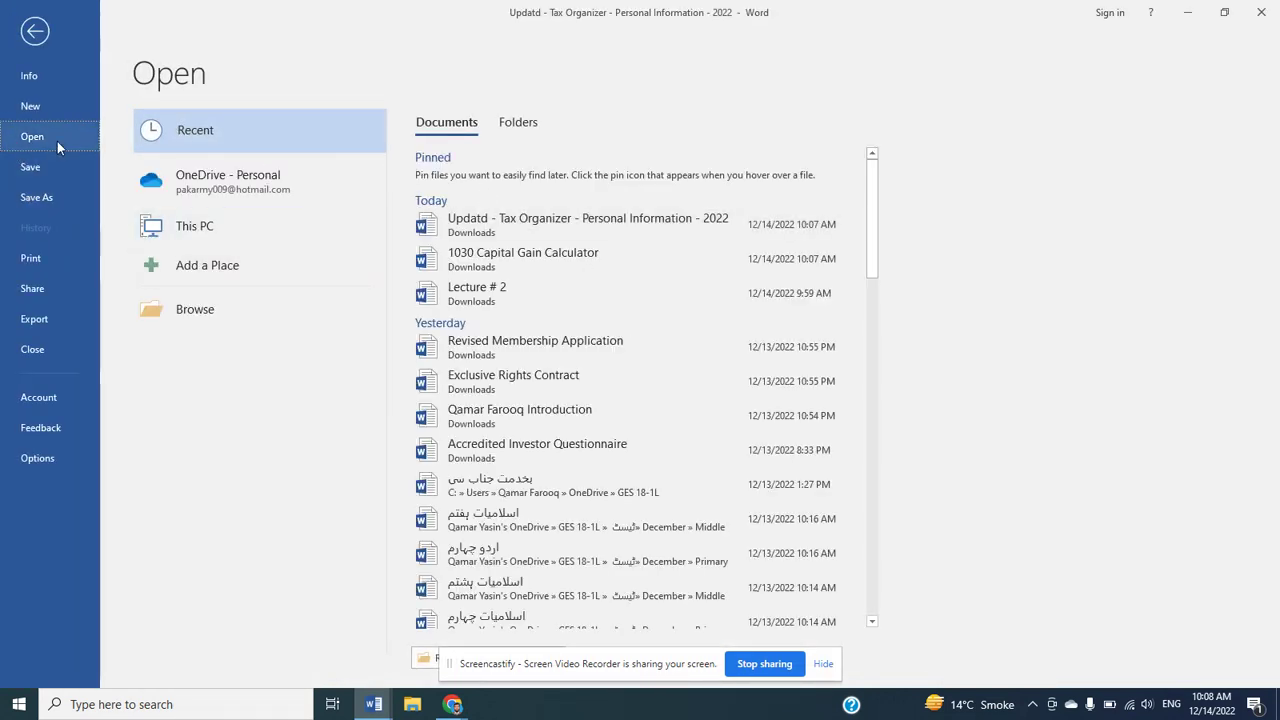
pyautogui.click(517, 122)
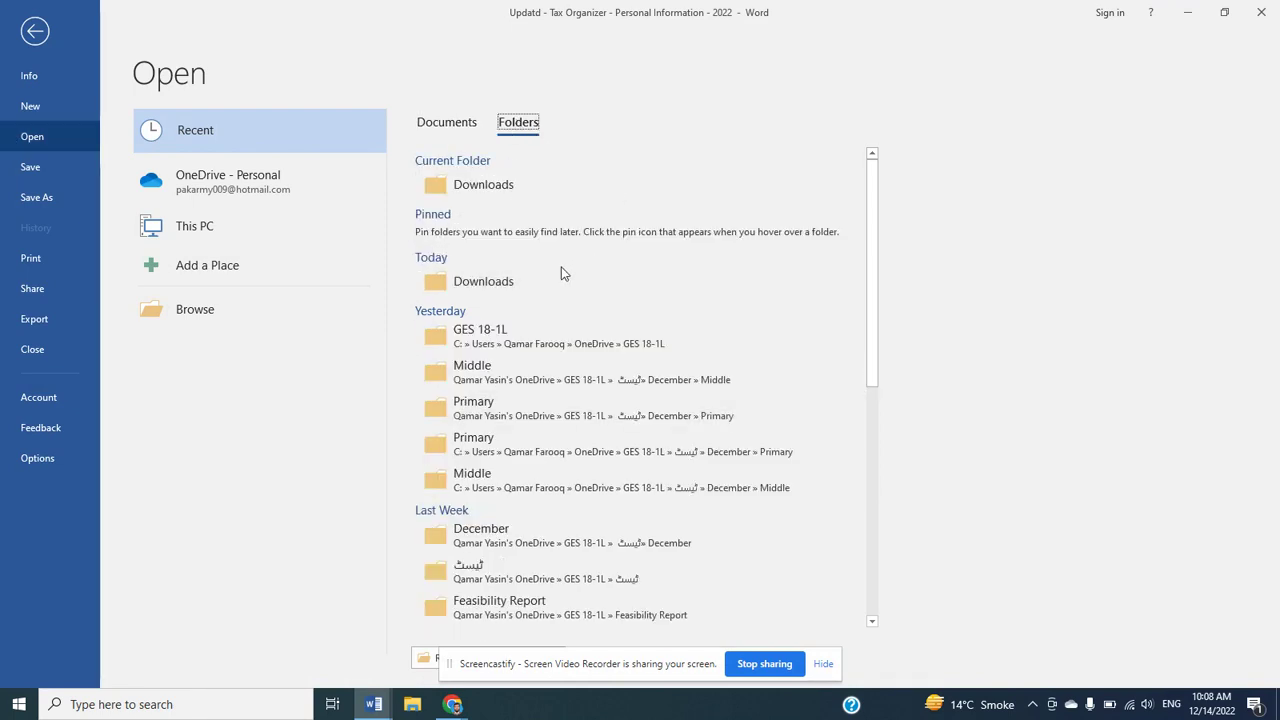
pyautogui.click(537, 281)
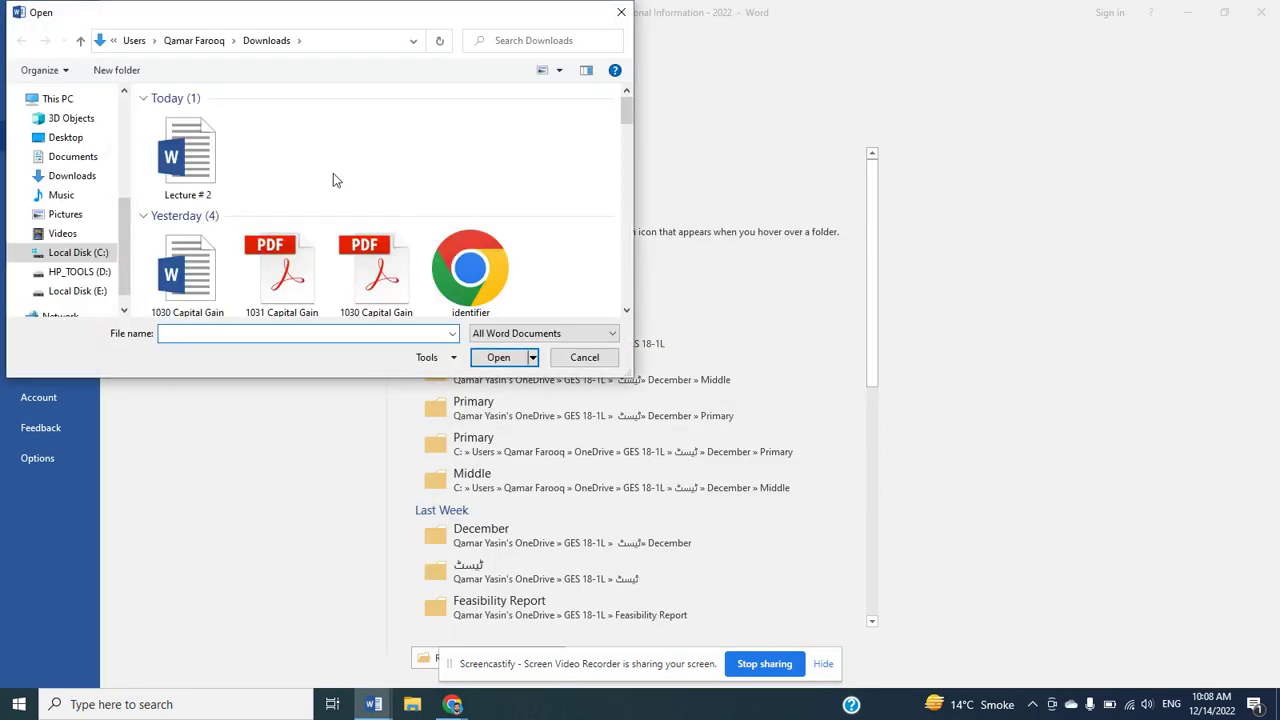
# Scroll the Open list to Last month and open Accredited Investor Questionnaire from Downloads
pyautogui.moveTo(624, 119); pyautogui.dragTo(626, 192)
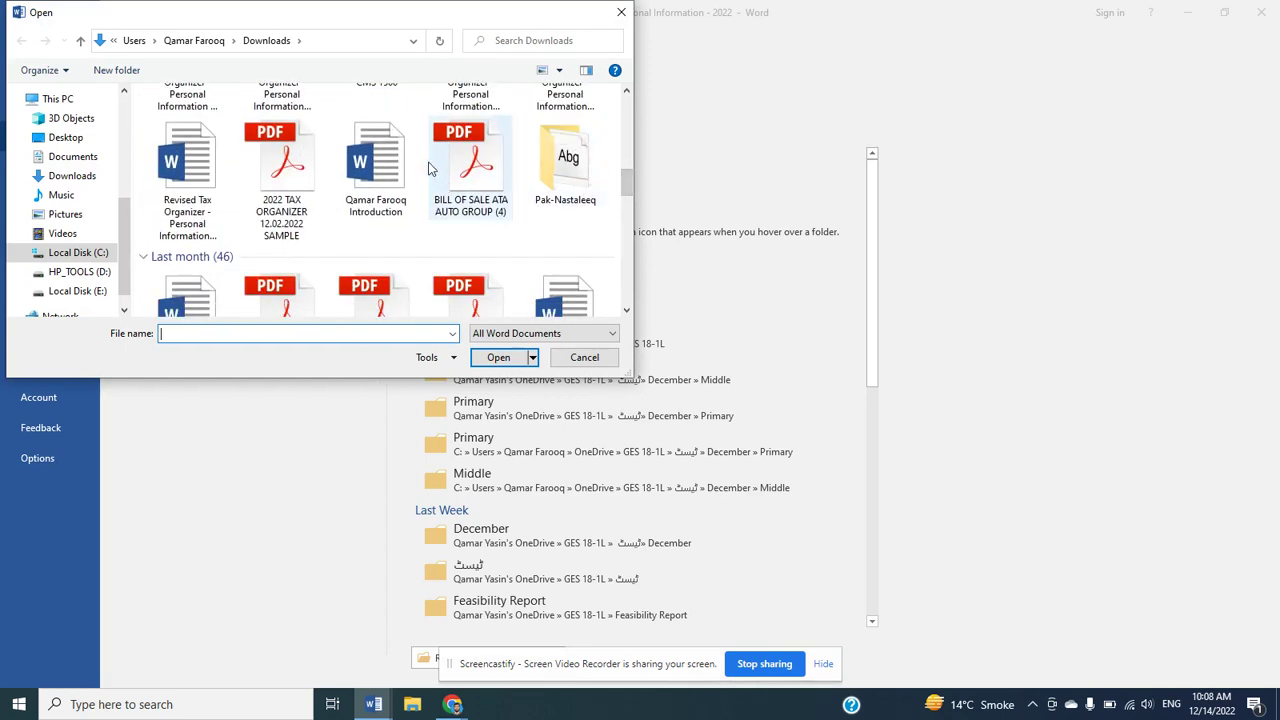
pyautogui.moveTo(628, 192); pyautogui.dragTo(630, 218)
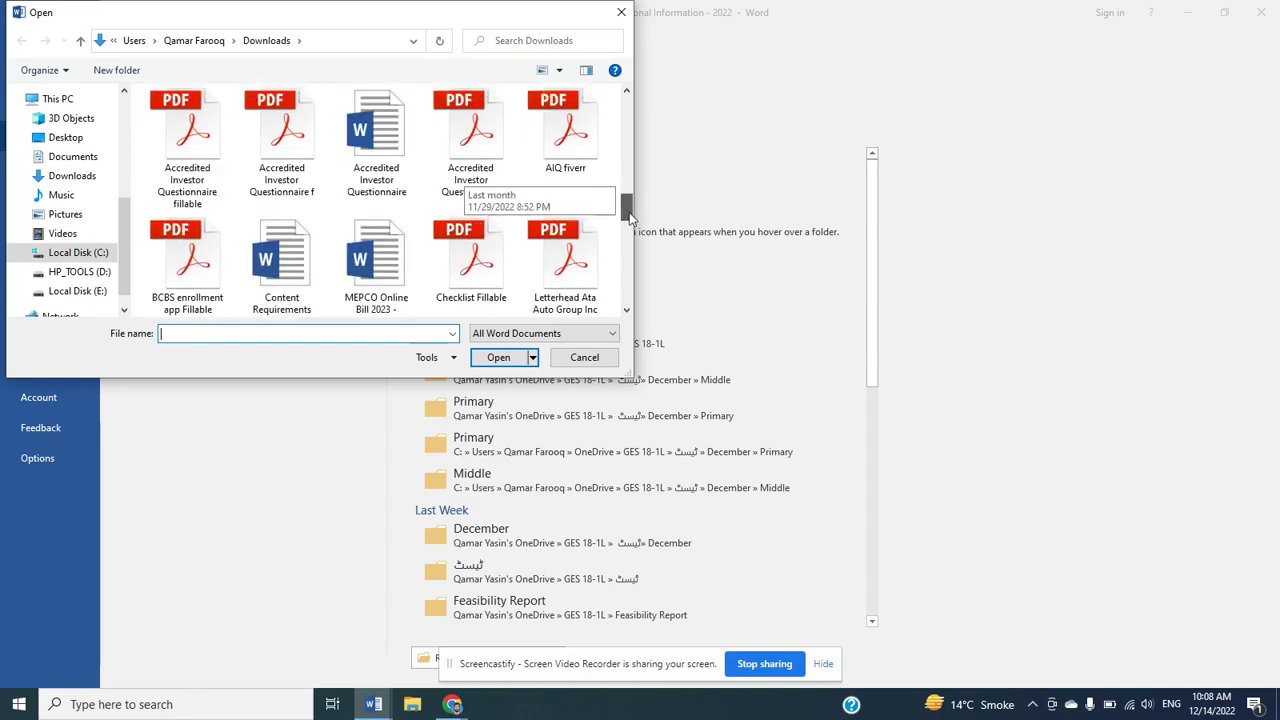
pyautogui.doubleClick(392, 118)
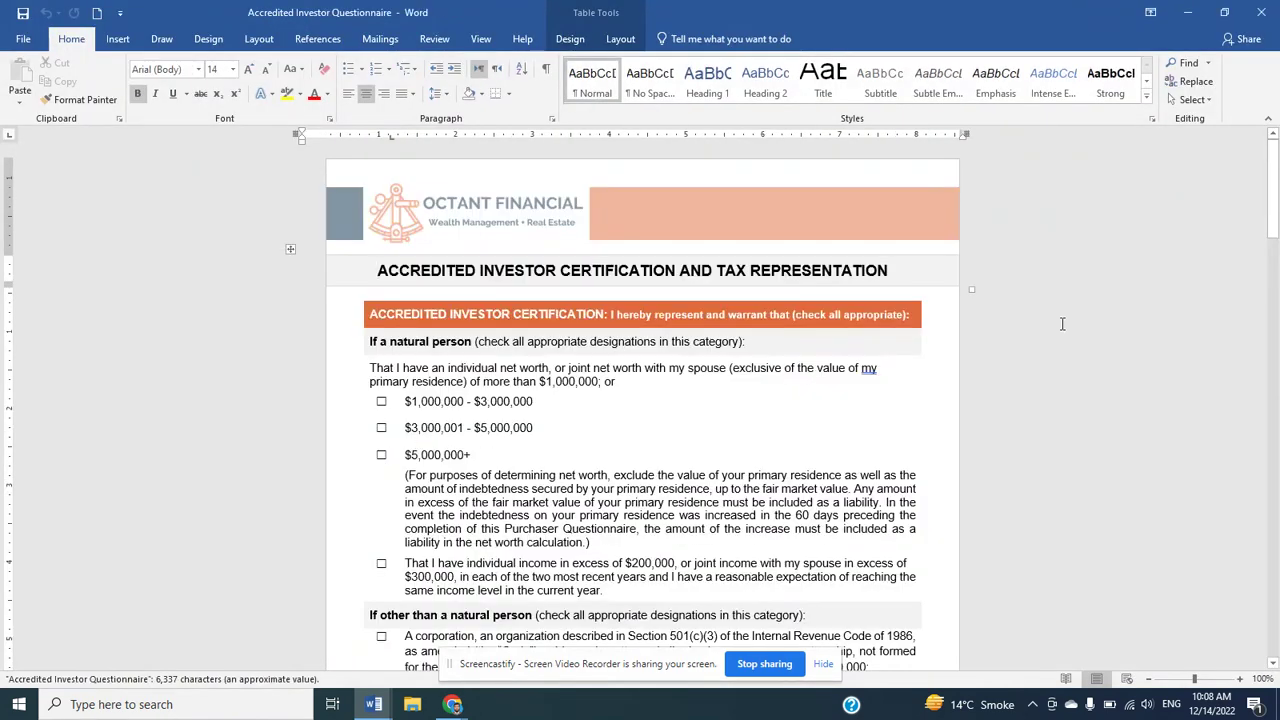
pyautogui.moveTo(1273, 200)
pyautogui.mouseDown()
pyautogui.moveTo(1276, 455)
pyautogui.moveTo(1272, 148)
pyautogui.mouseUp()
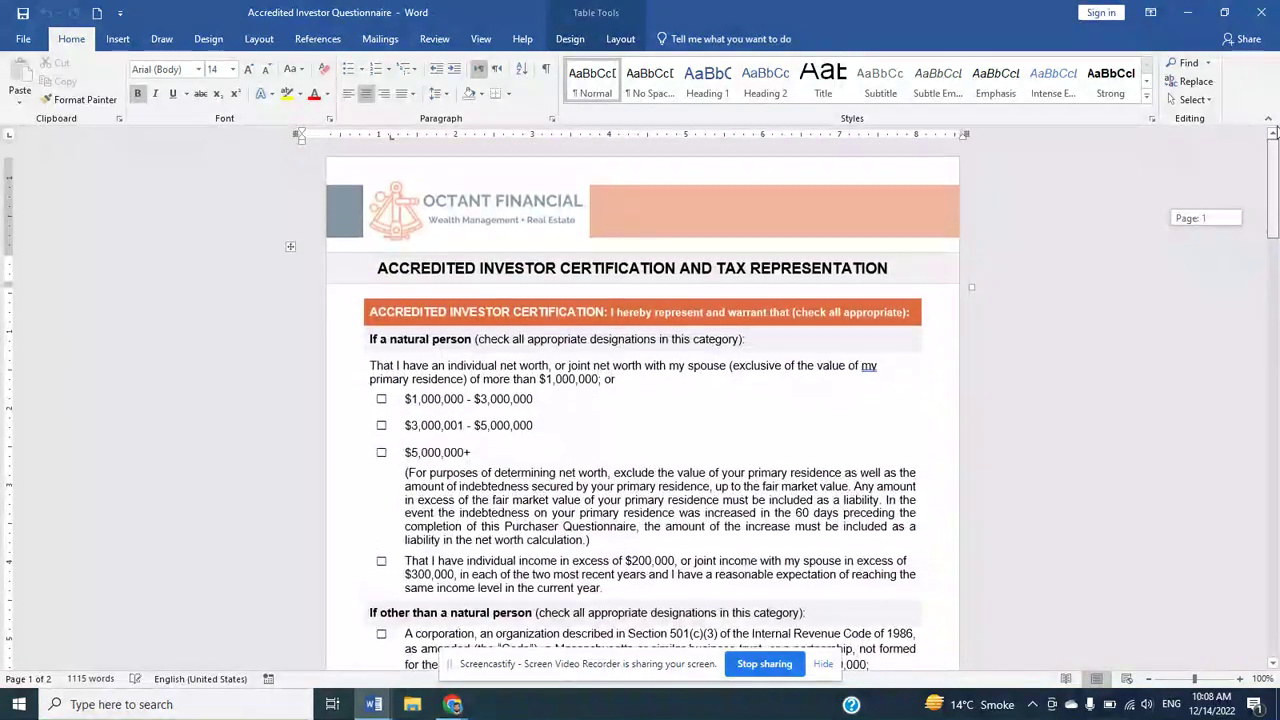
# Start a blank document, type 'Qf digital services', and show its Info page
pyautogui.click(22, 39)
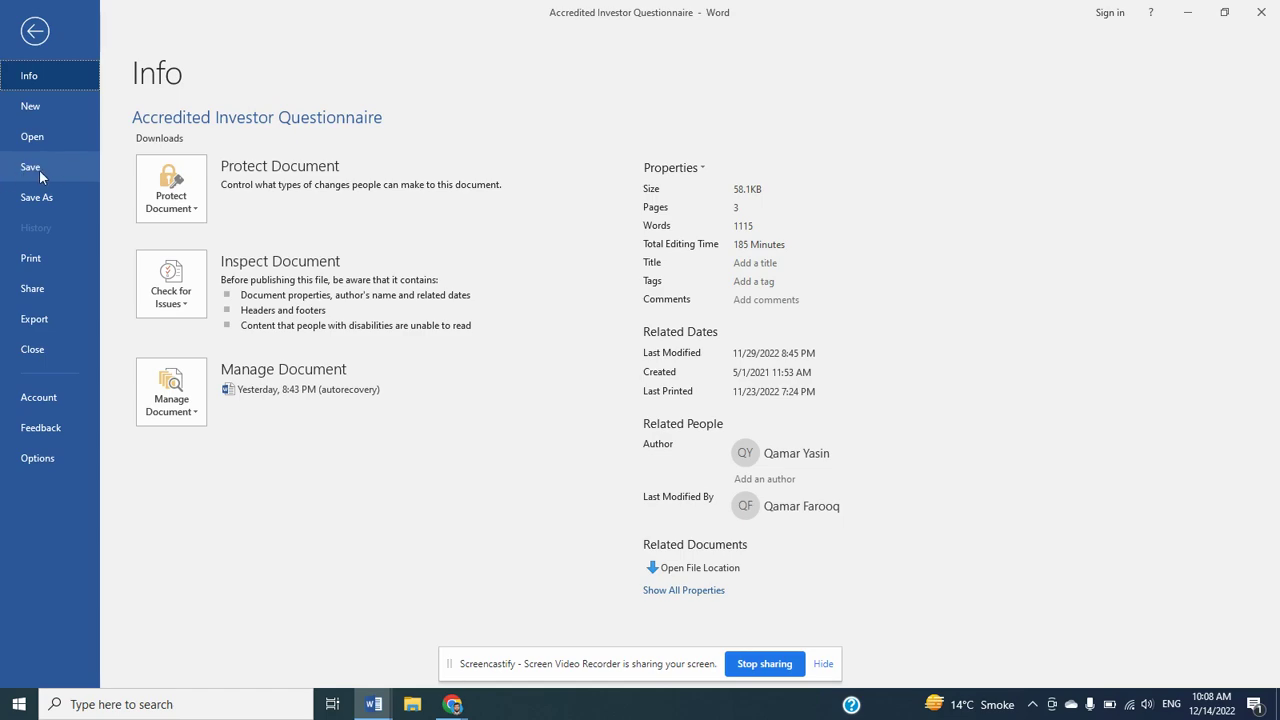
pyautogui.click(40, 176)
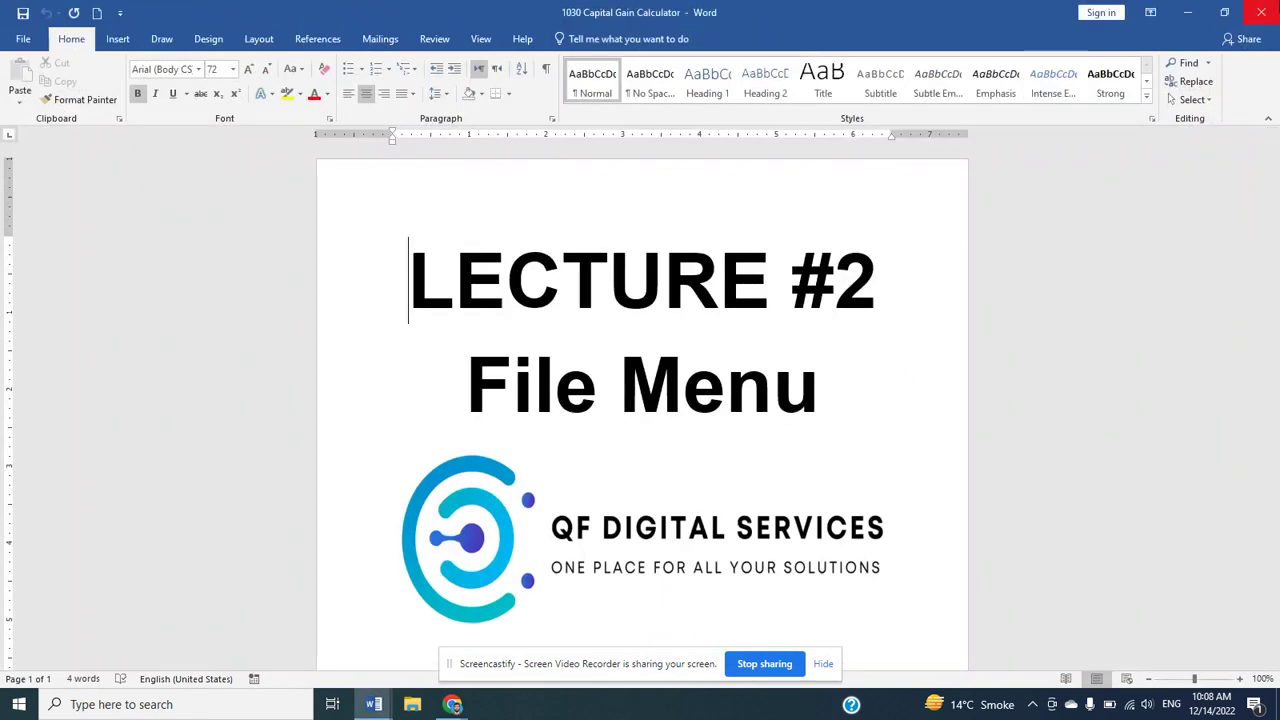
pyautogui.write('Qf digit')
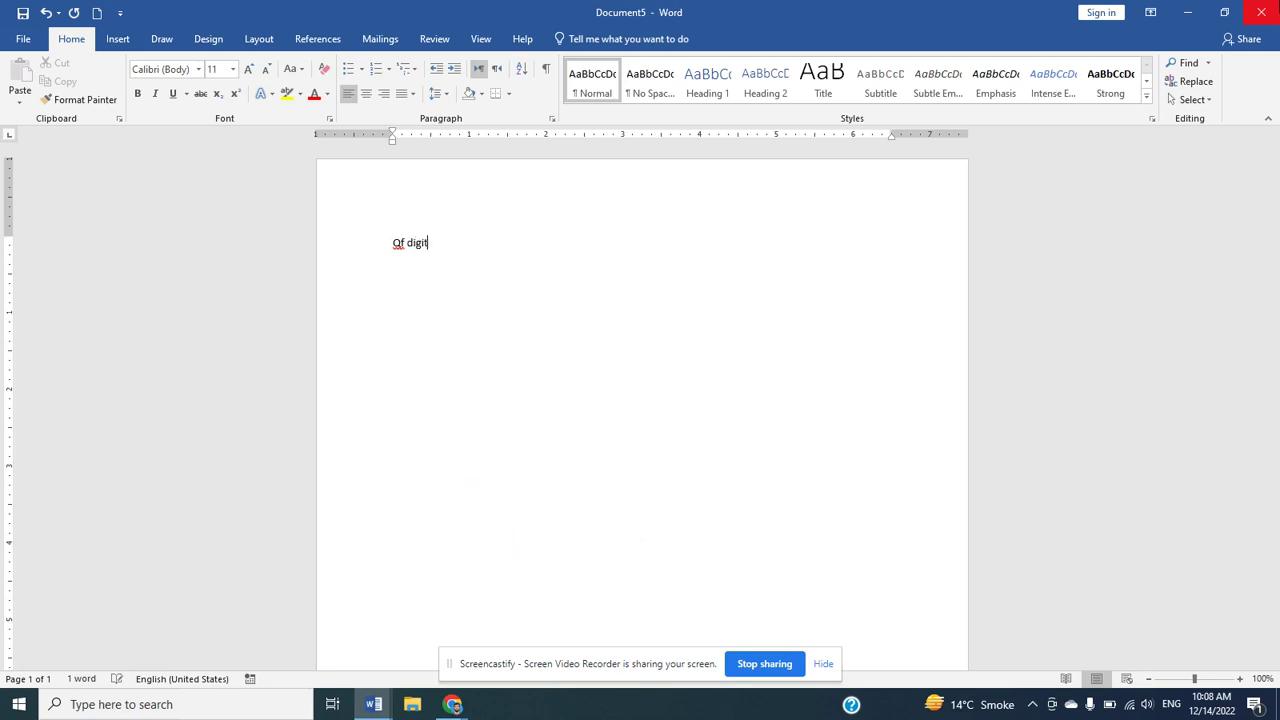
pyautogui.write('services')
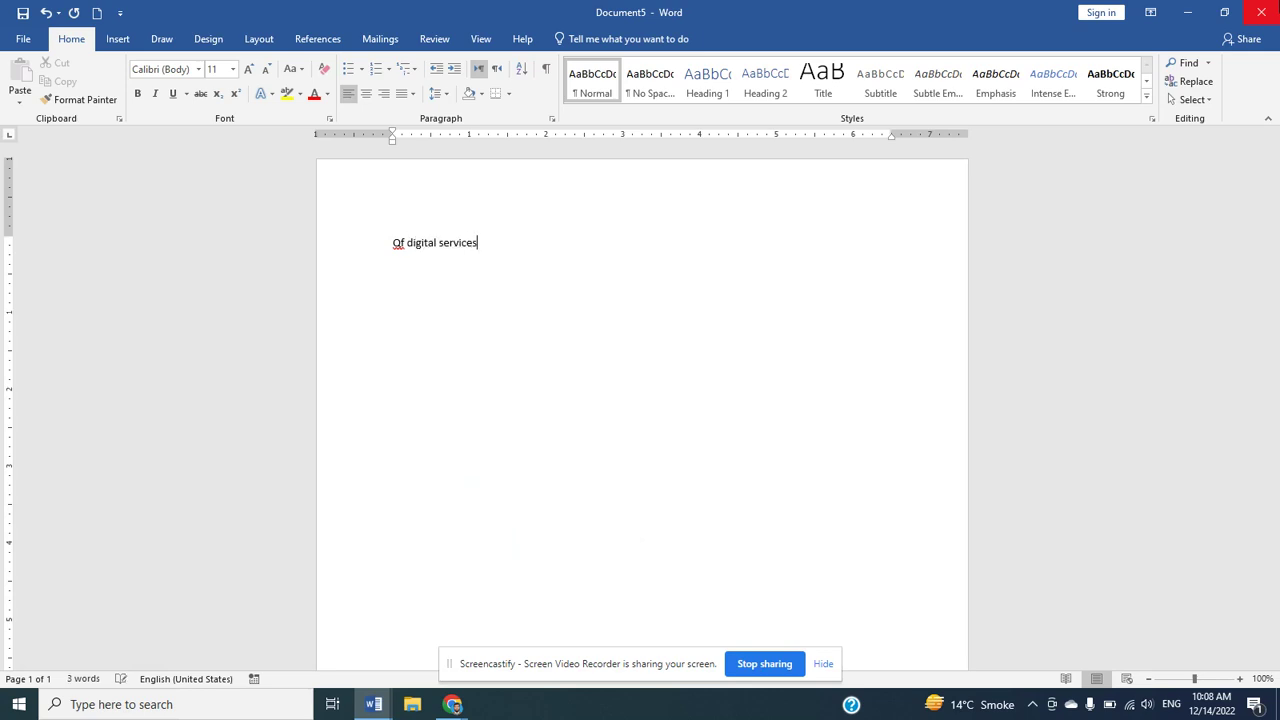
pyautogui.click(25, 40)
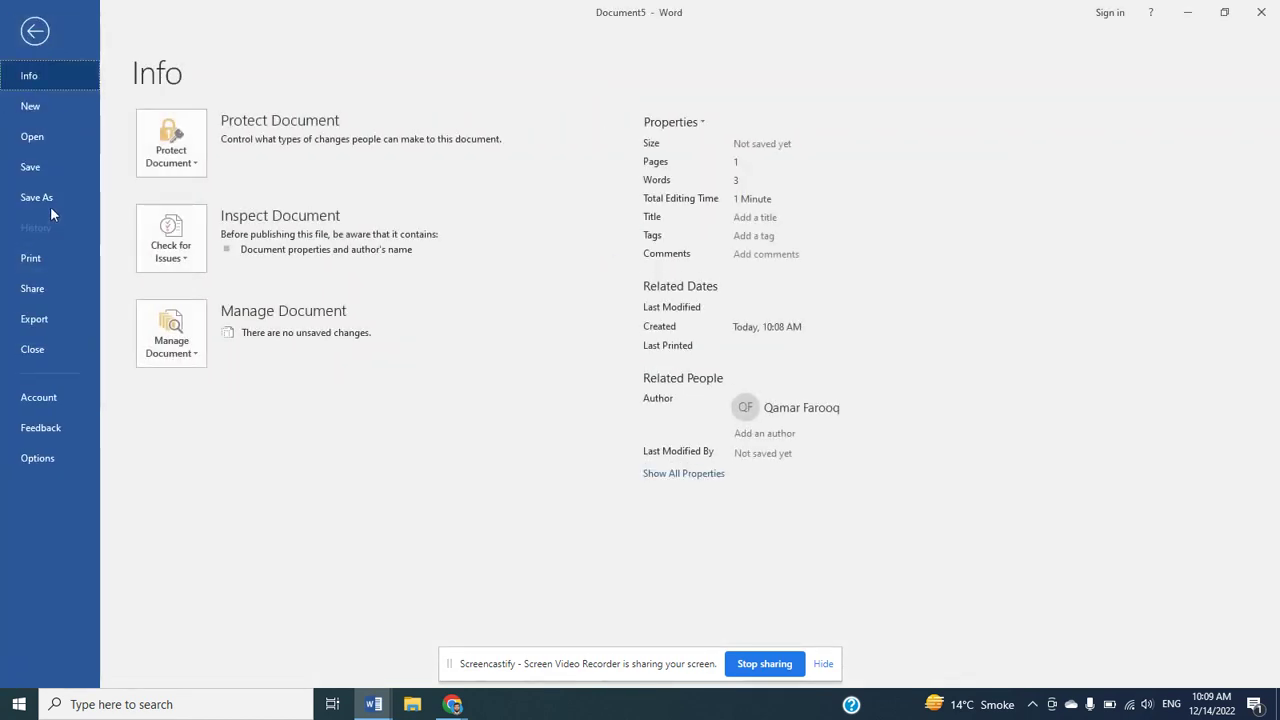
# Browse Save As locations on This PC and Add a Place, then choose the Documents folder
pyautogui.click(49, 165)
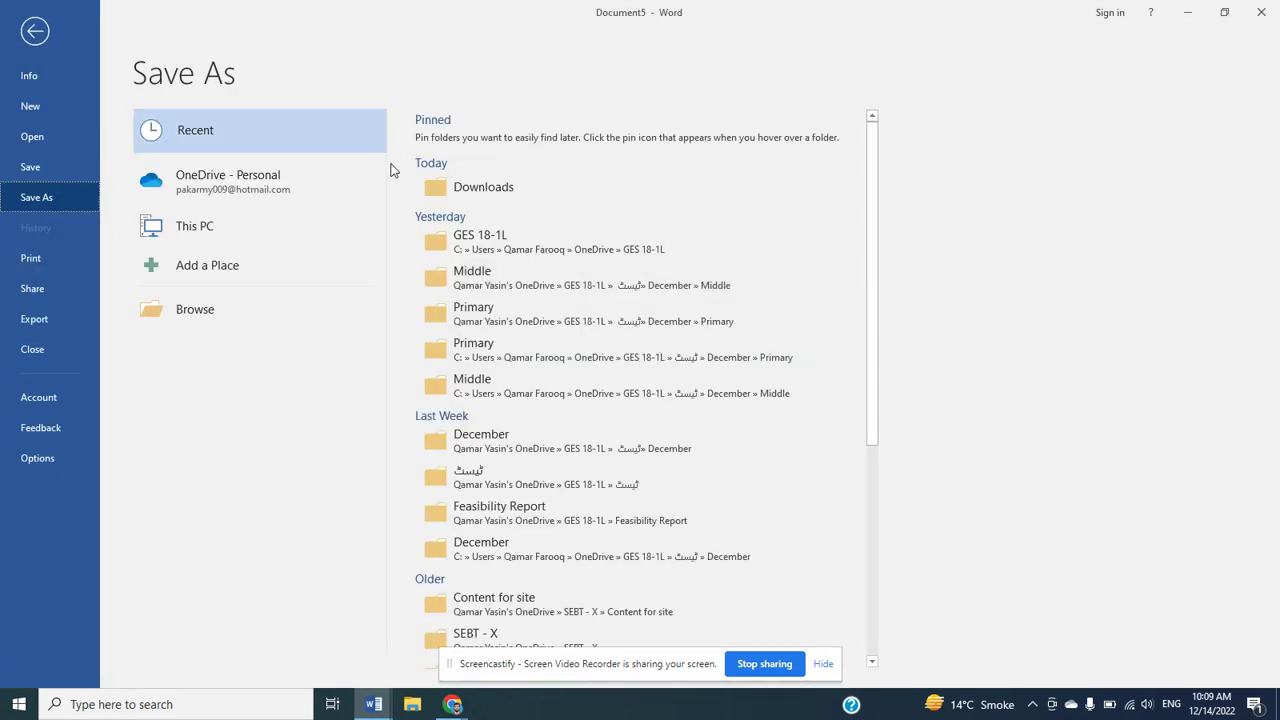
pyautogui.click(217, 226)
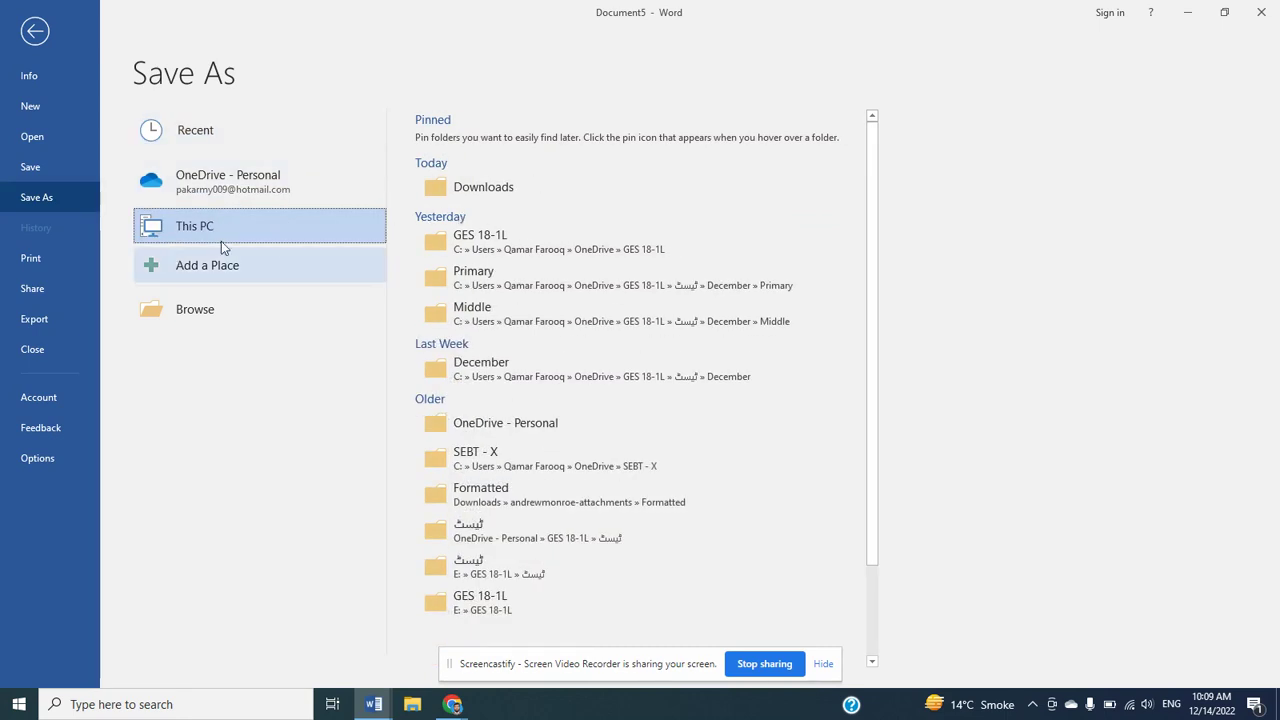
pyautogui.click(197, 268)
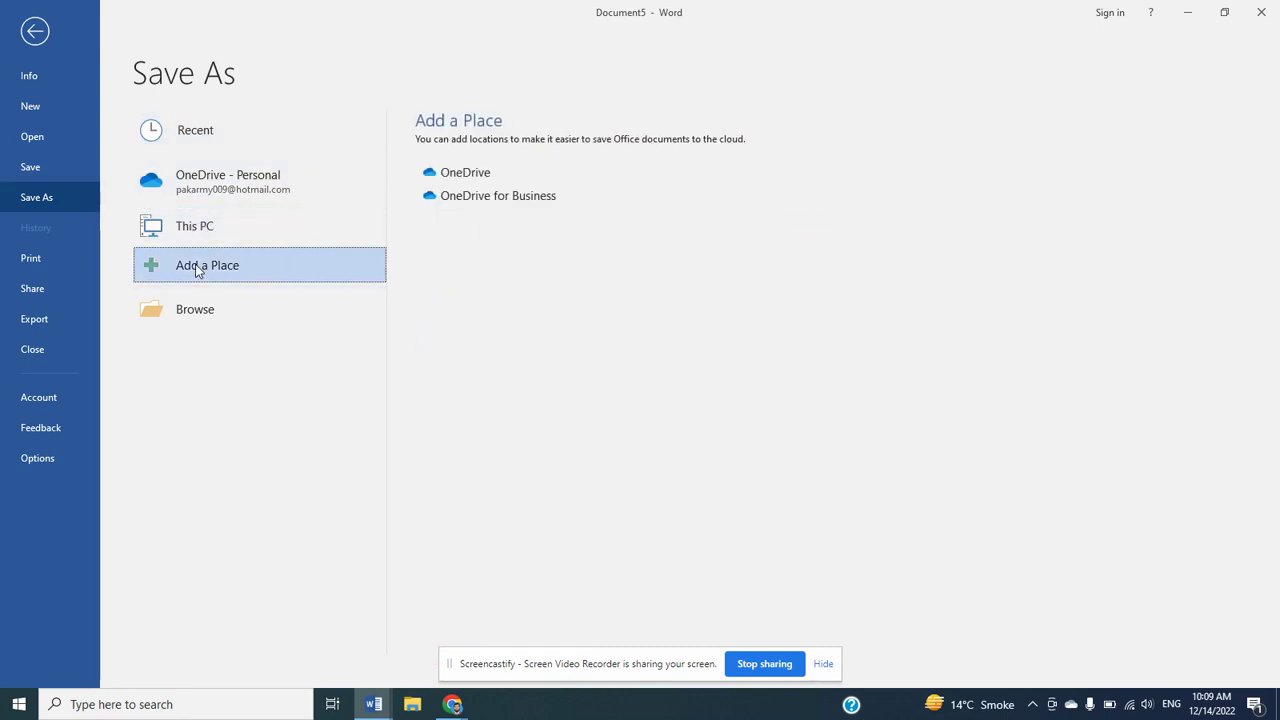
pyautogui.click(223, 240)
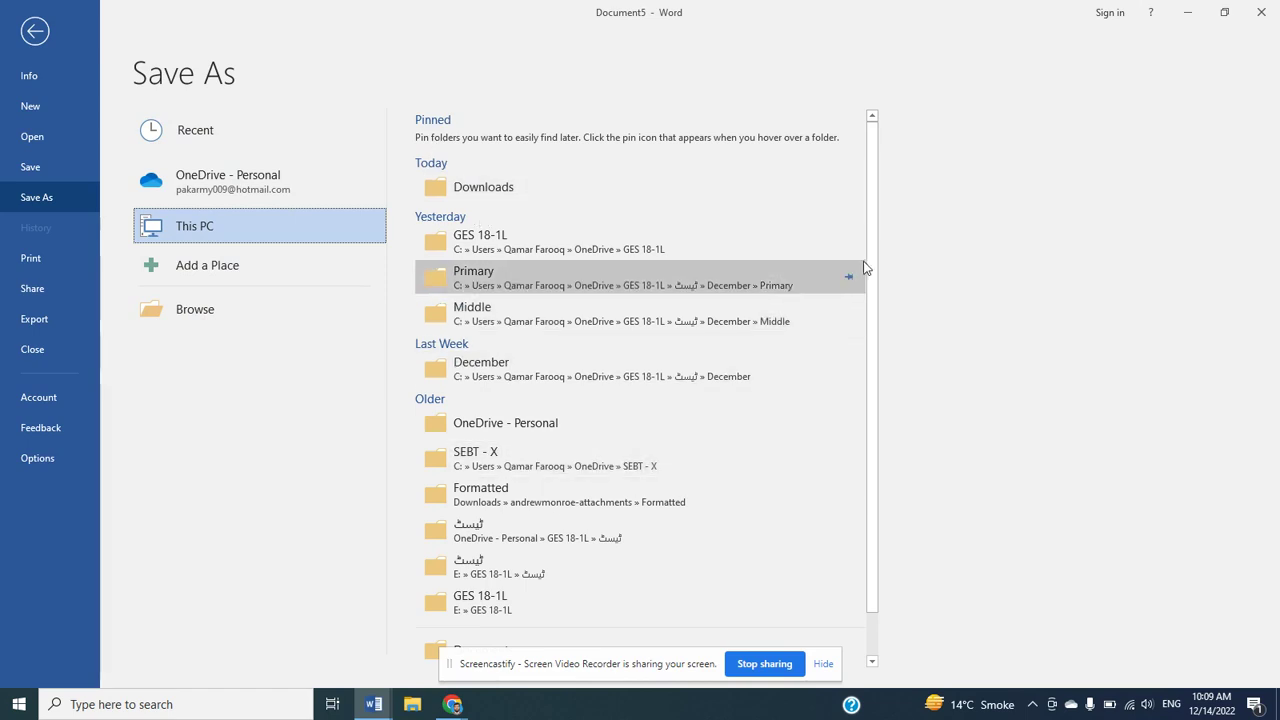
pyautogui.moveTo(866, 268); pyautogui.dragTo(845, 386)
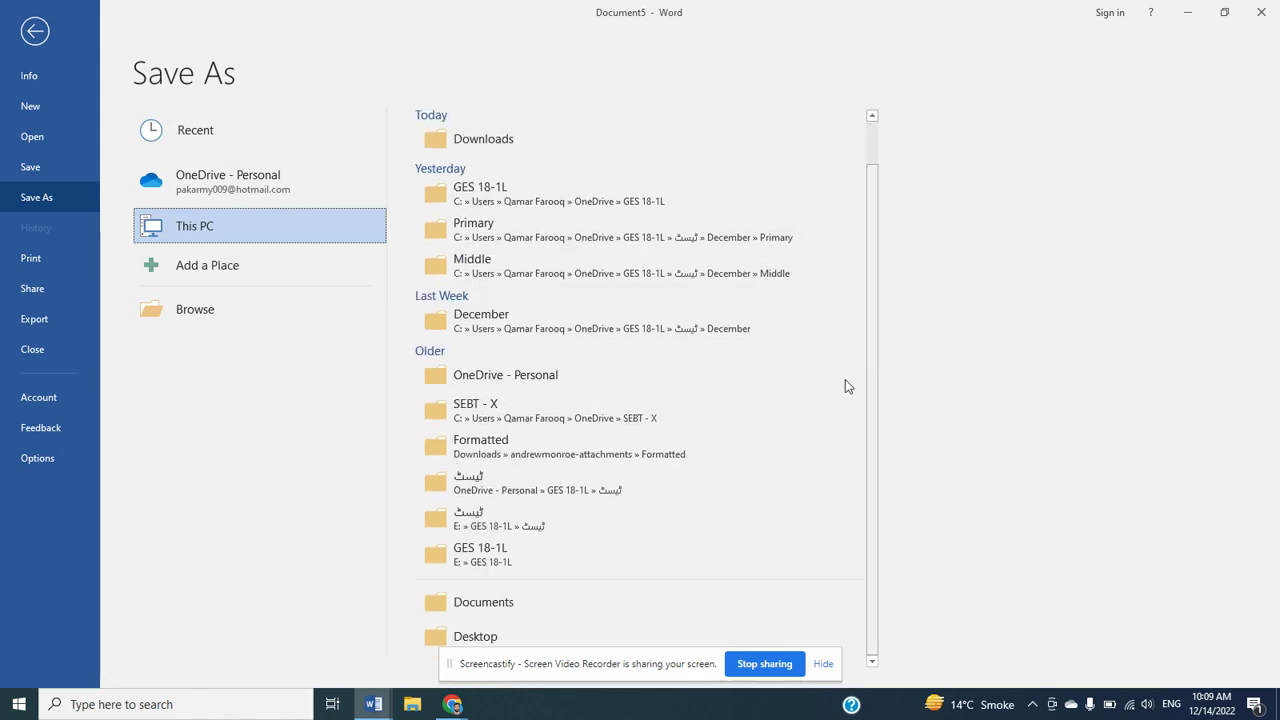
pyautogui.click(539, 597)
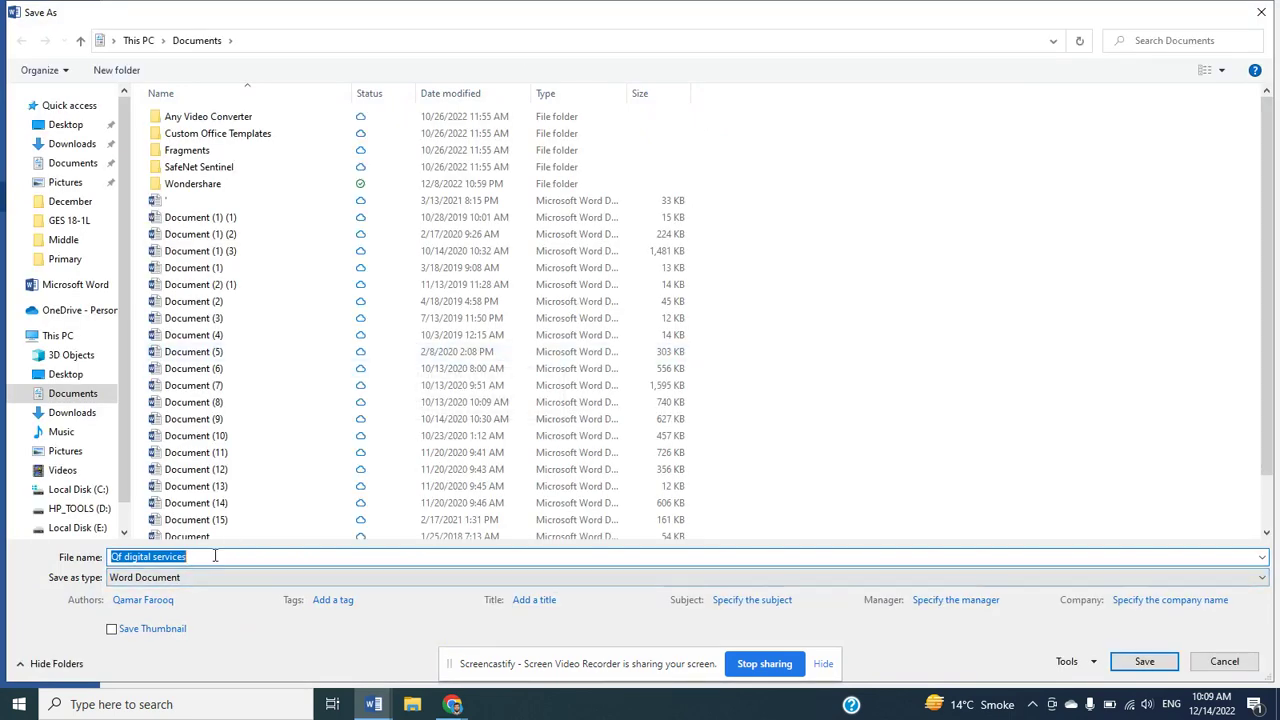
# Keep Word Document as the type, rename the file 'Lecture #2' in Documents, and try saving
pyautogui.click(168, 579)
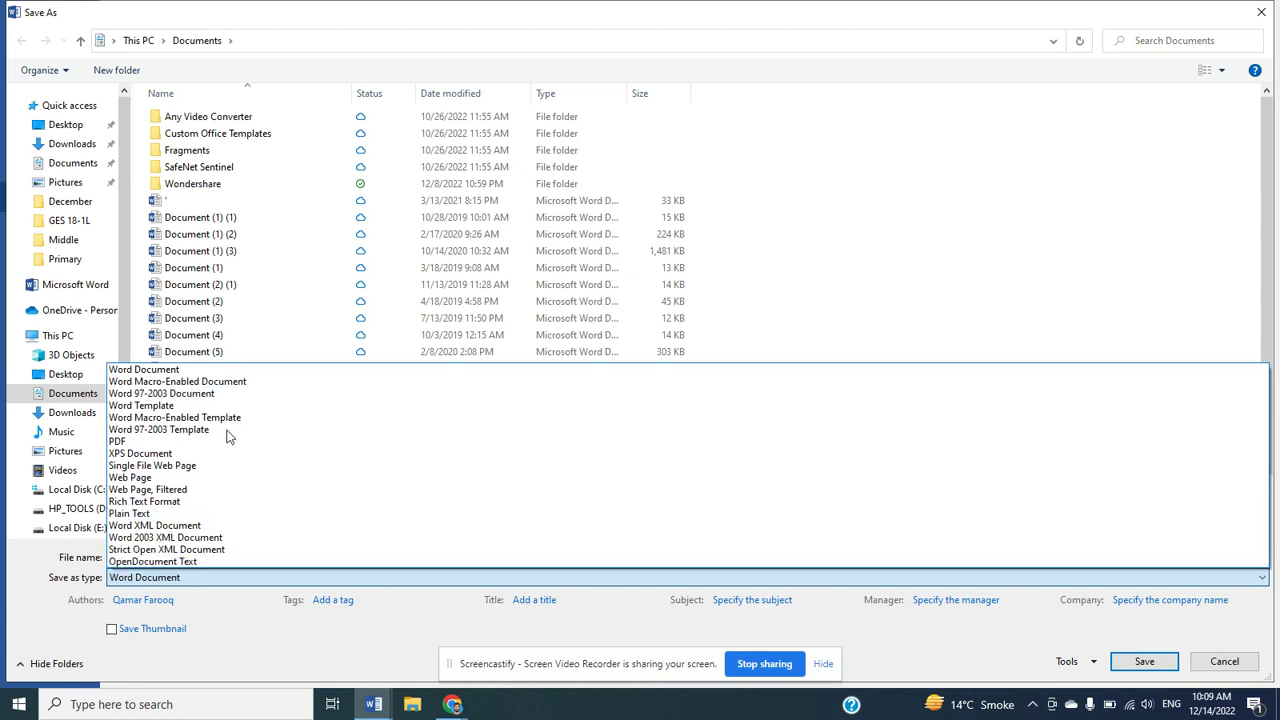
pyautogui.click(200, 370)
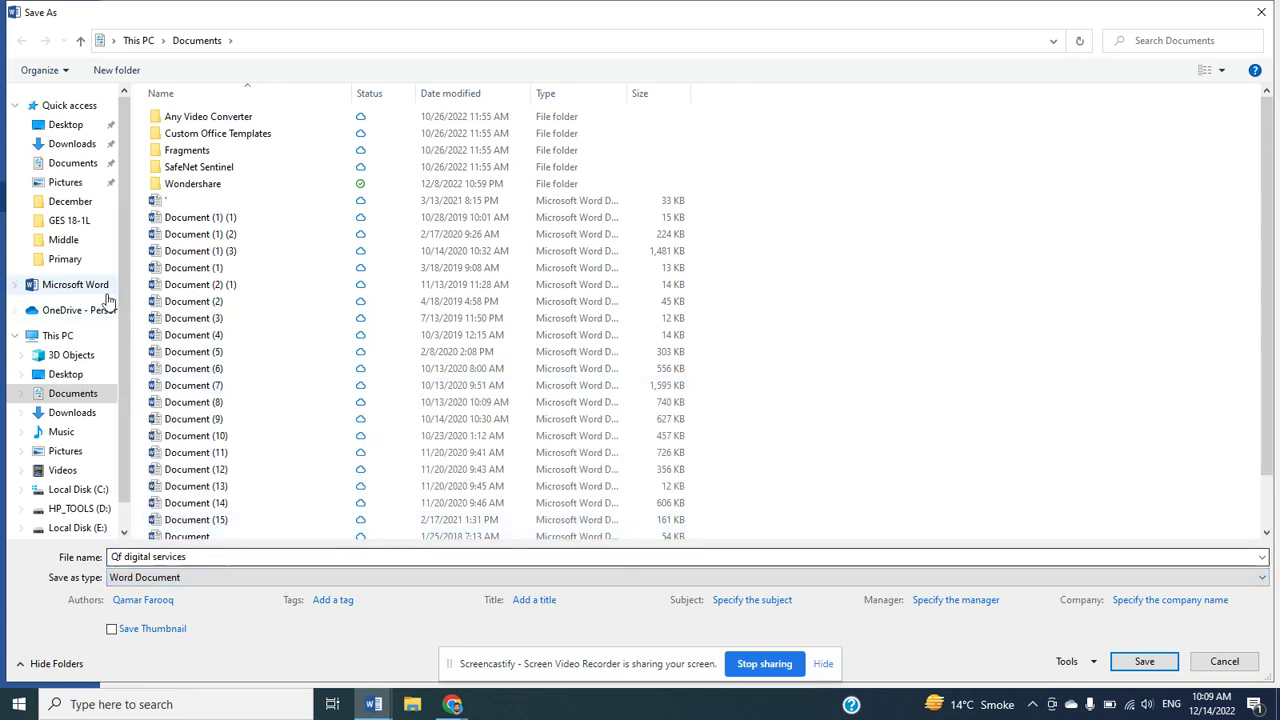
pyautogui.click(178, 556)
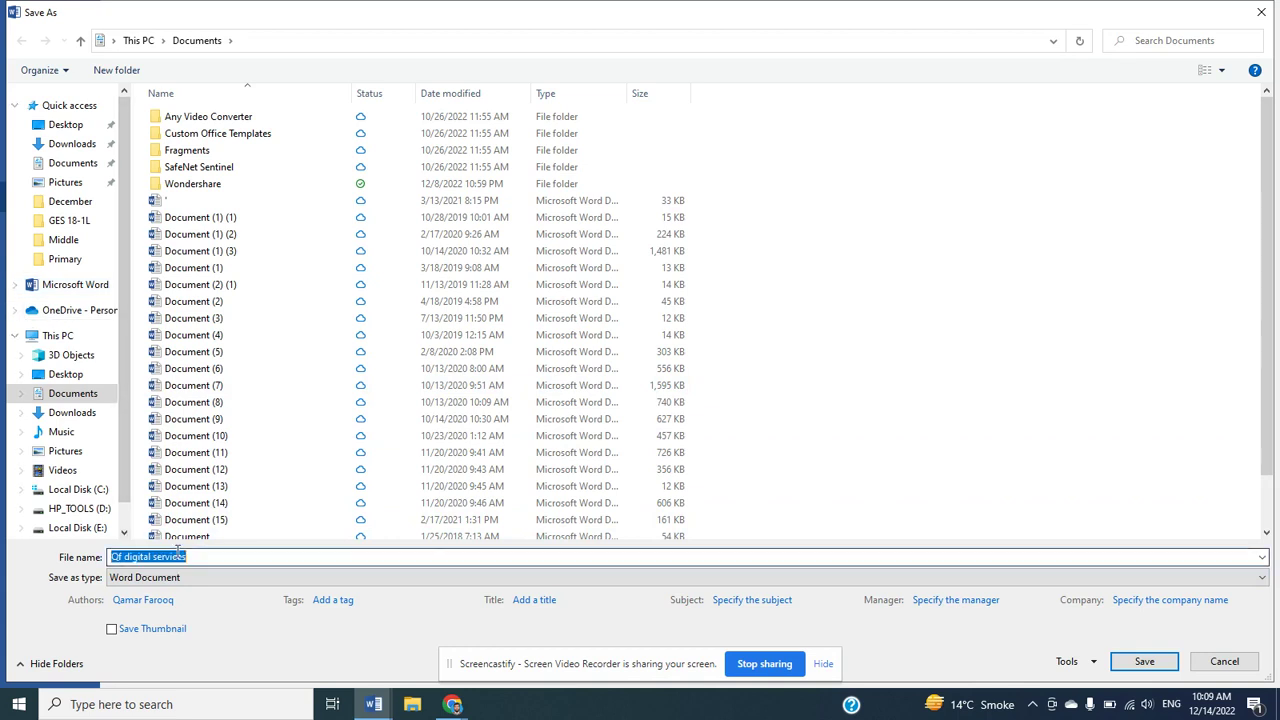
pyautogui.click(112, 556)
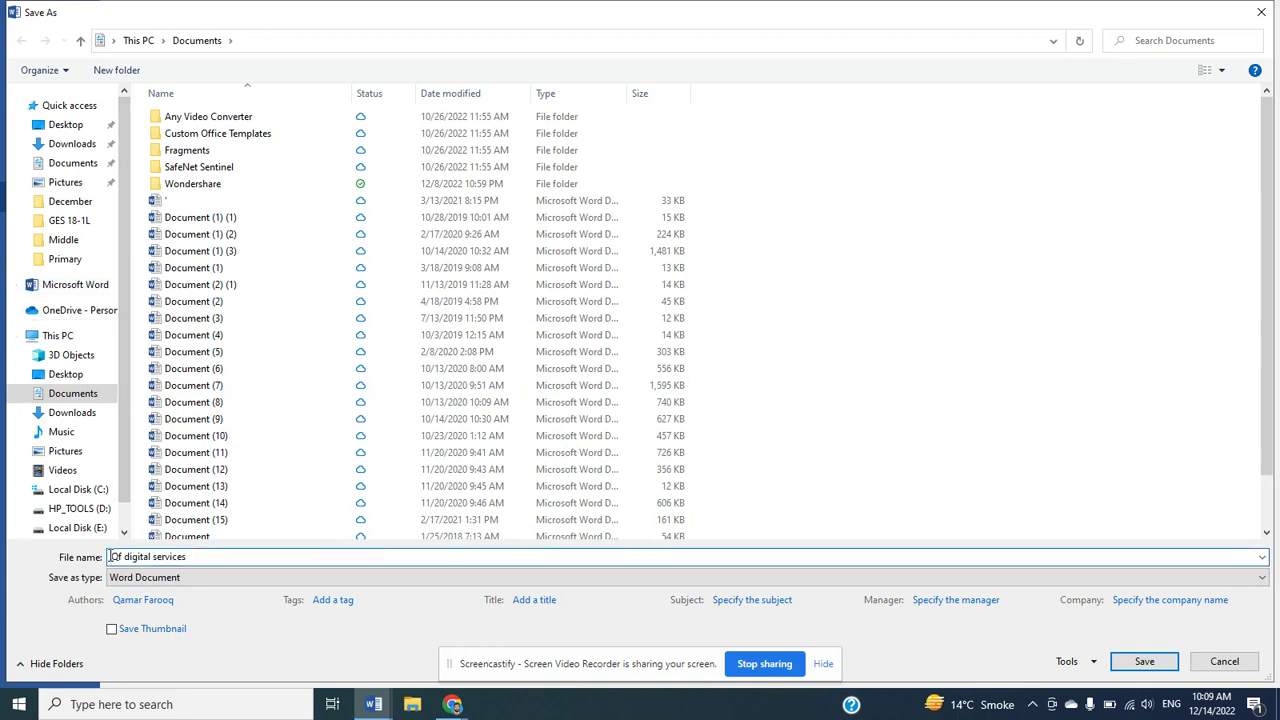
pyautogui.hotkey('ctrl', 'a')
pyautogui.write('Lectu')
pyautogui.write('re')
pyautogui.click(86, 396)
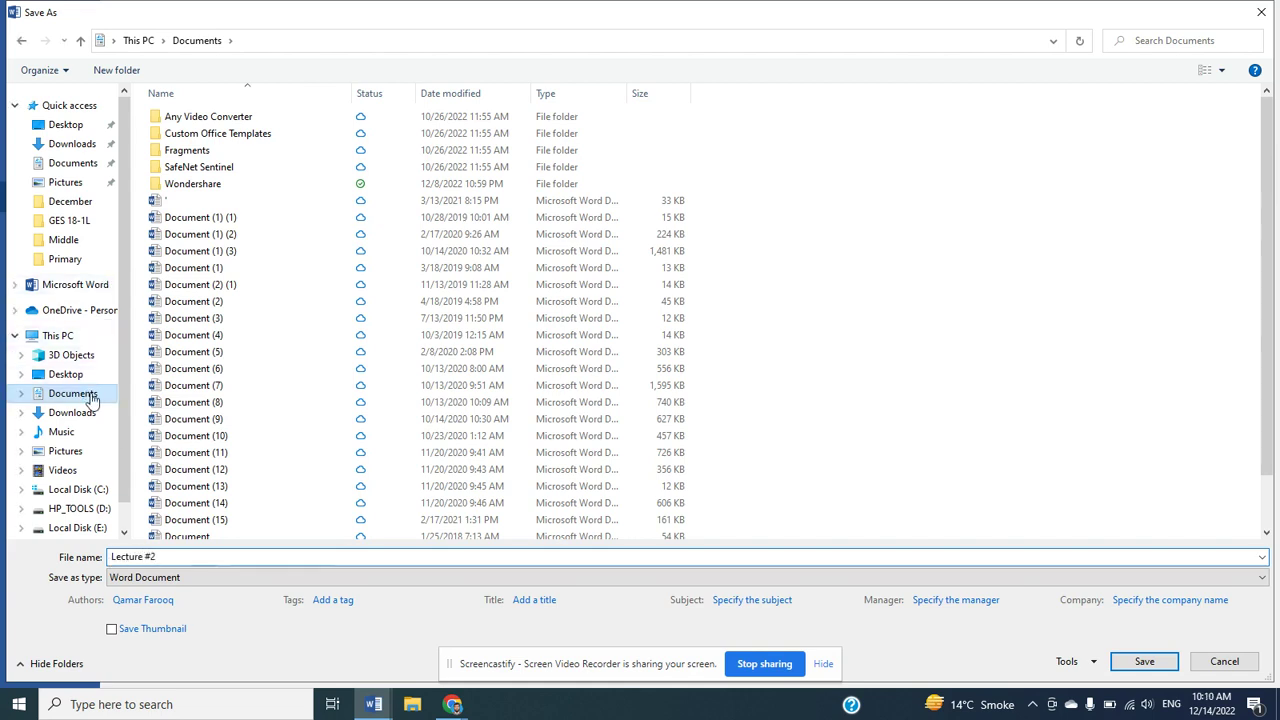
pyautogui.click(1160, 668)
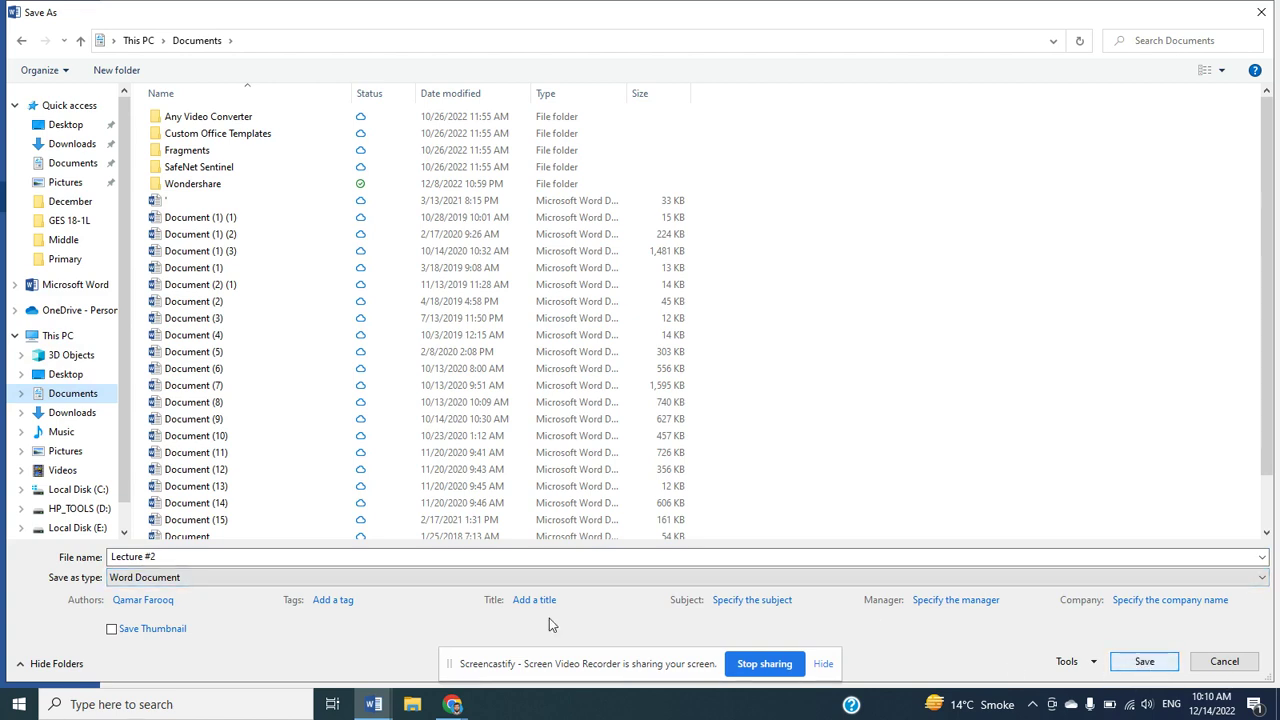
# Leave the Tags, Subject, Manager and Company properties blank and save as Lecture #2
pyautogui.click(164, 598)
pyautogui.click(348, 597)
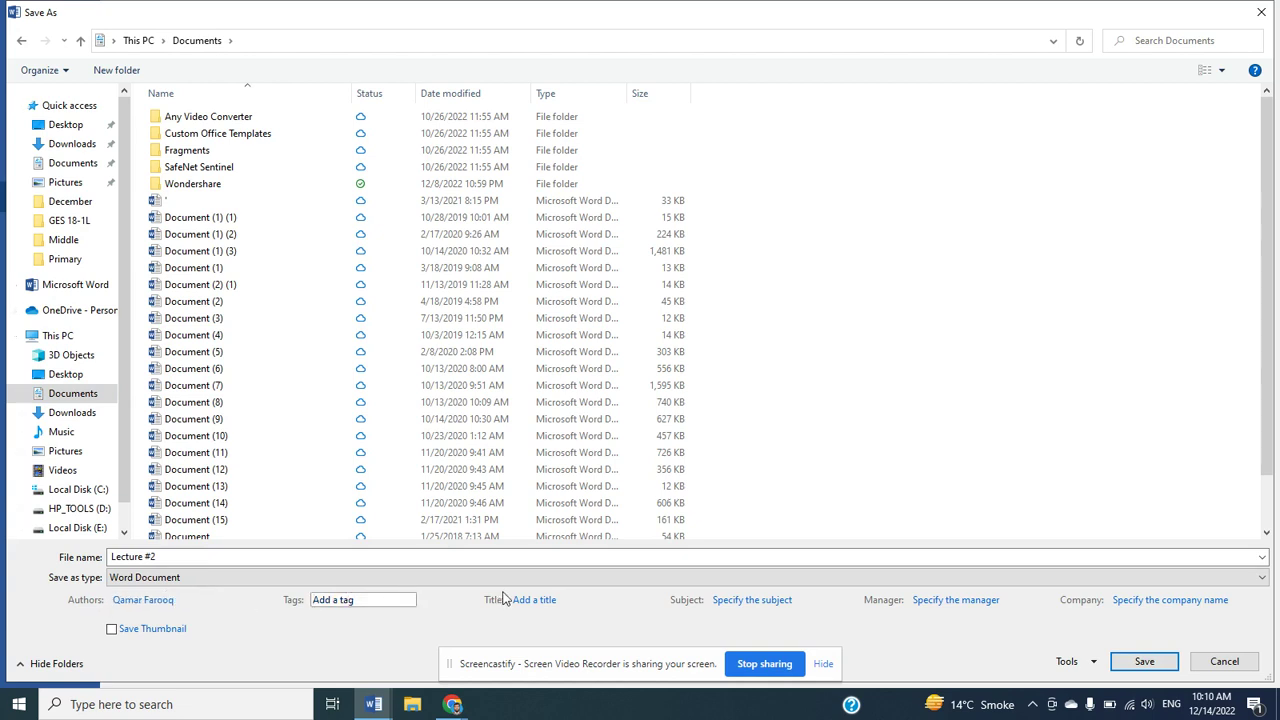
pyautogui.click(555, 601)
pyautogui.click(738, 601)
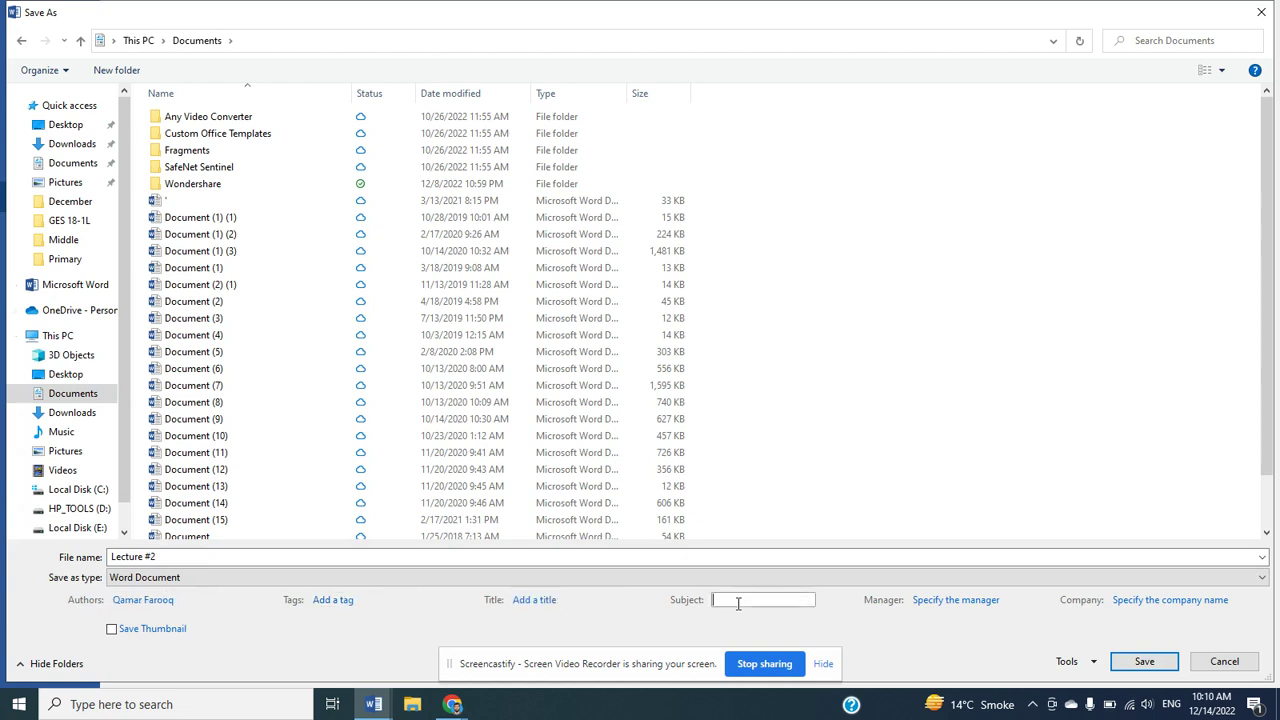
pyautogui.click(964, 604)
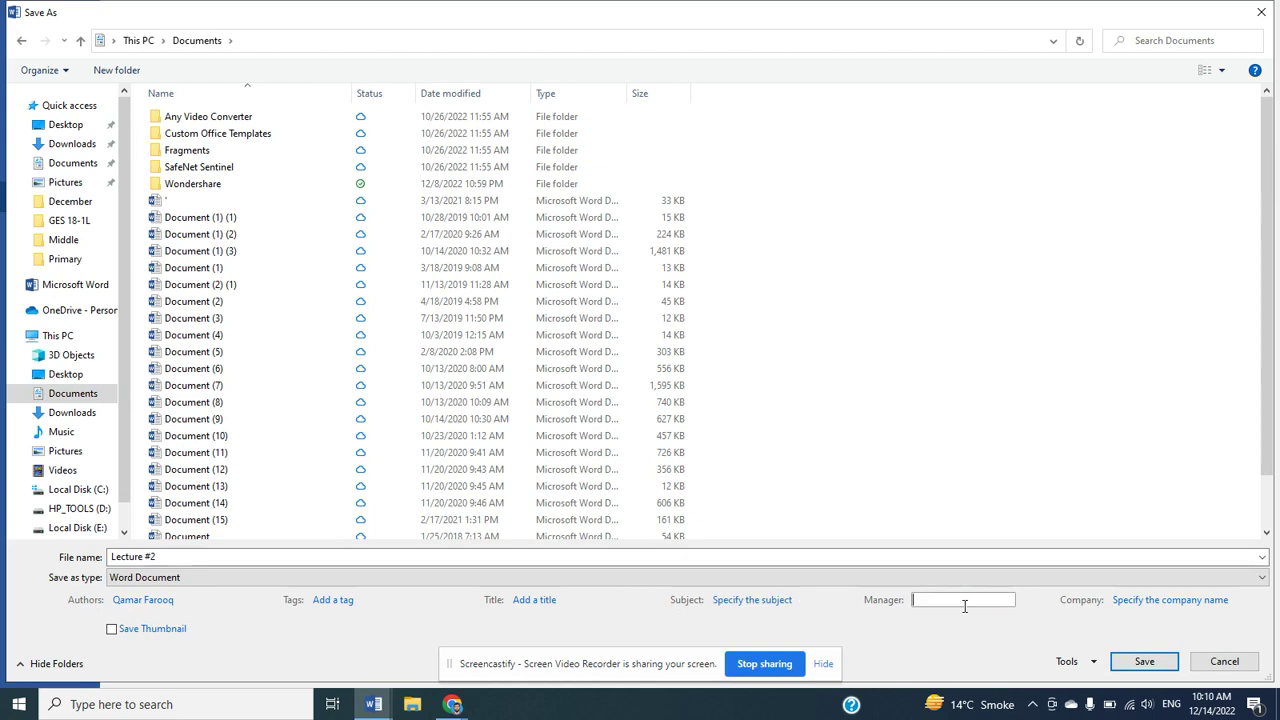
pyautogui.click(1155, 602)
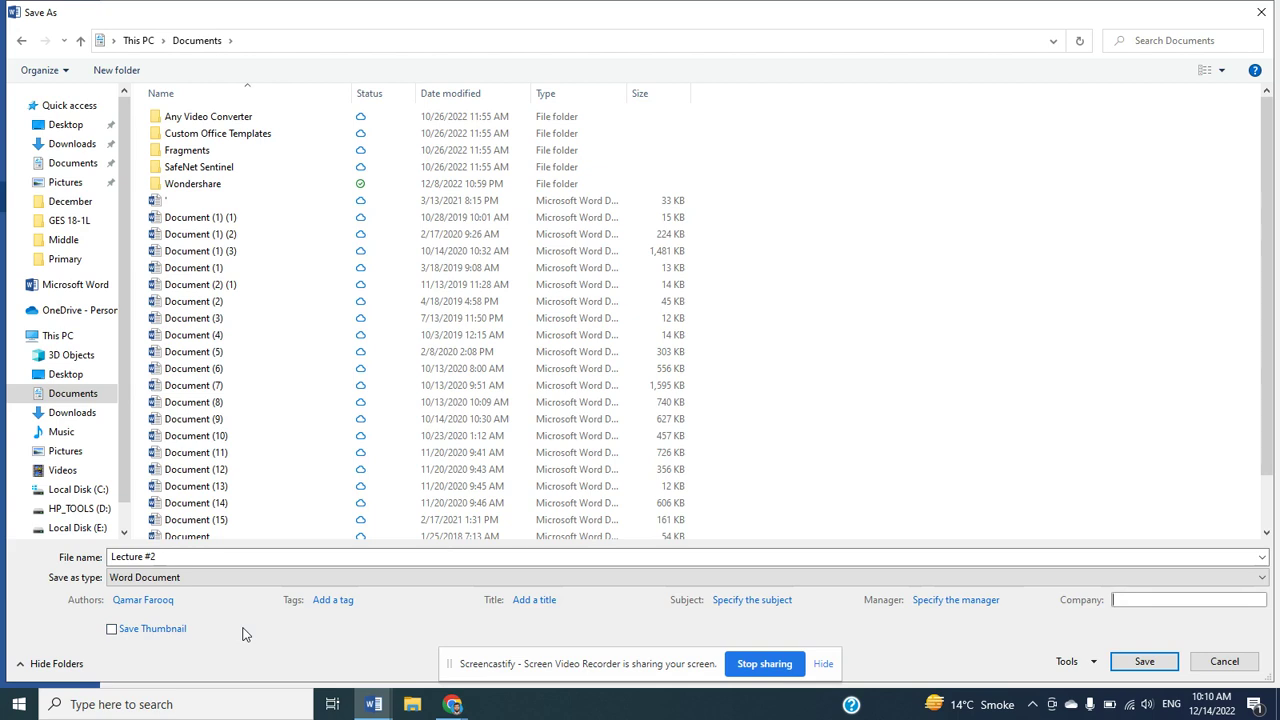
pyautogui.click(1148, 664)
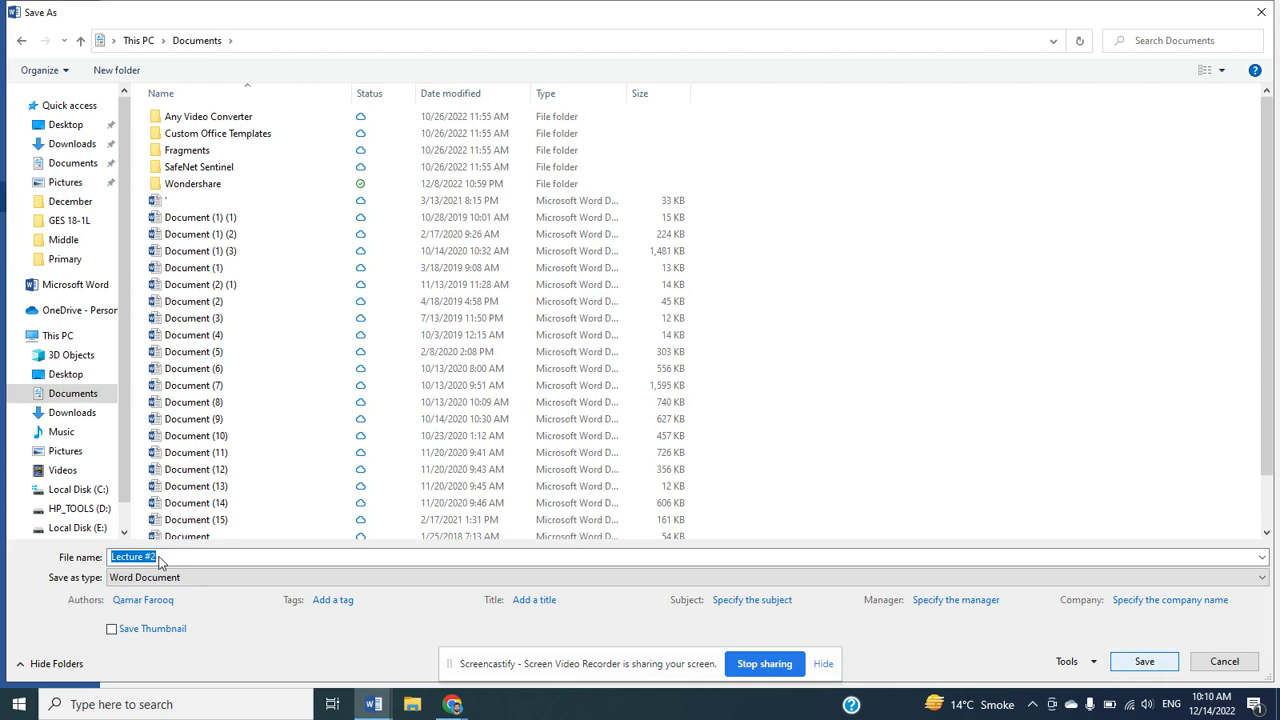
pyautogui.click(1146, 663)
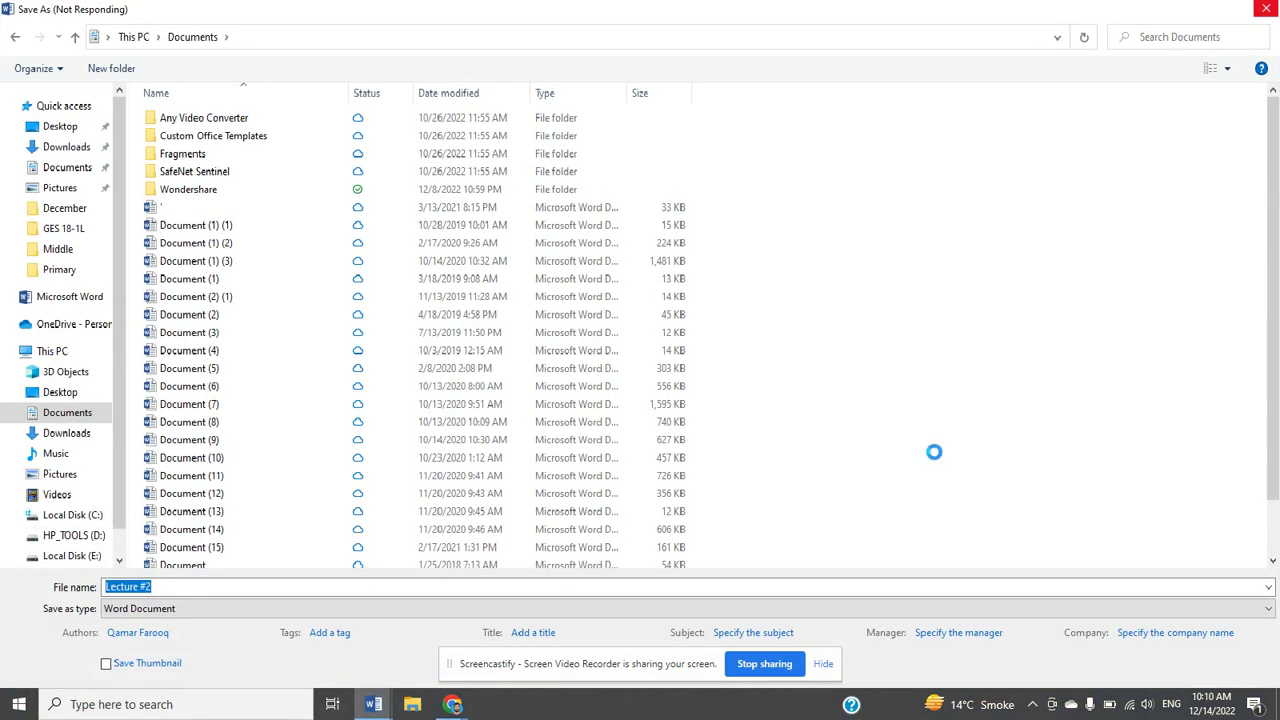
# Dismiss the stuck save window, check the Info page, and press Ctrl+S on the blank document
pyautogui.press('Escape')
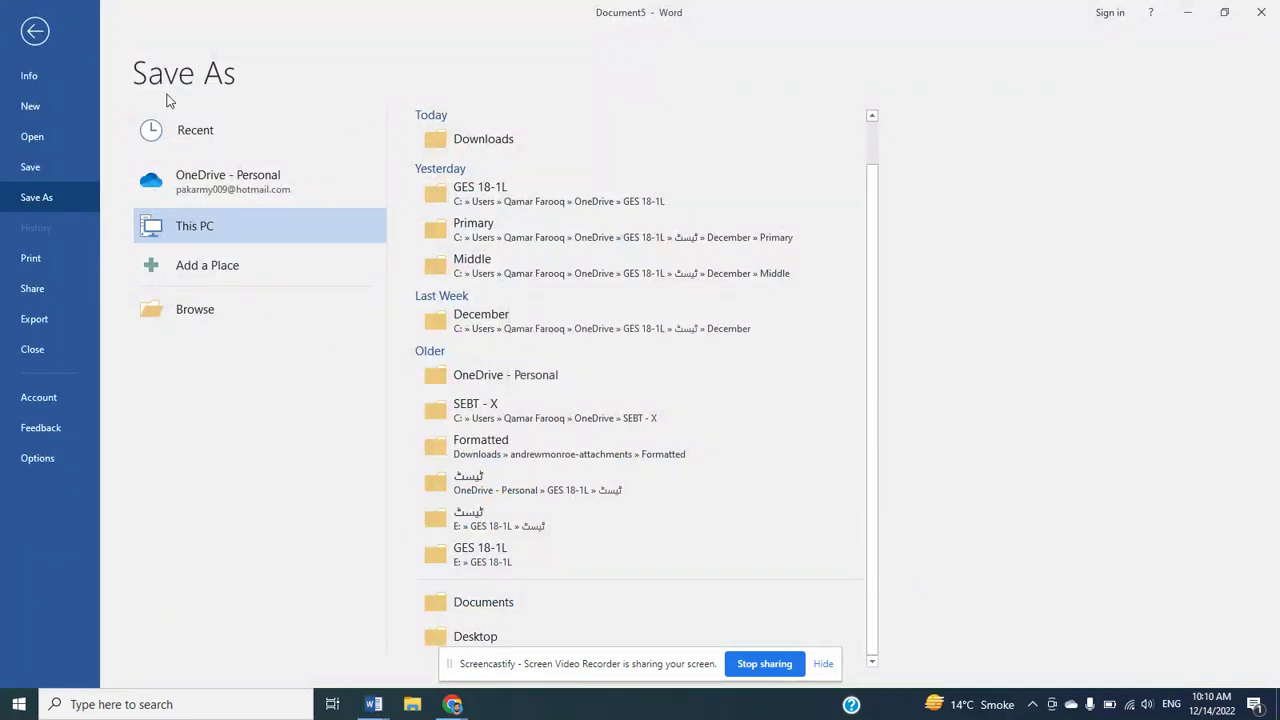
pyautogui.click(30, 35)
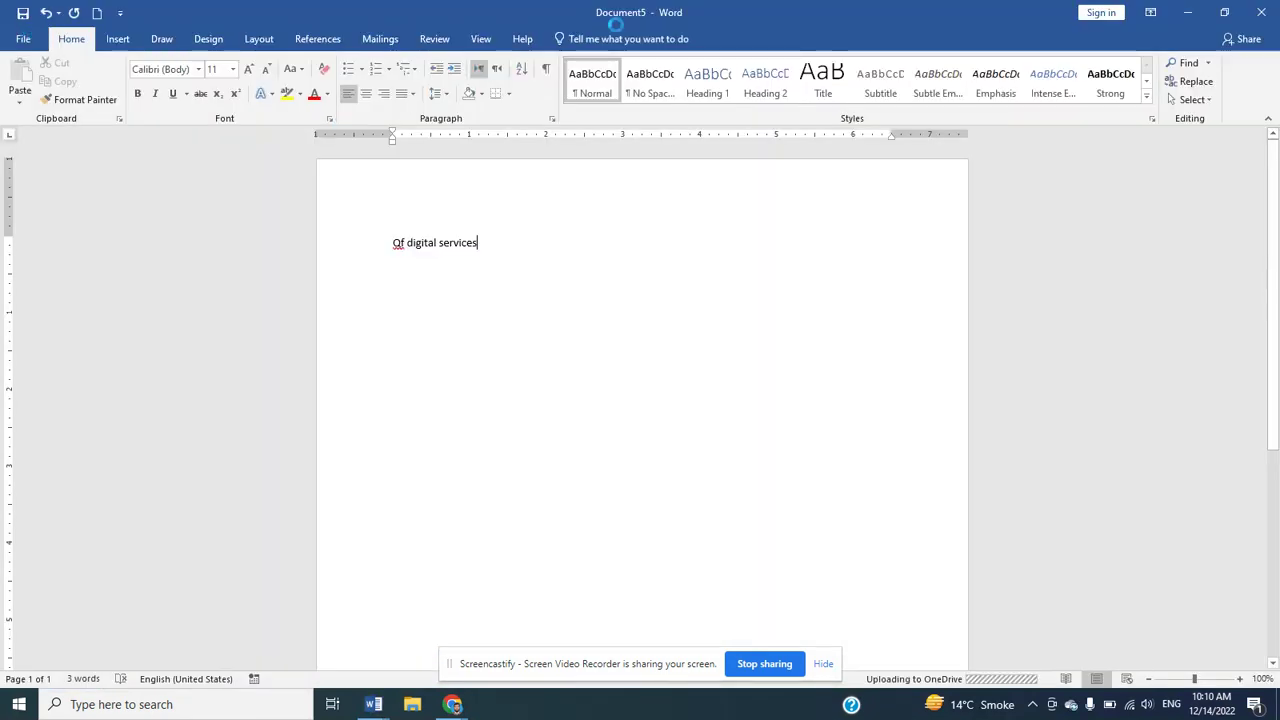
pyautogui.click(23, 38)
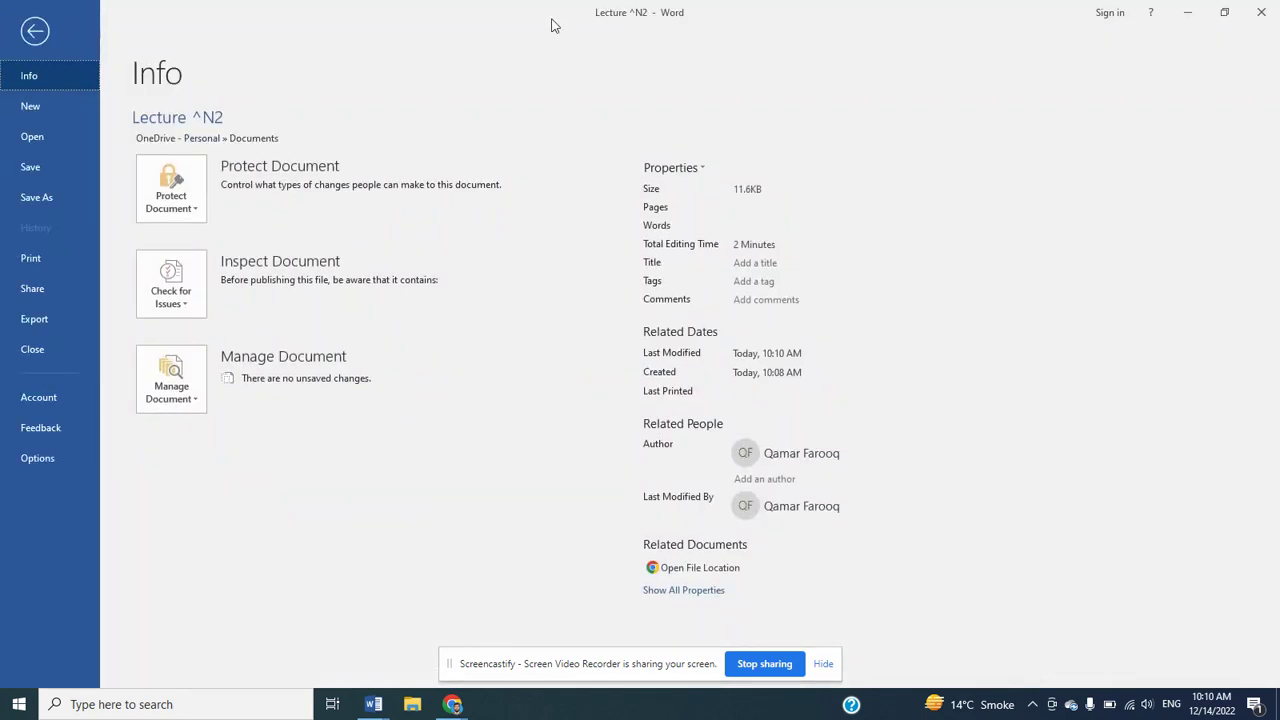
pyautogui.click(57, 31)
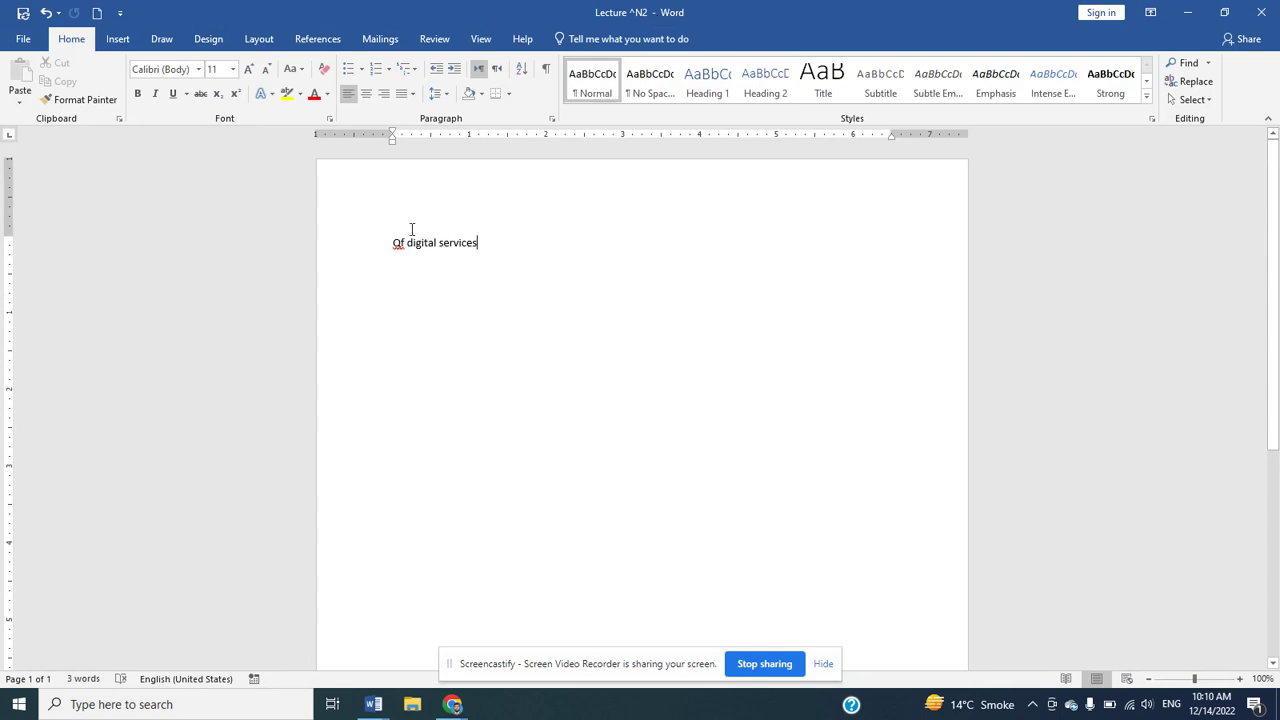
pyautogui.click(23, 38)
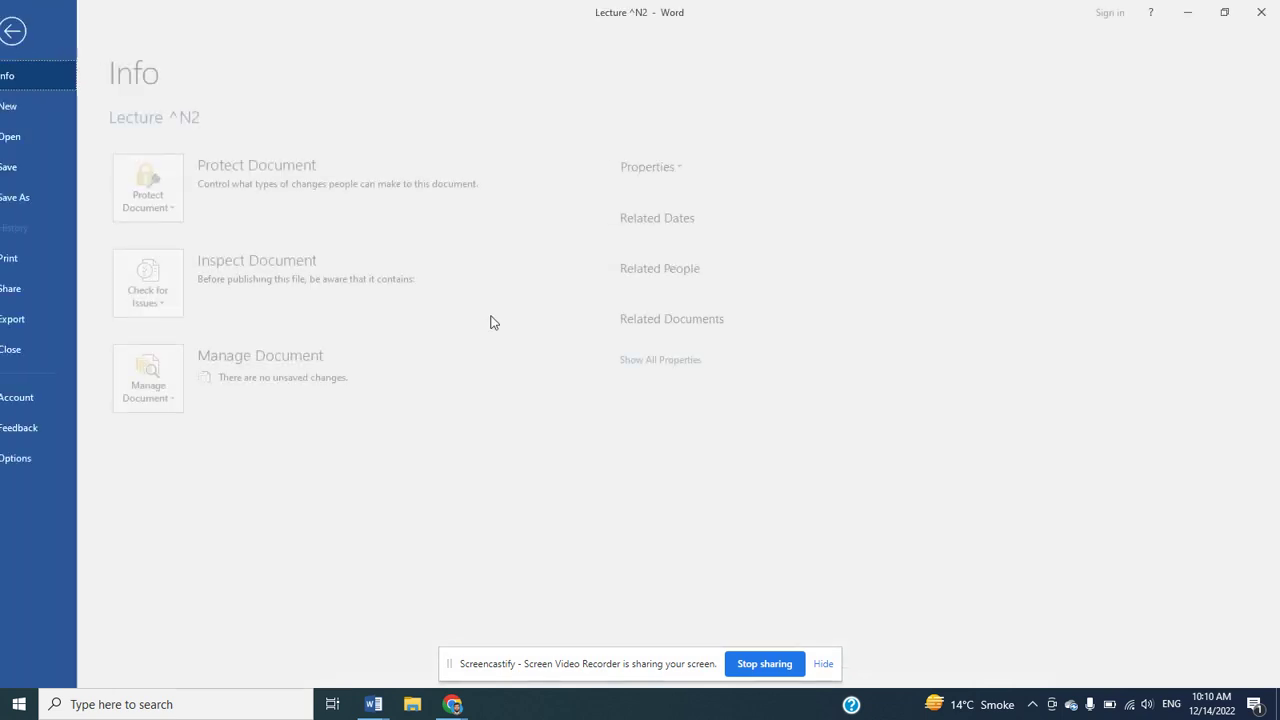
pyautogui.click(45, 30)
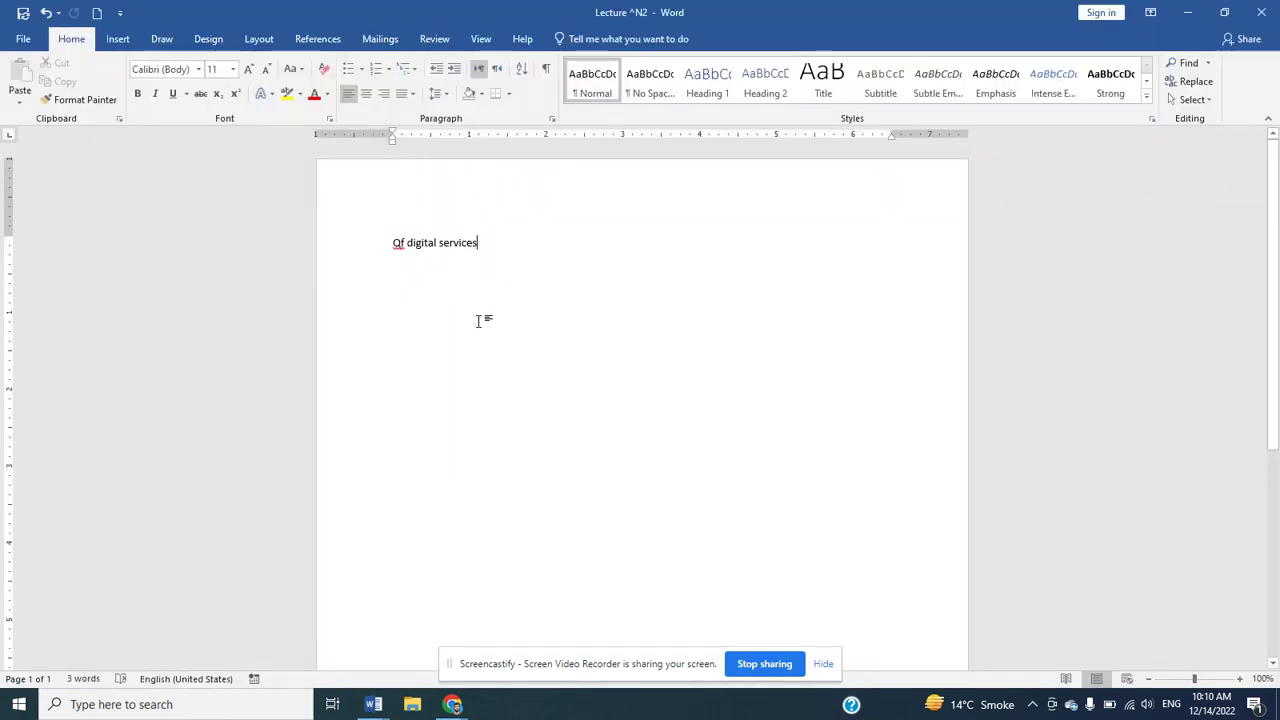
pyautogui.hotkey('ctrl', 's')
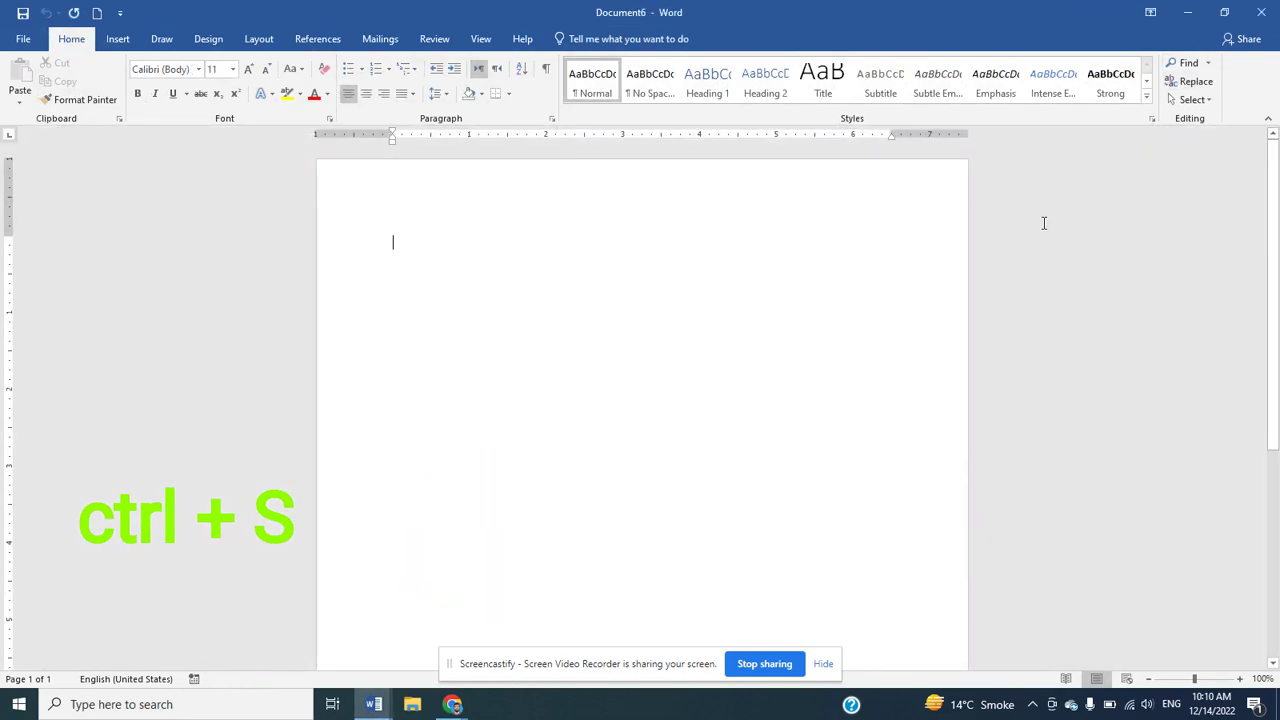
pyautogui.hotkey('ctrl', 's')
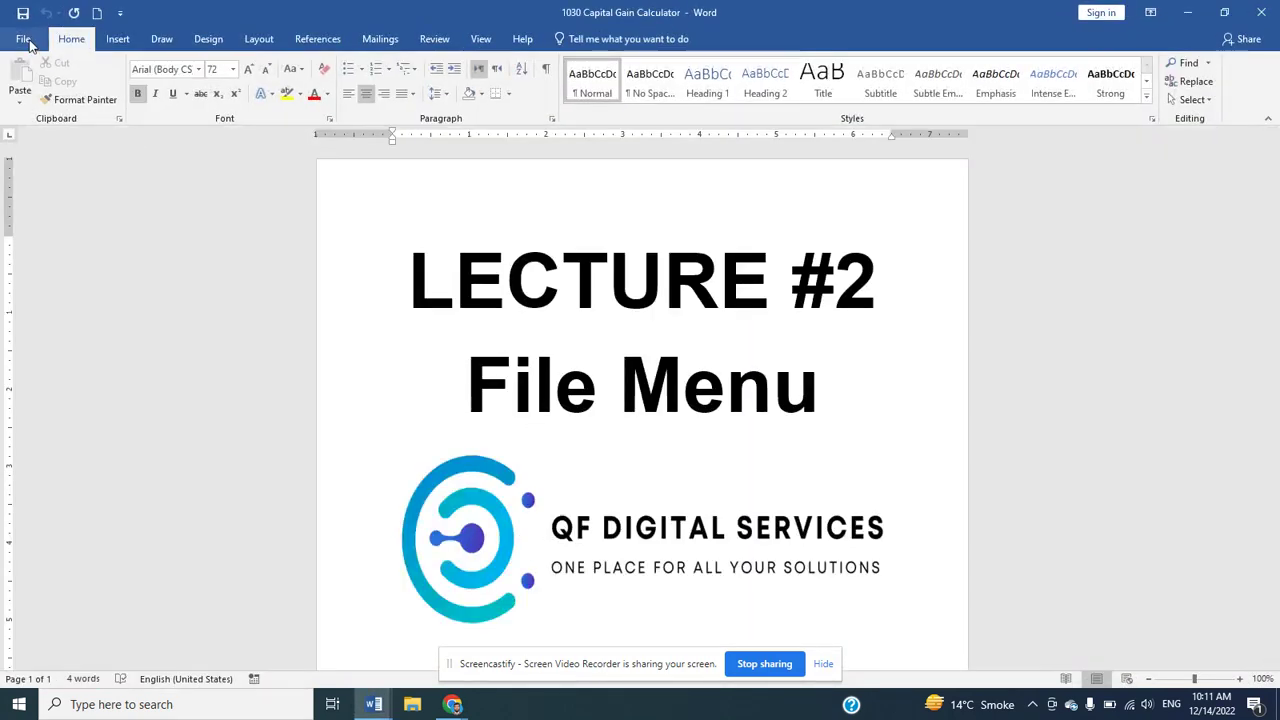
# Save the LECTURE #2 document as 'save sample' on the HP_TOOLS (D:) drive
pyautogui.click(28, 40)
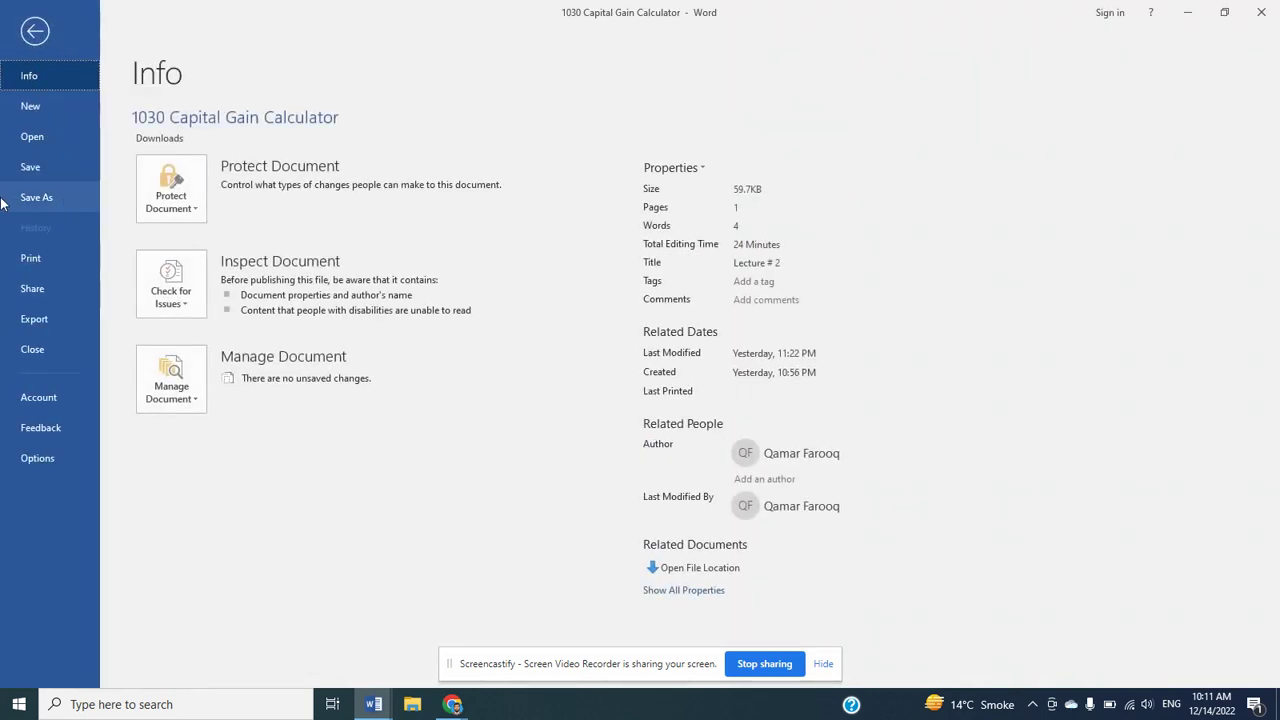
pyautogui.click(87, 186)
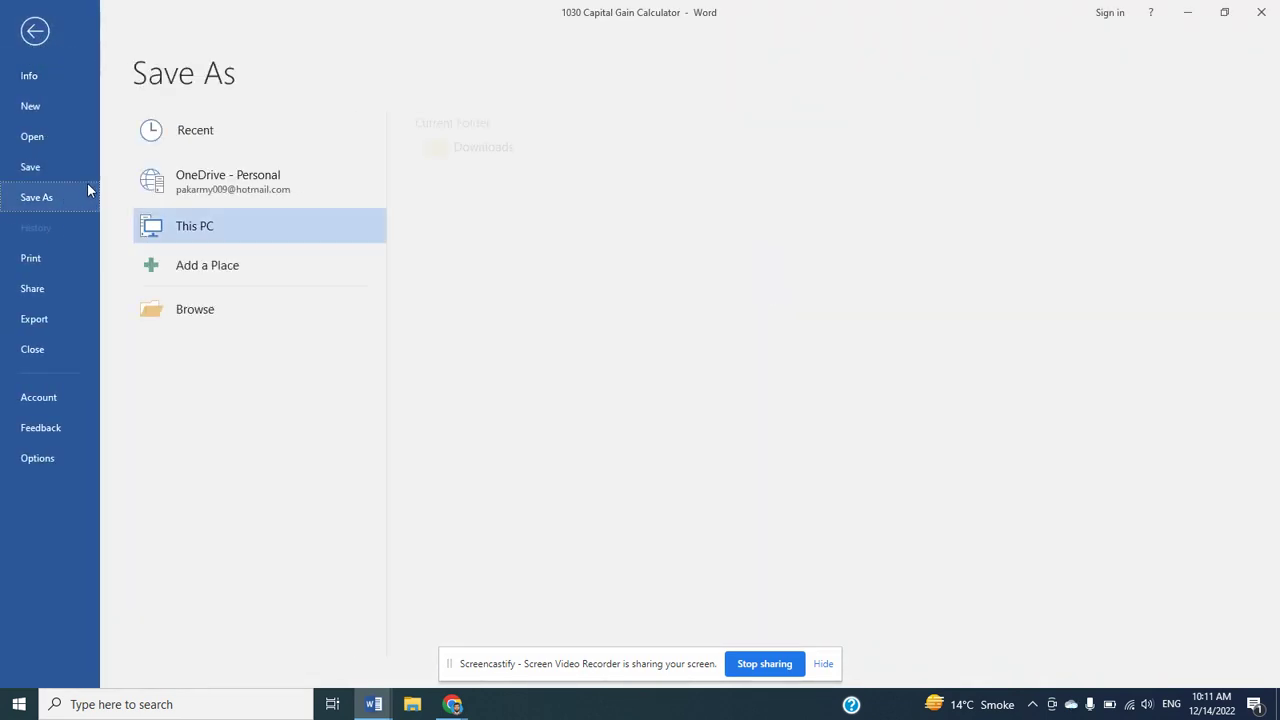
pyautogui.click(484, 152)
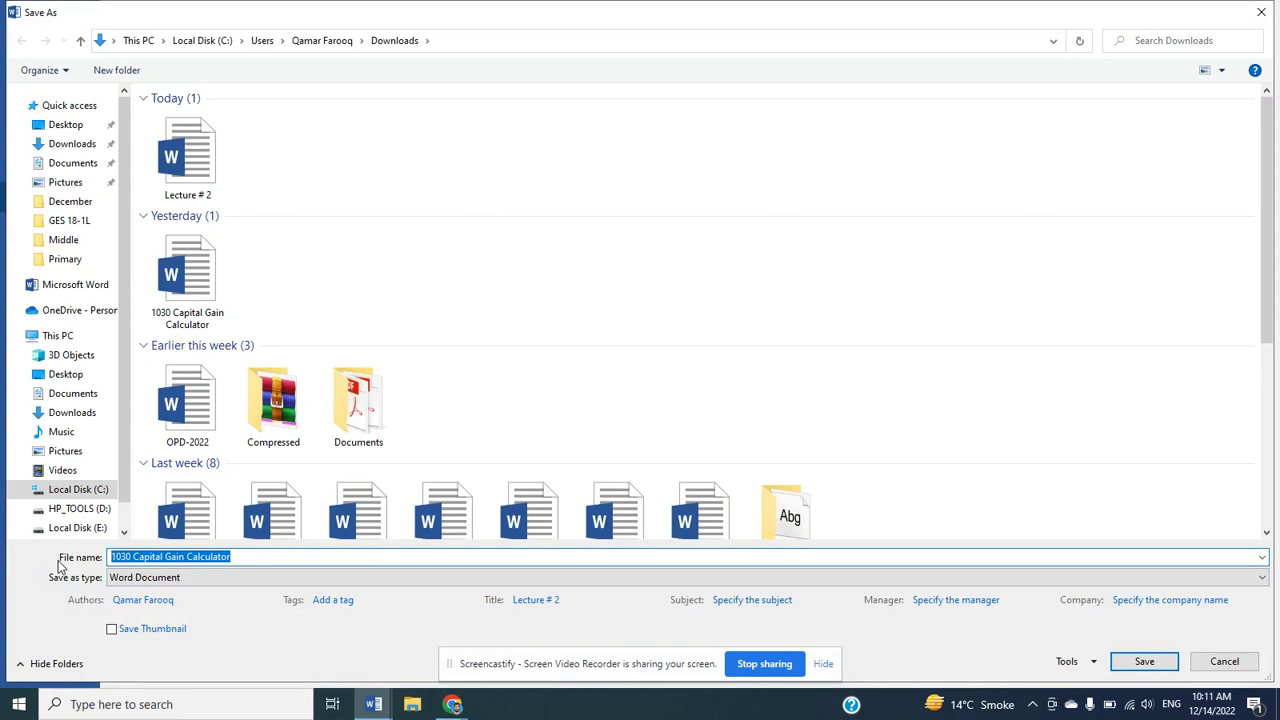
pyautogui.write('sa')
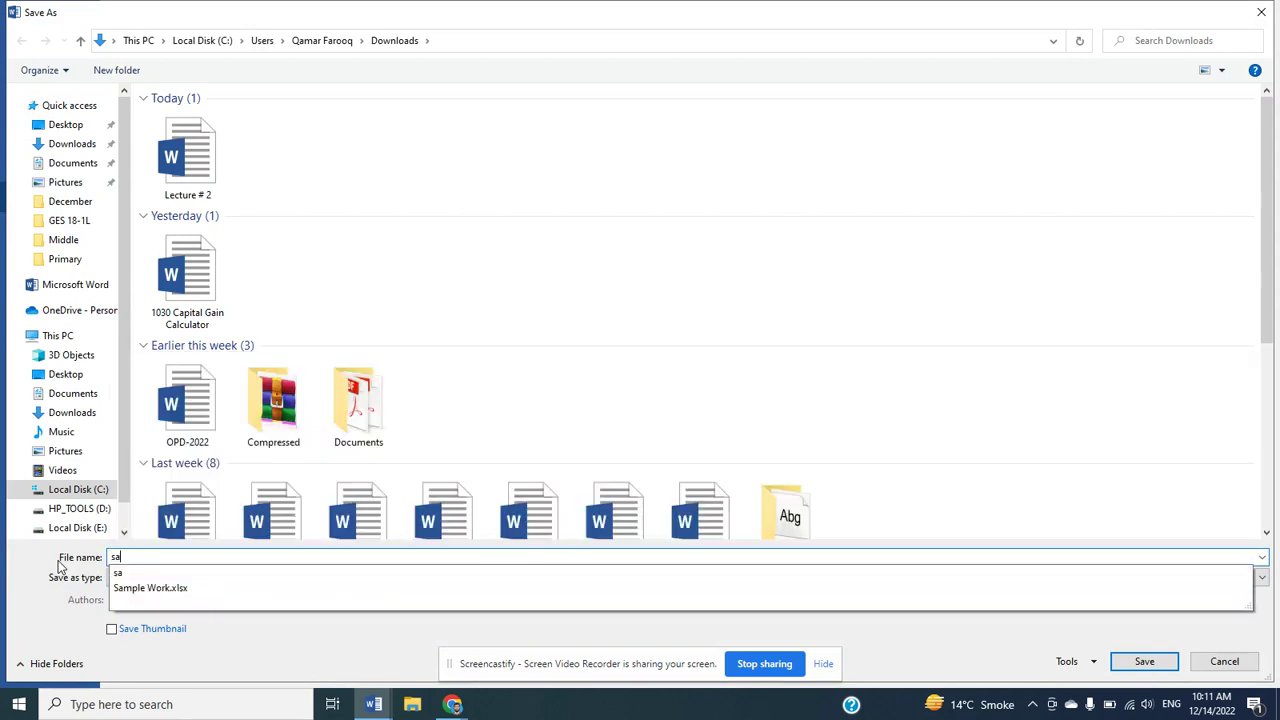
pyautogui.write('ve sample')
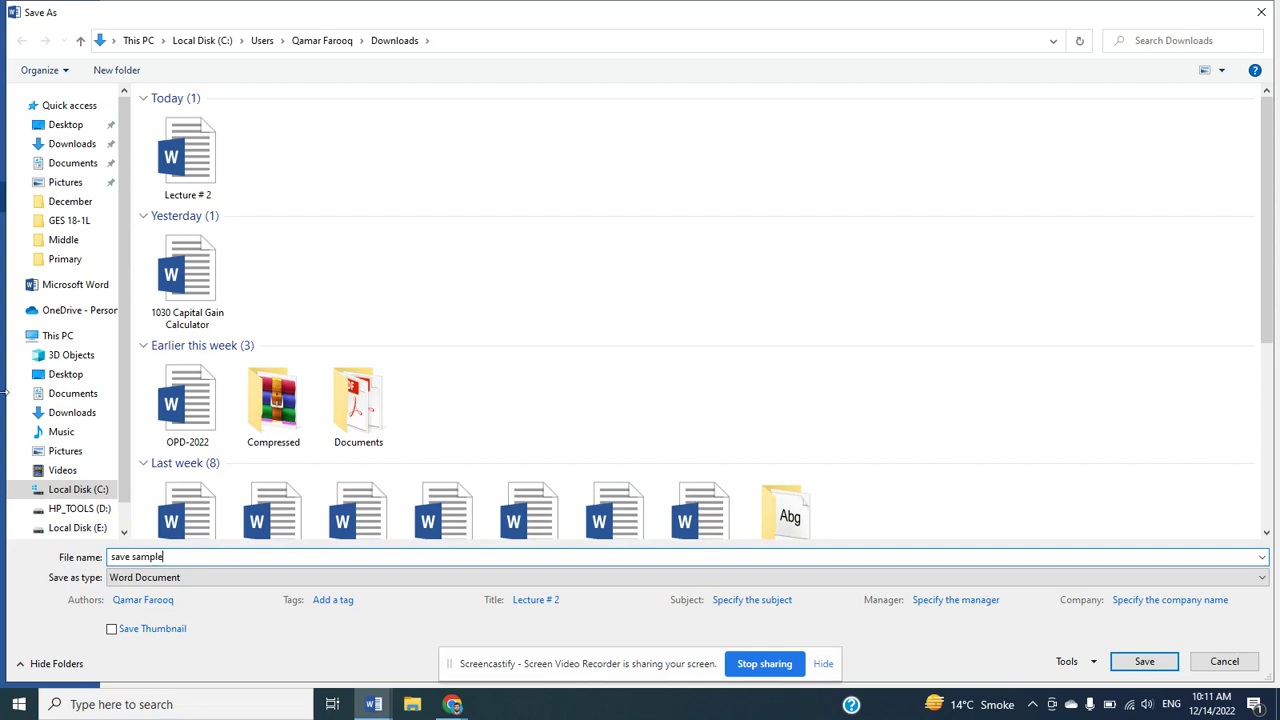
pyautogui.click(84, 414)
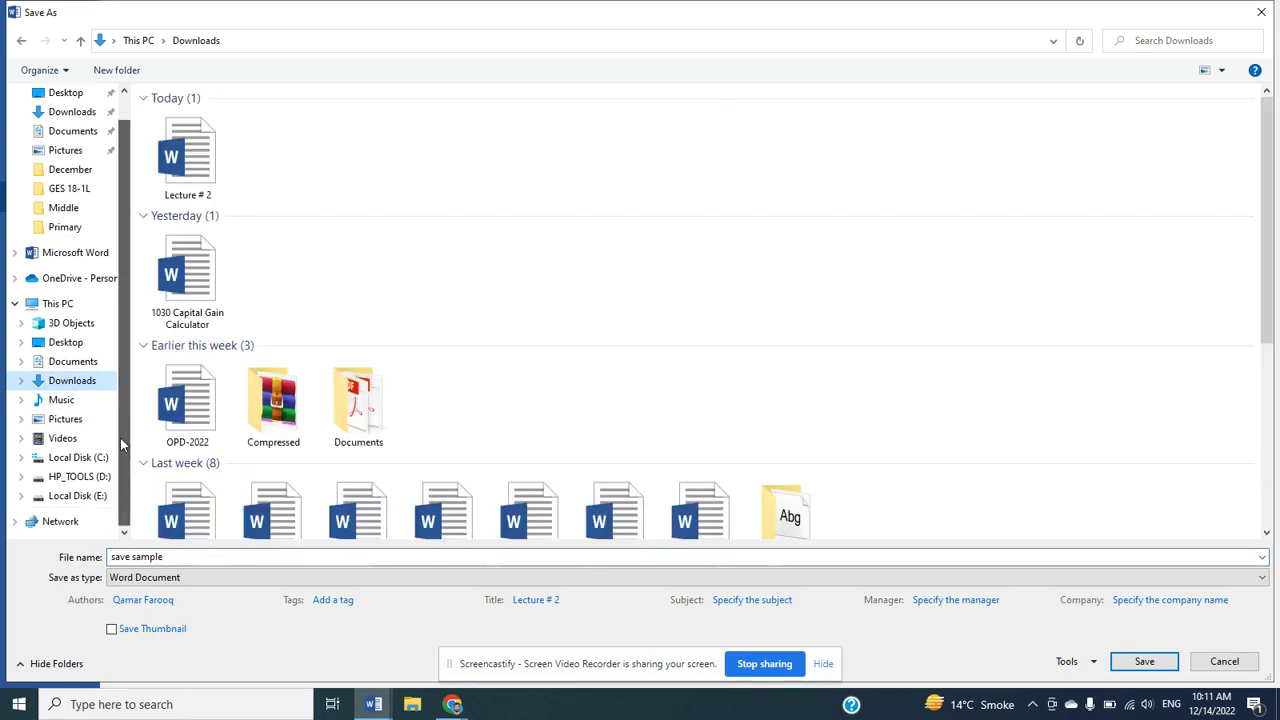
pyautogui.click(62, 496)
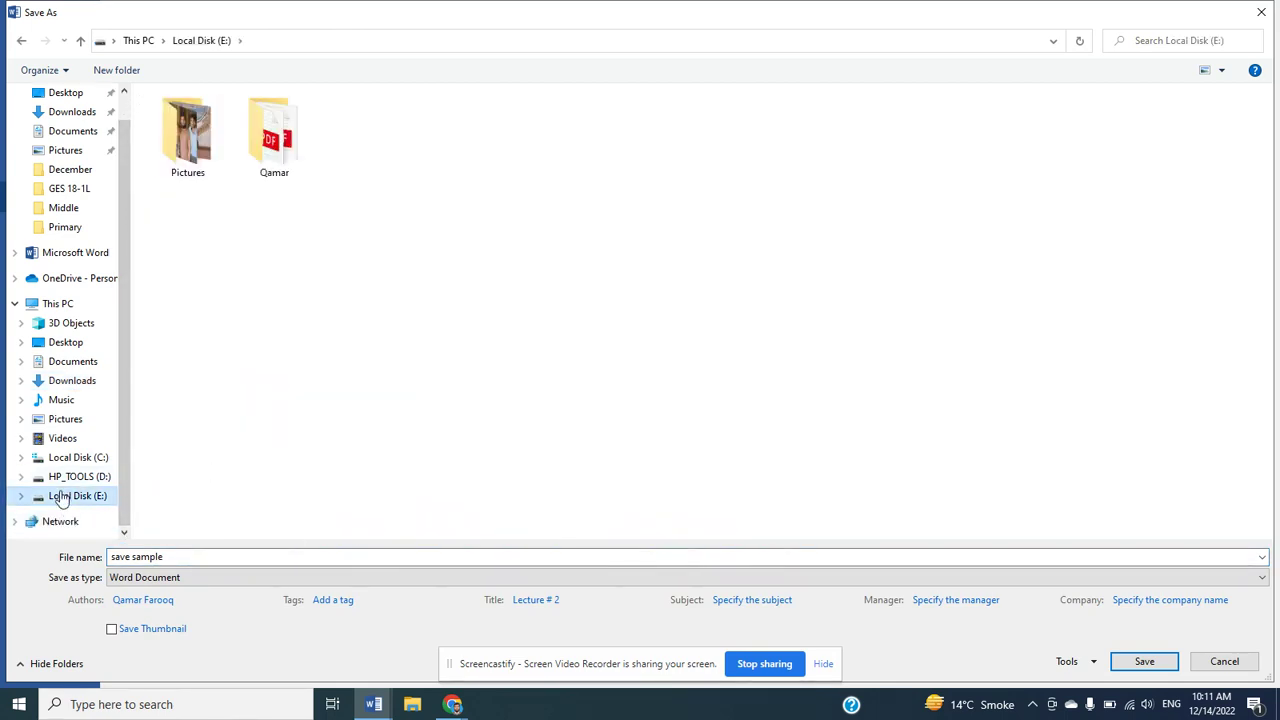
pyautogui.click(65, 477)
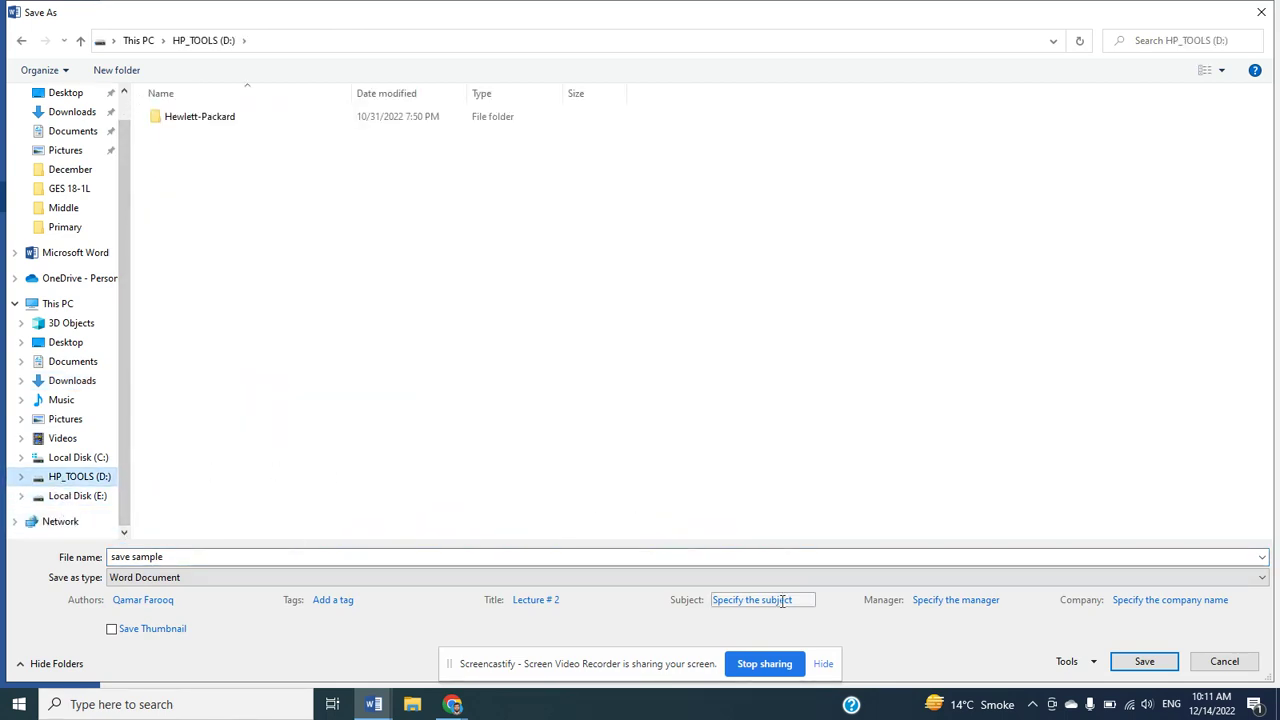
pyautogui.click(1122, 666)
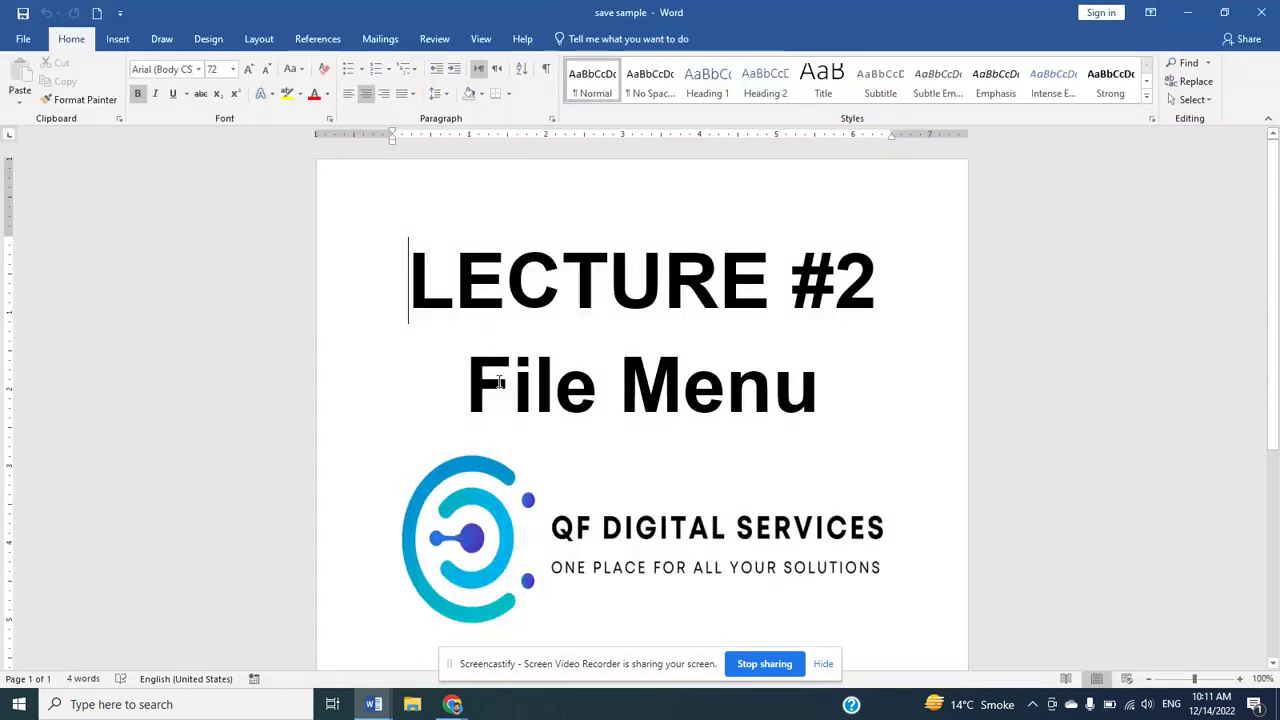
# Open the Print page and keep printing all pages one-sided
pyautogui.click(14, 44)
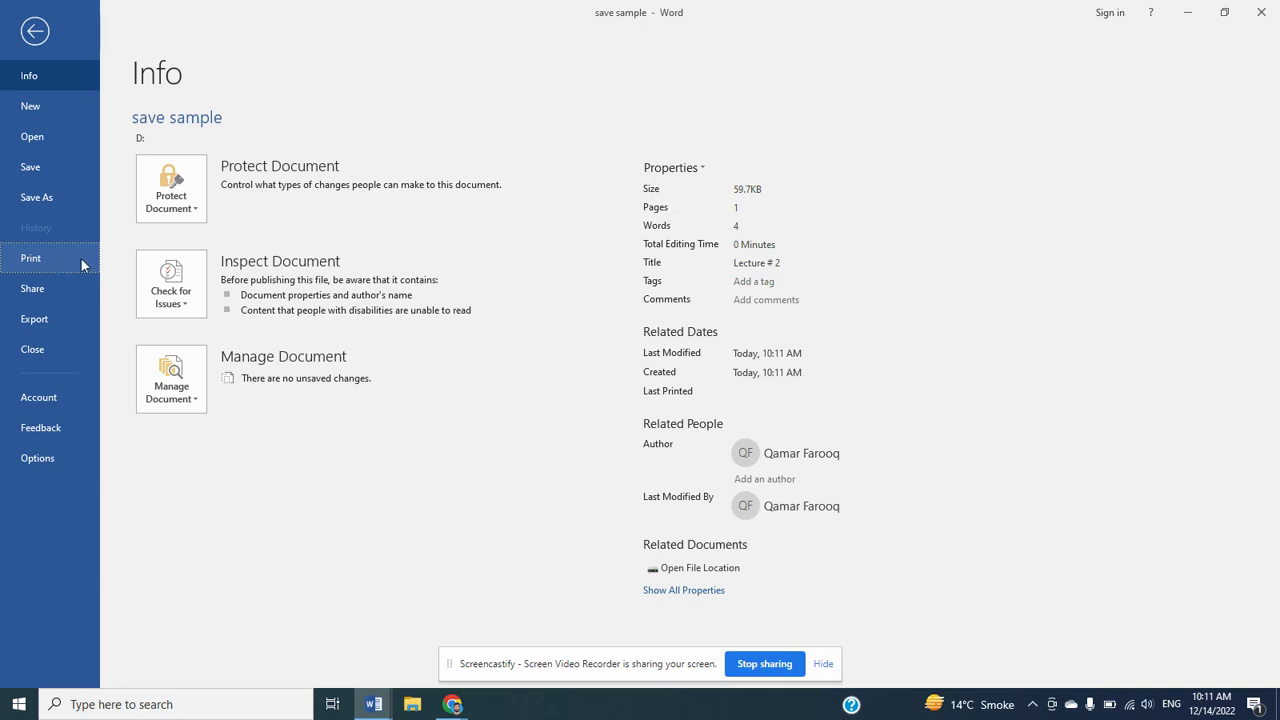
pyautogui.click(83, 263)
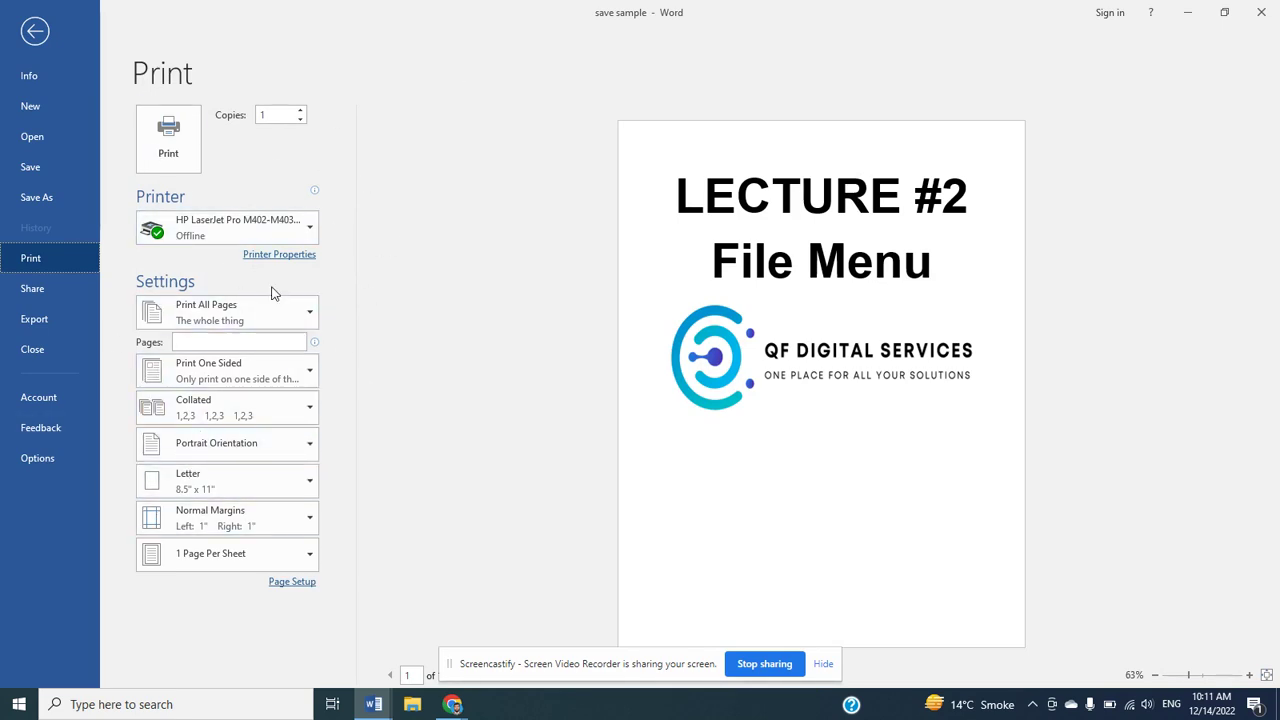
pyautogui.click(309, 316)
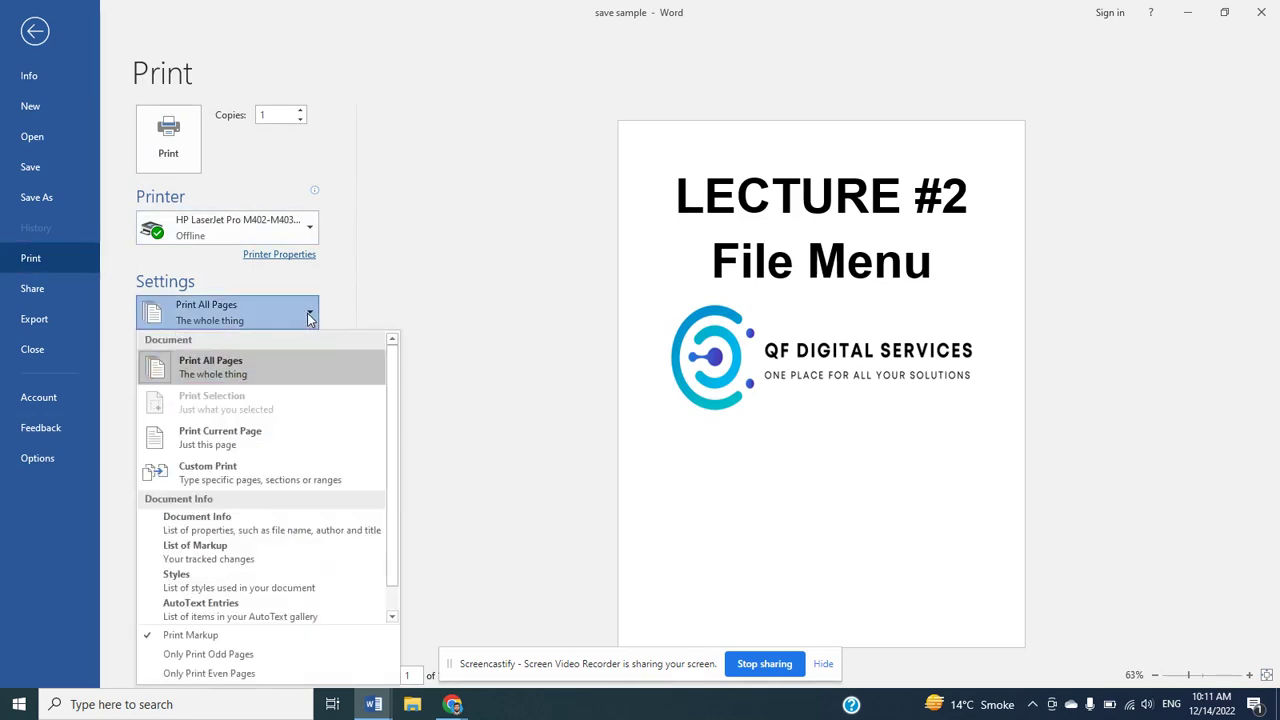
pyautogui.click(405, 320)
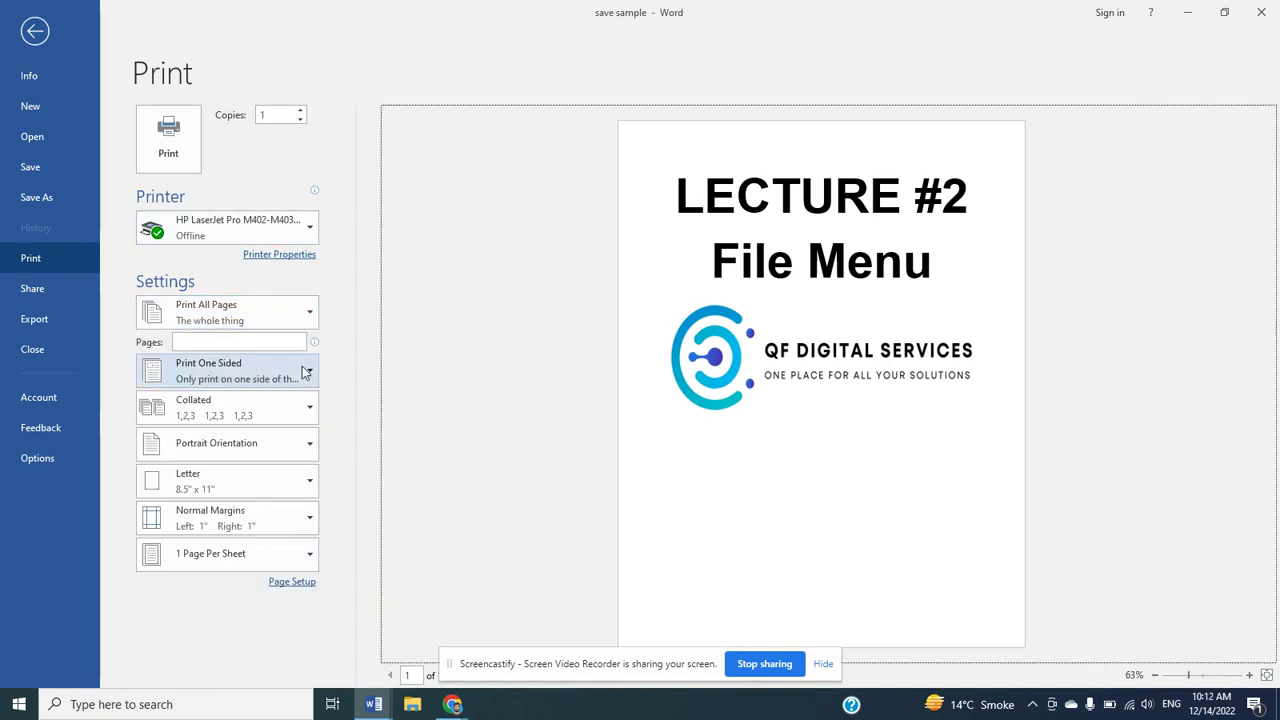
pyautogui.click(305, 372)
pyautogui.click(398, 360)
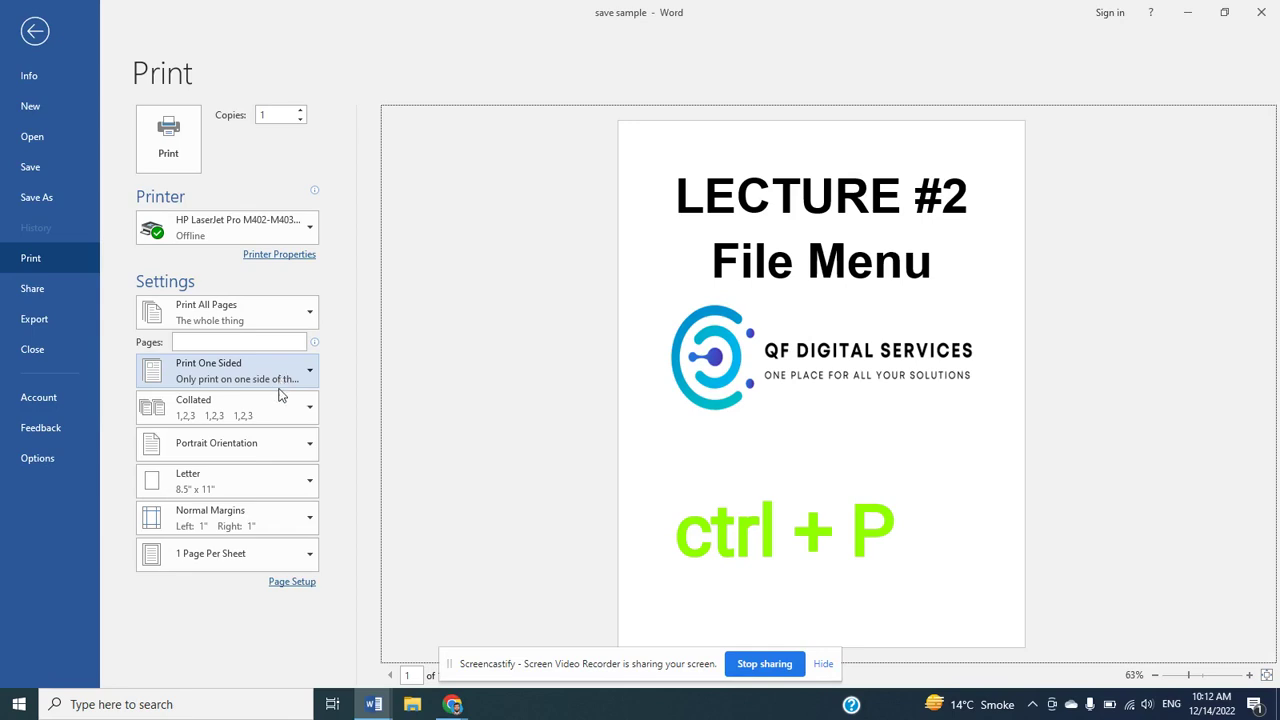
# Set copies to Uncollated and orientation to Landscape, keeping Letter paper and 1 page per sheet
pyautogui.click(283, 403)
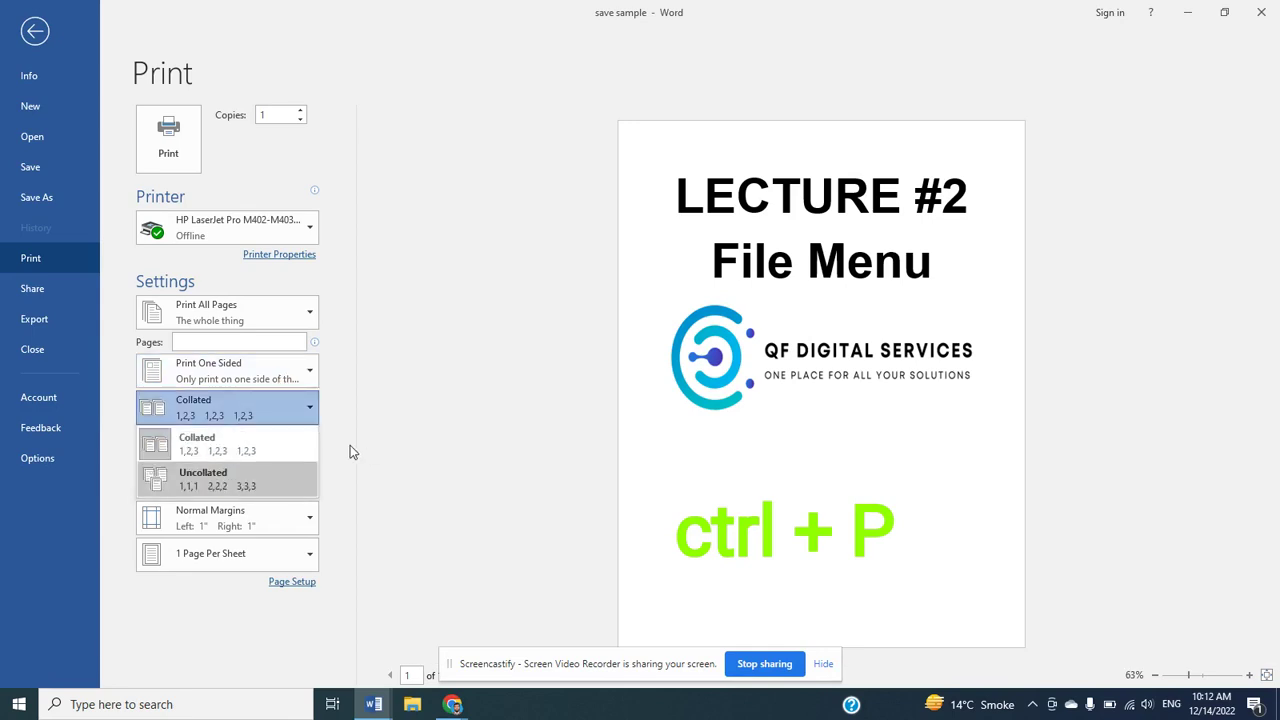
pyautogui.click(200, 480)
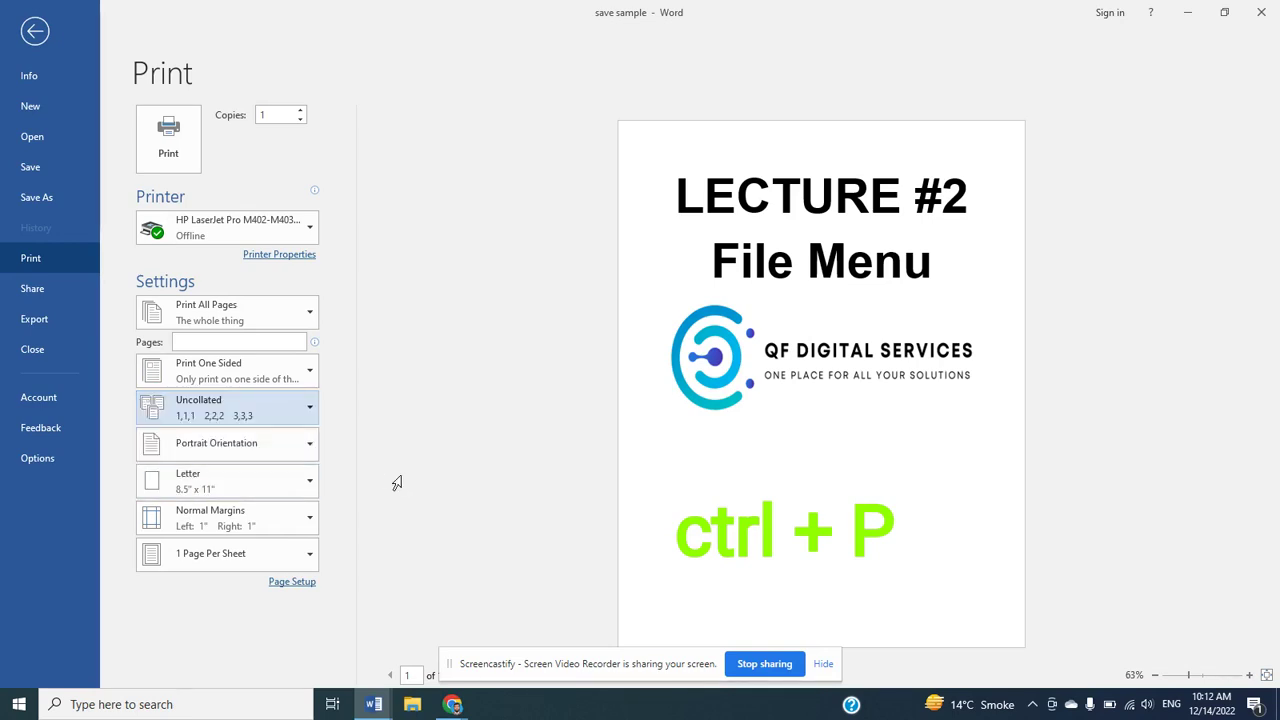
pyautogui.click(285, 463)
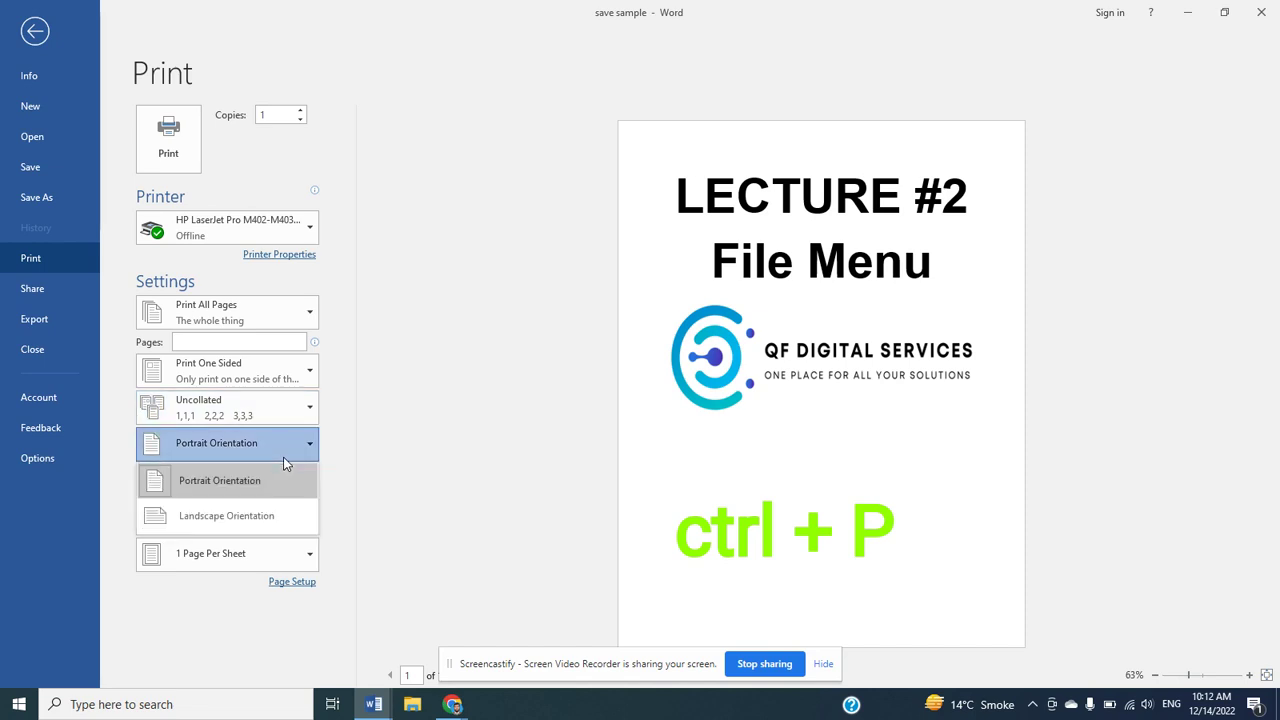
pyautogui.click(252, 516)
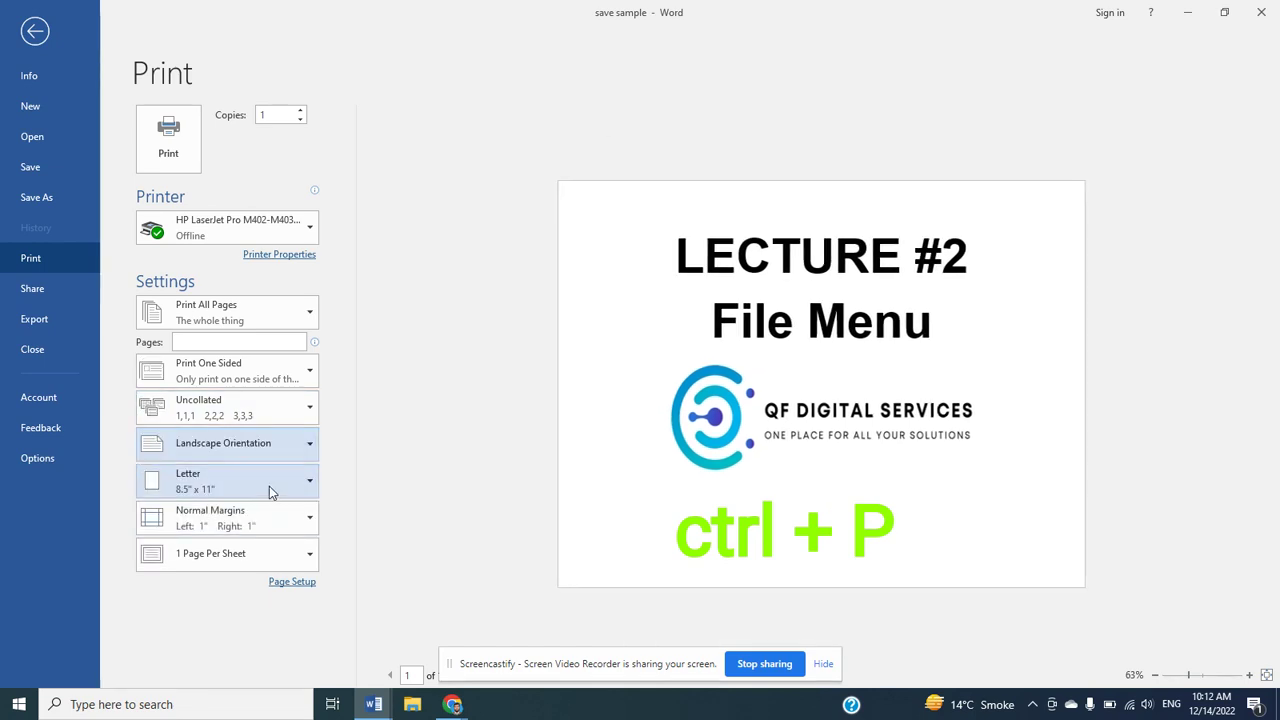
pyautogui.click(269, 486)
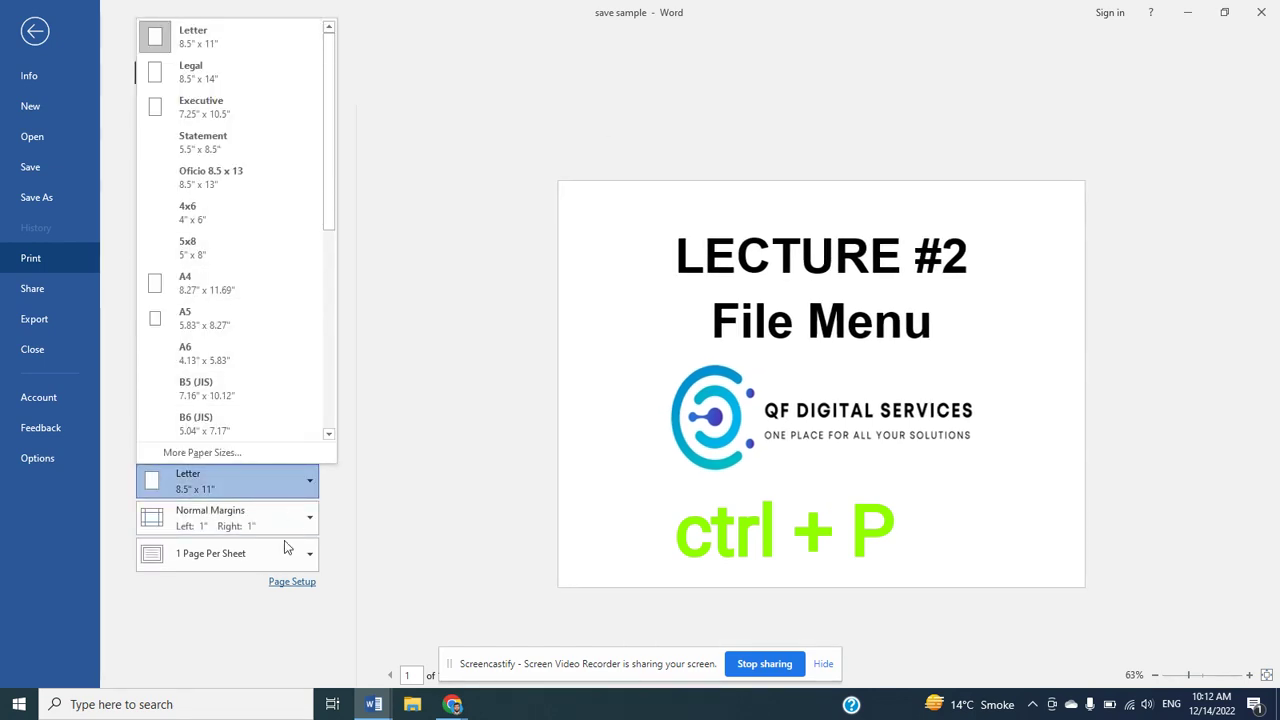
pyautogui.click(234, 554)
pyautogui.click(383, 549)
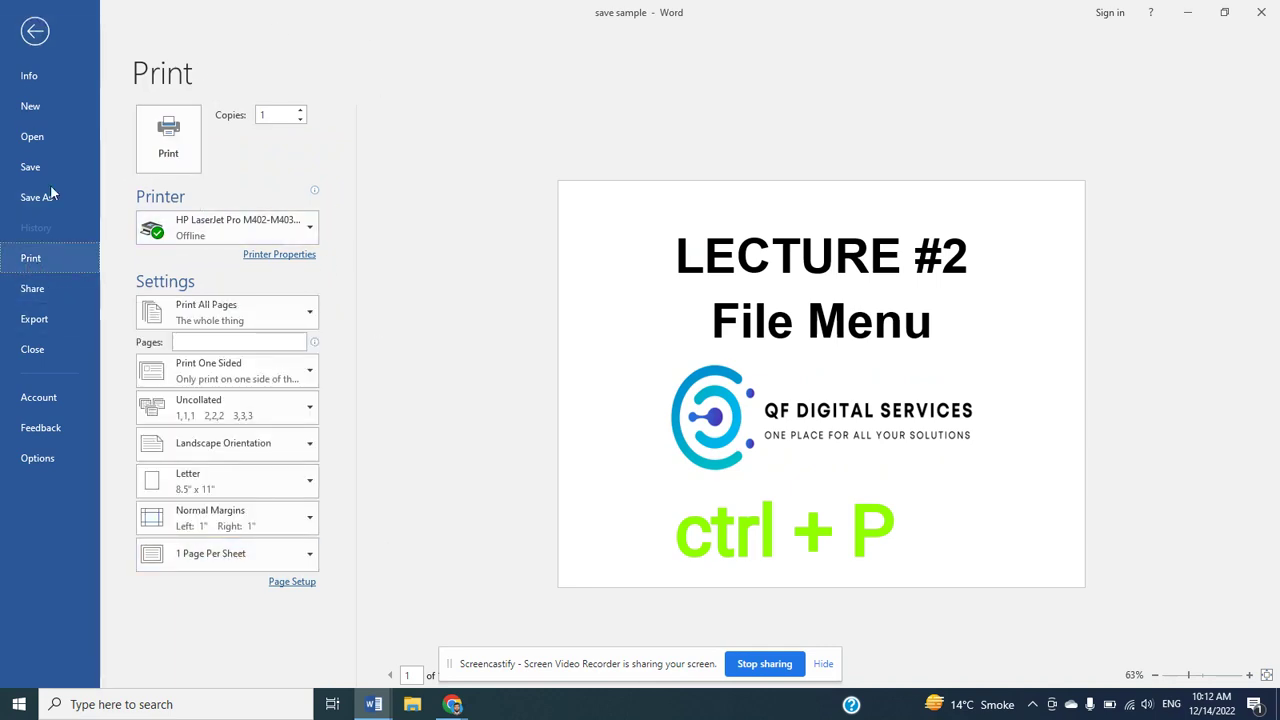
# Print the document, then reopen the Print page with Ctrl+P
pyautogui.click(175, 133)
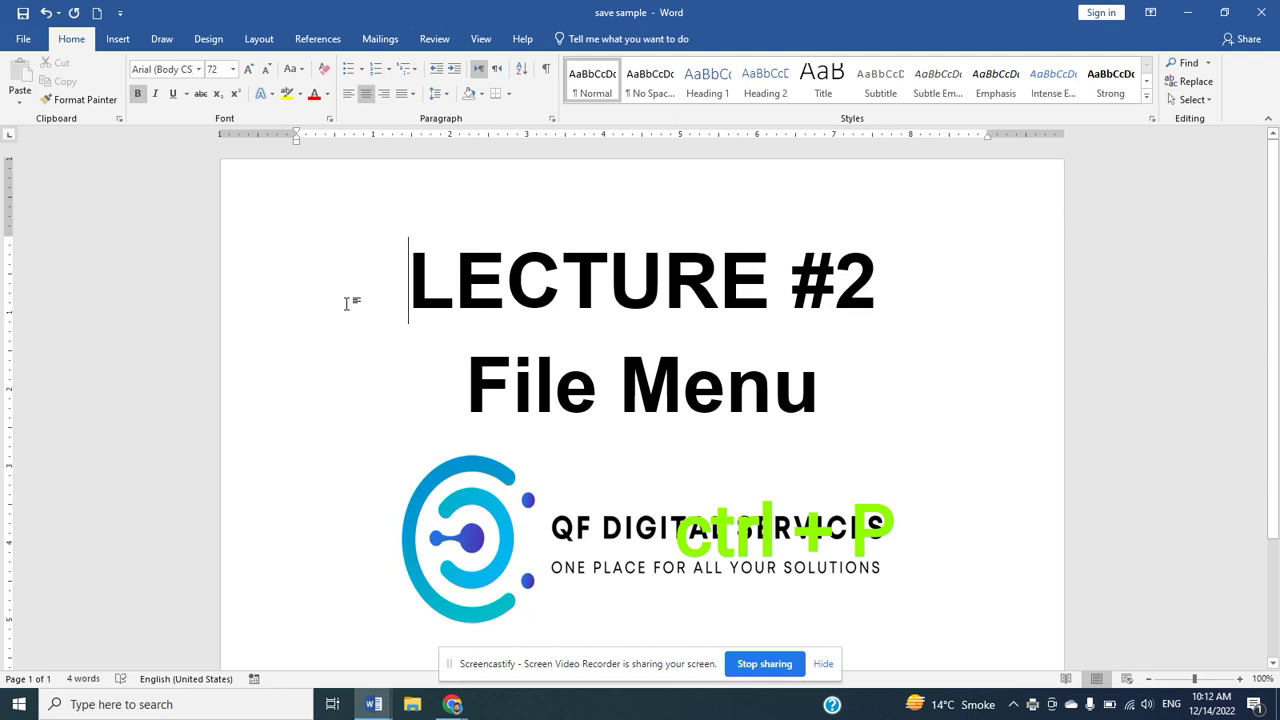
pyautogui.hotkey('ctrl', 'p')
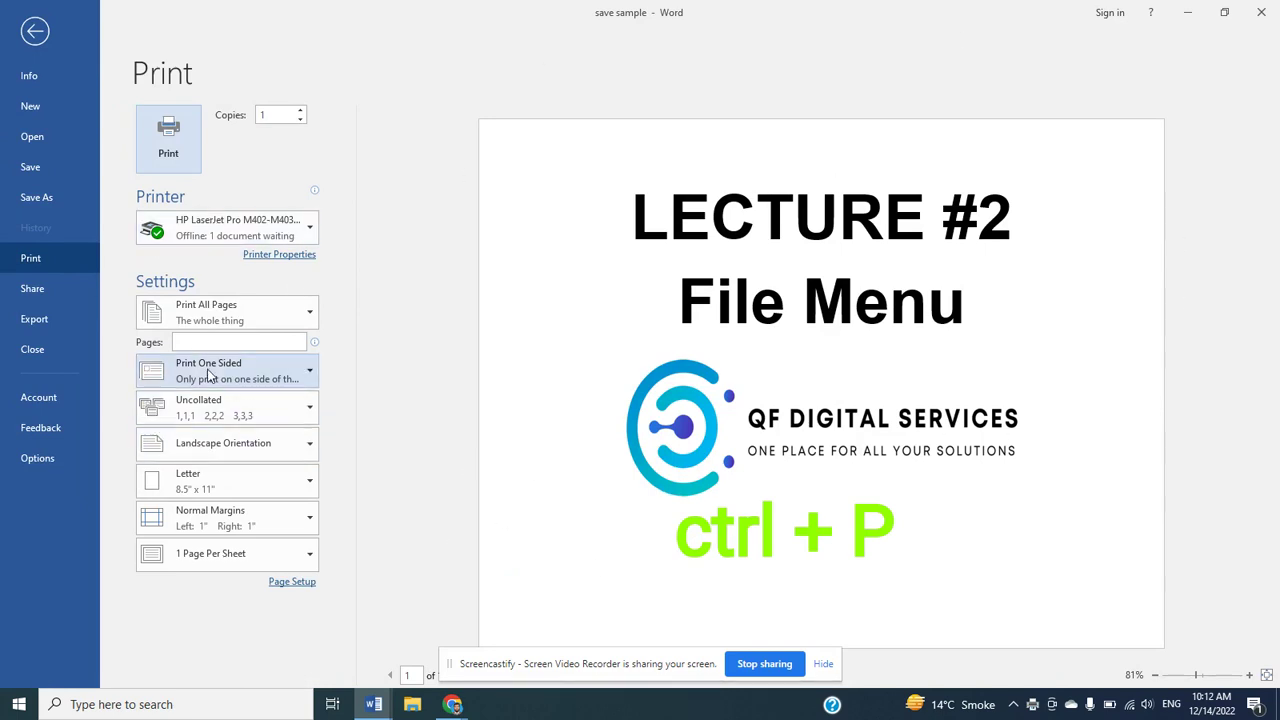
# Go from the Share page to the Export page offering PDF/XPS creation
pyautogui.click(86, 289)
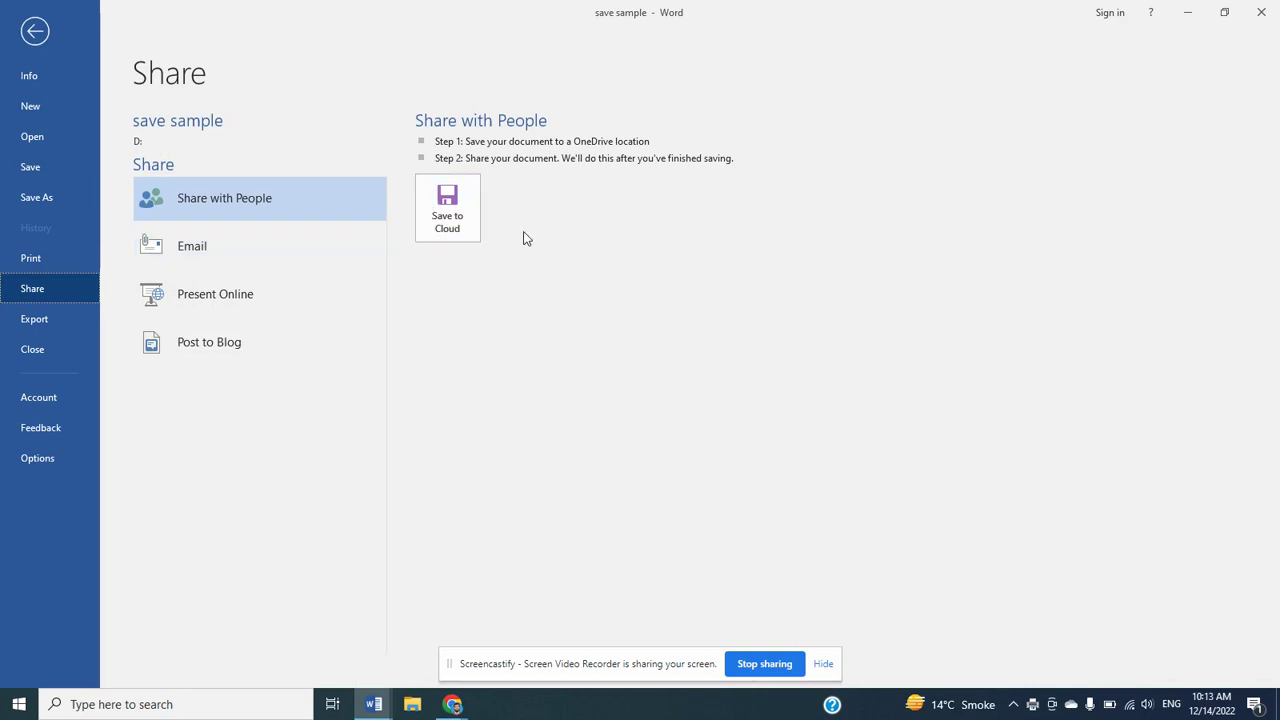
pyautogui.click(47, 321)
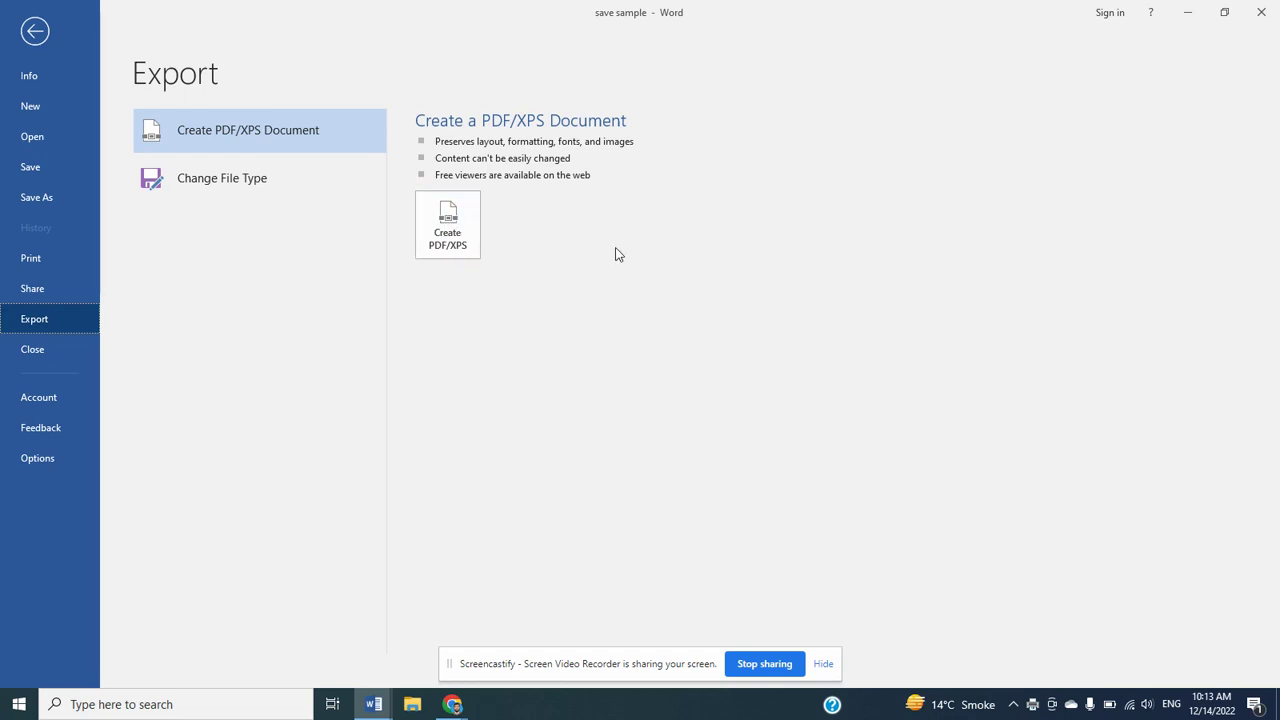
pyautogui.click(42, 350)
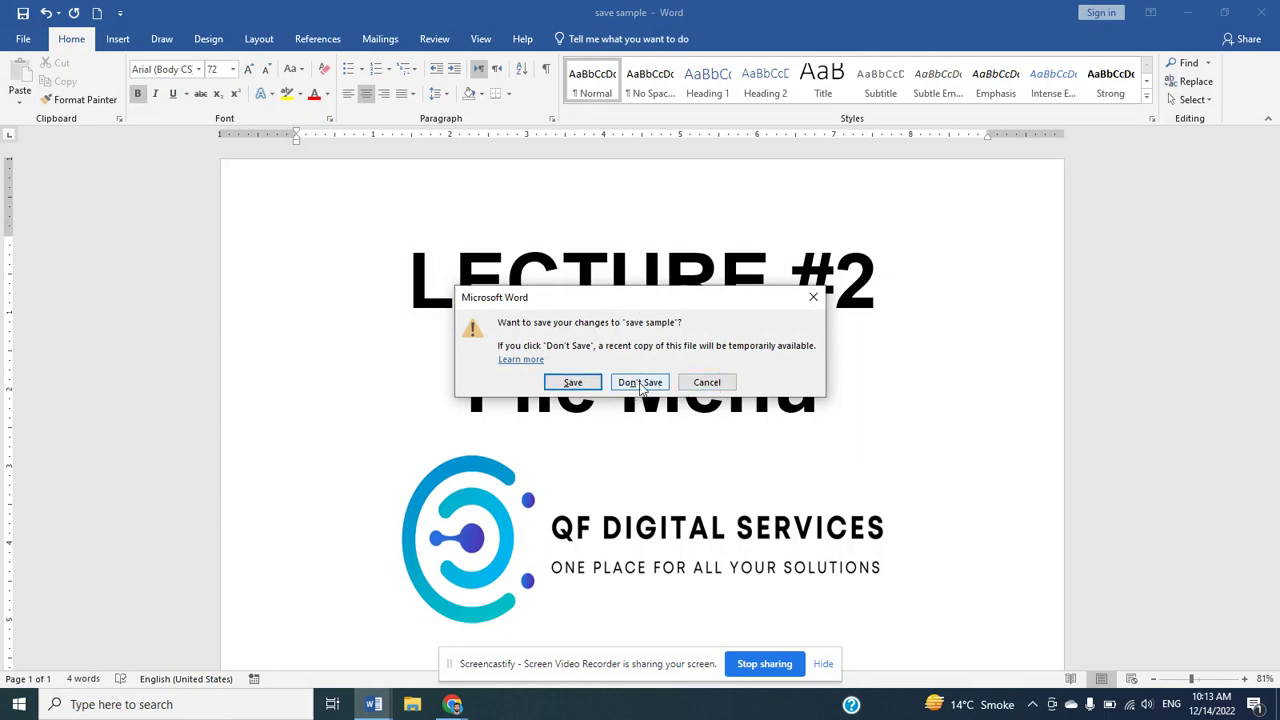
pyautogui.click(729, 386)
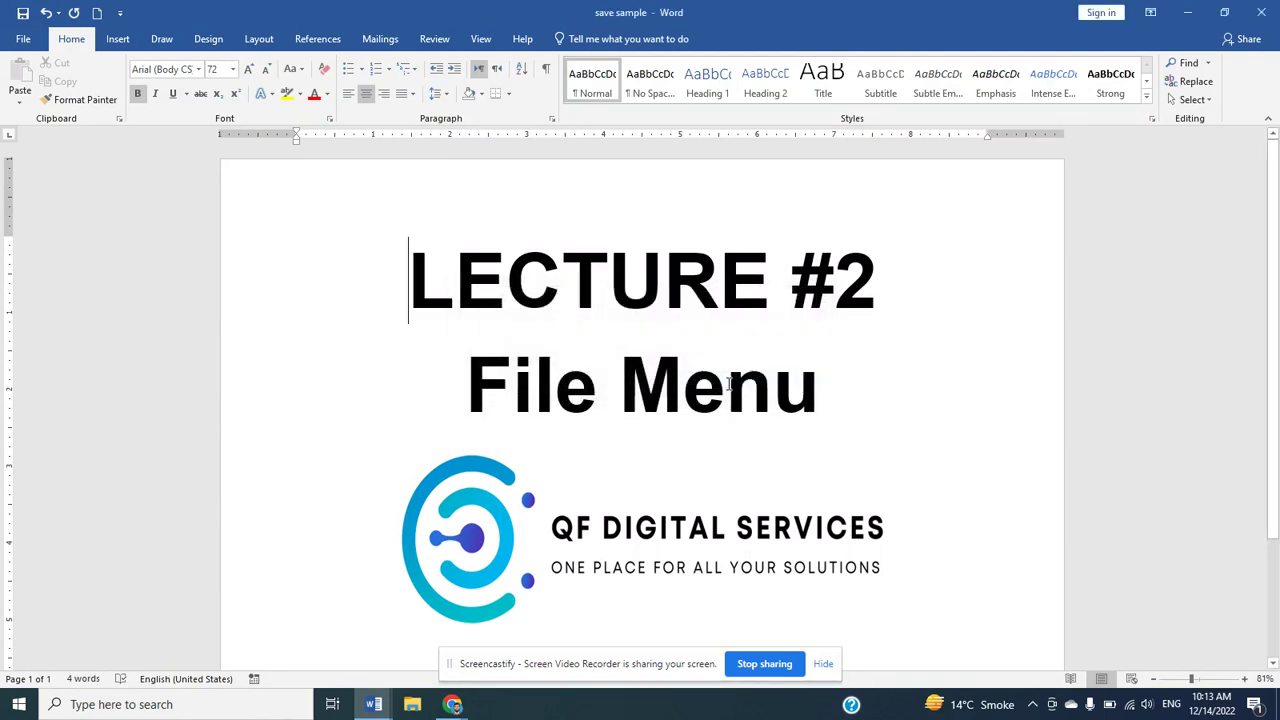
pyautogui.click(23, 39)
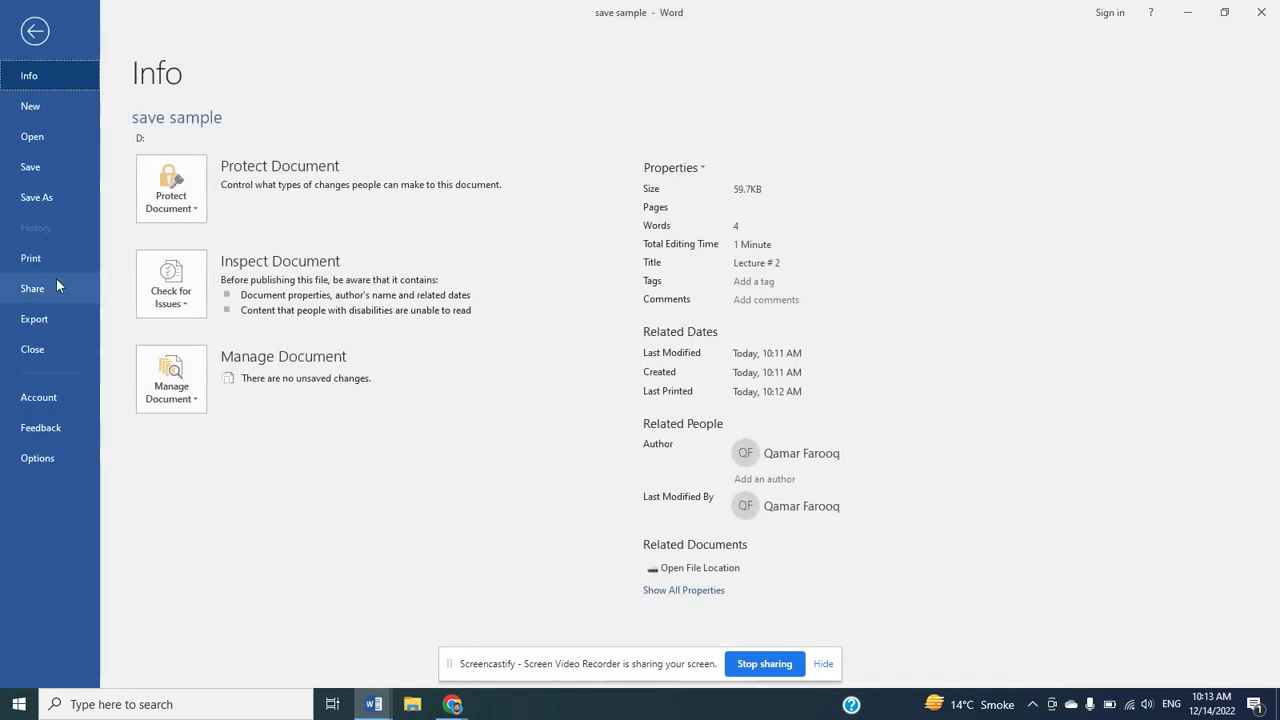
pyautogui.click(49, 345)
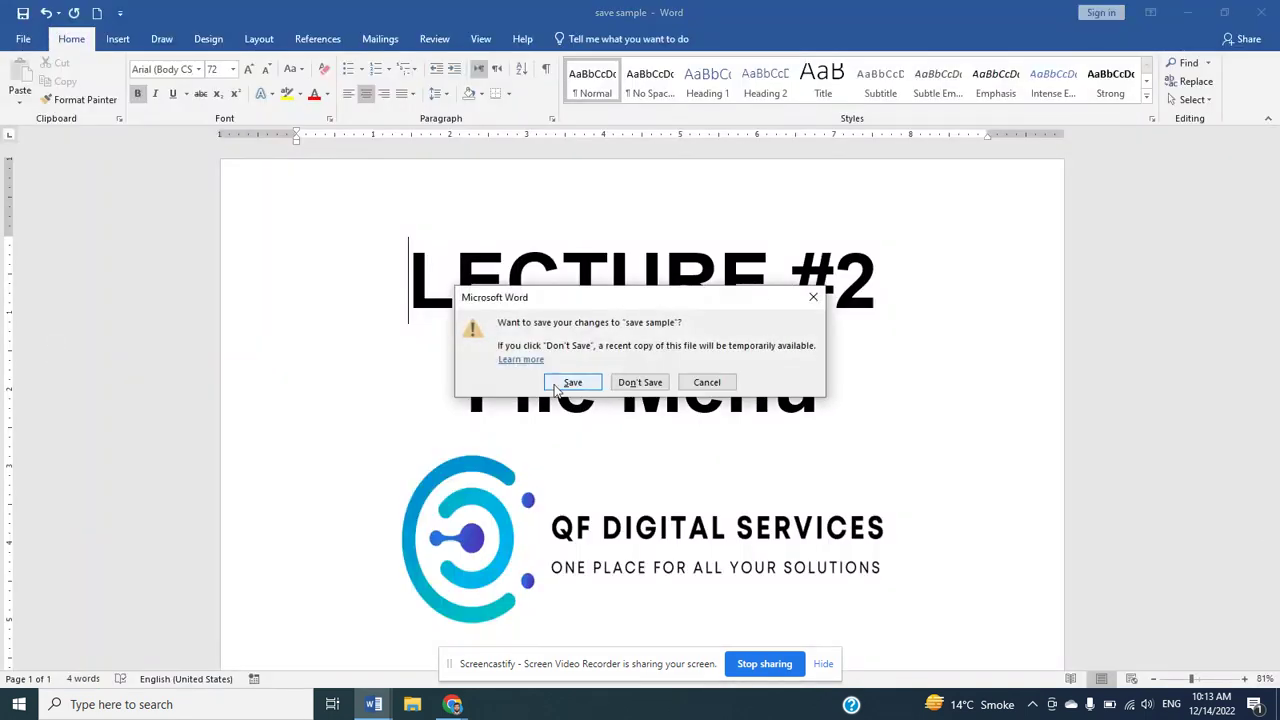
pyautogui.click(577, 386)
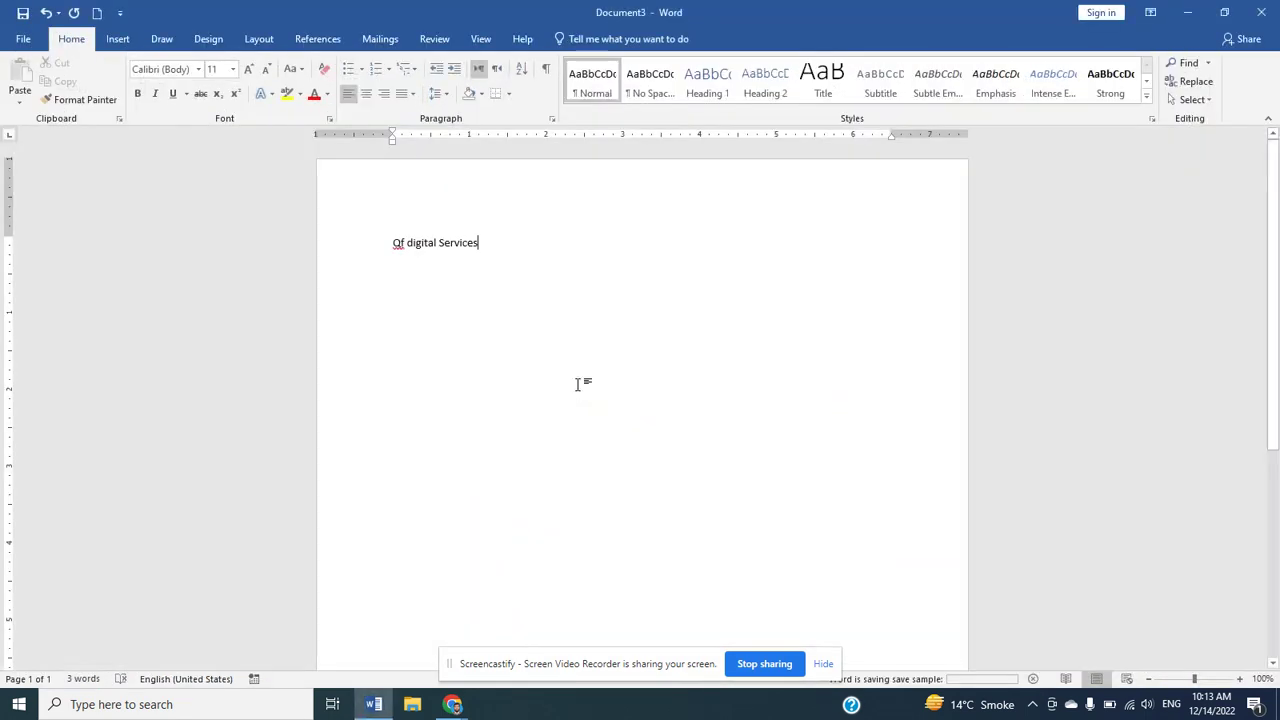
# View the Account and Feedback pages, close the Send a Smile form unsent, and reopen File
pyautogui.click(24, 39)
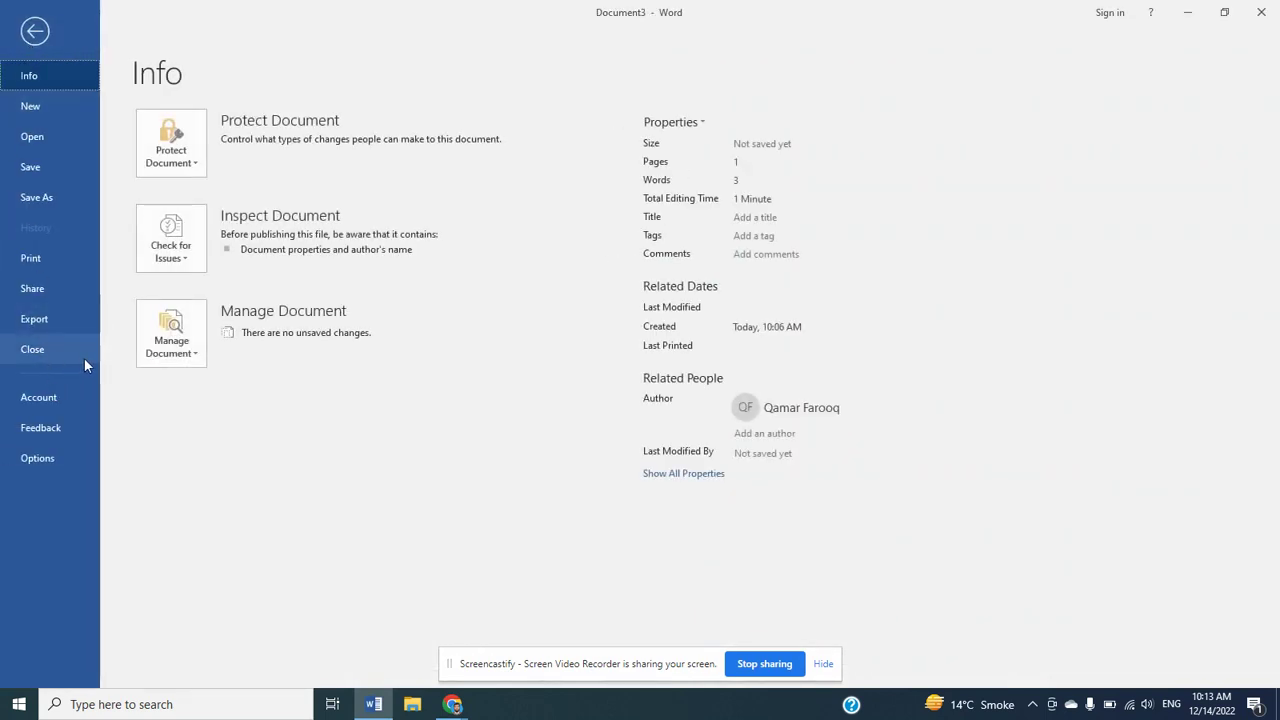
pyautogui.click(42, 399)
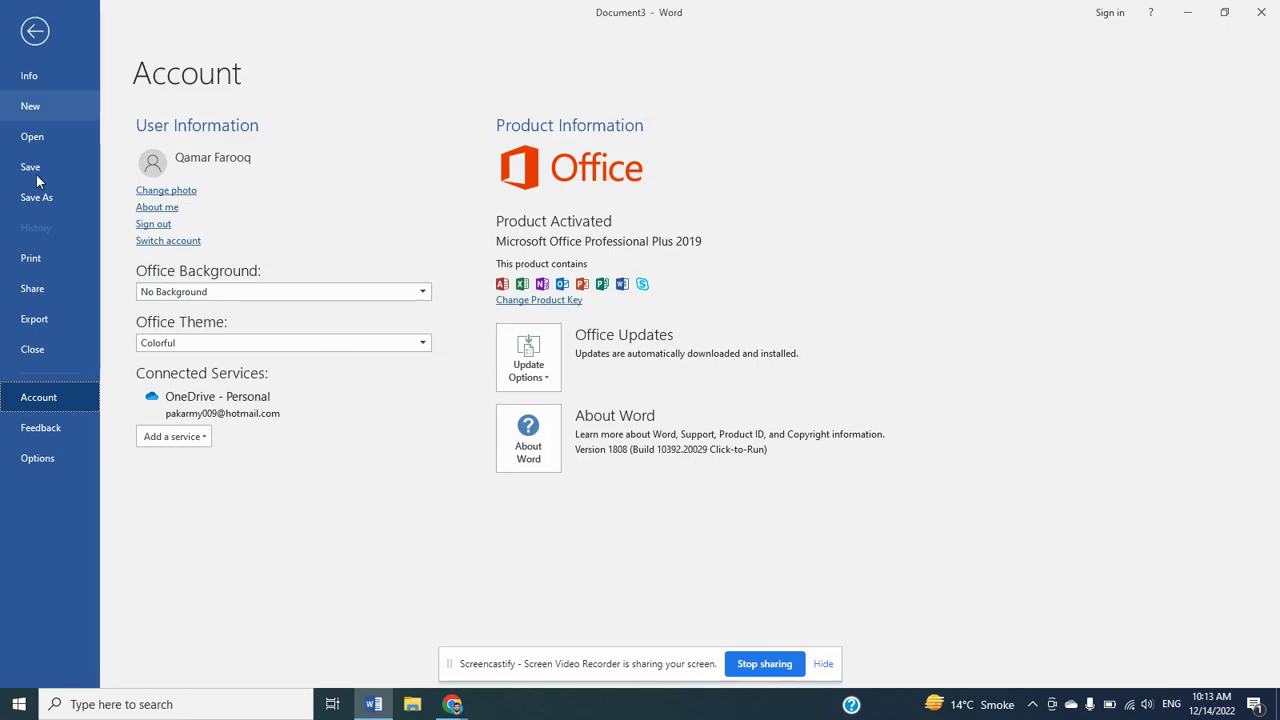
pyautogui.click(54, 438)
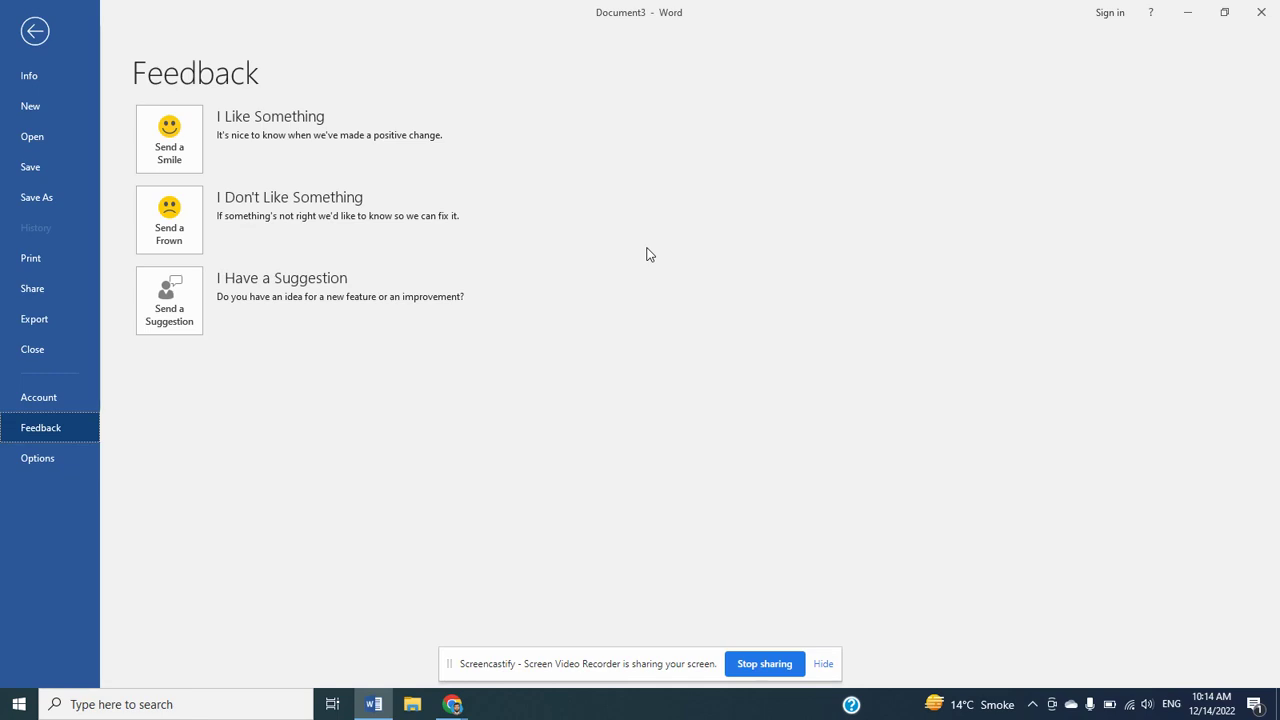
pyautogui.click(183, 139)
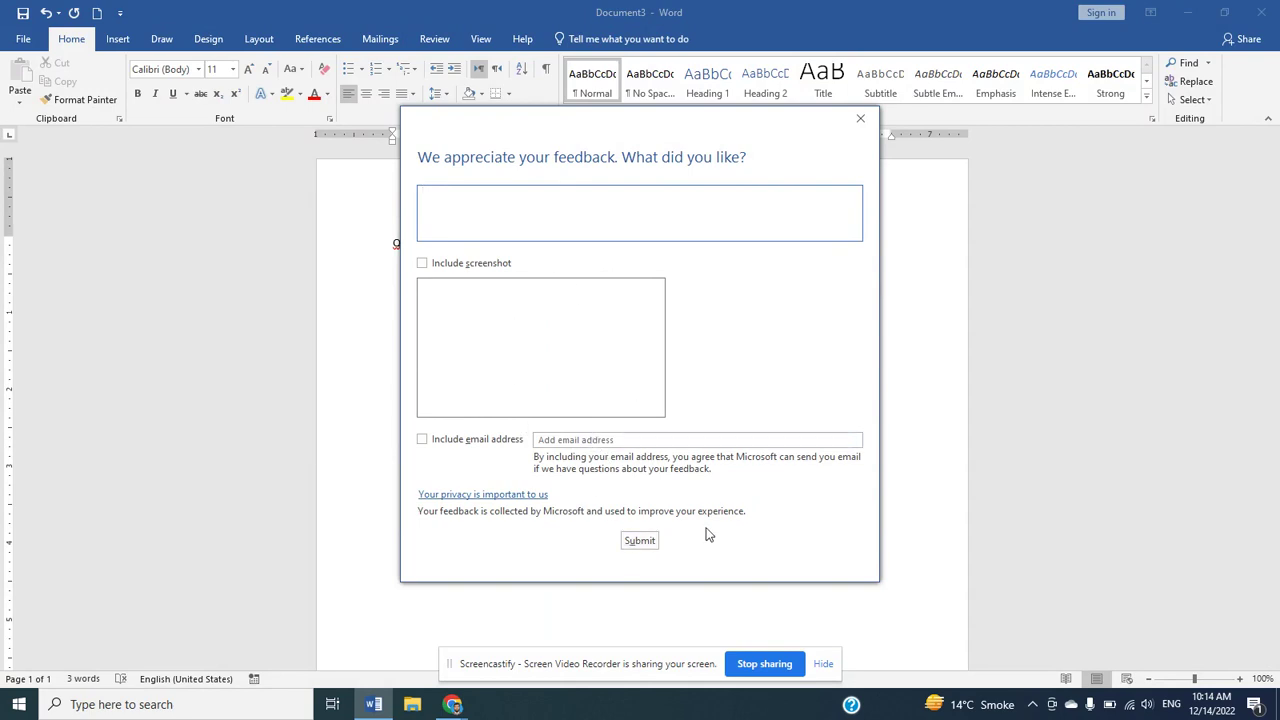
pyautogui.click(857, 120)
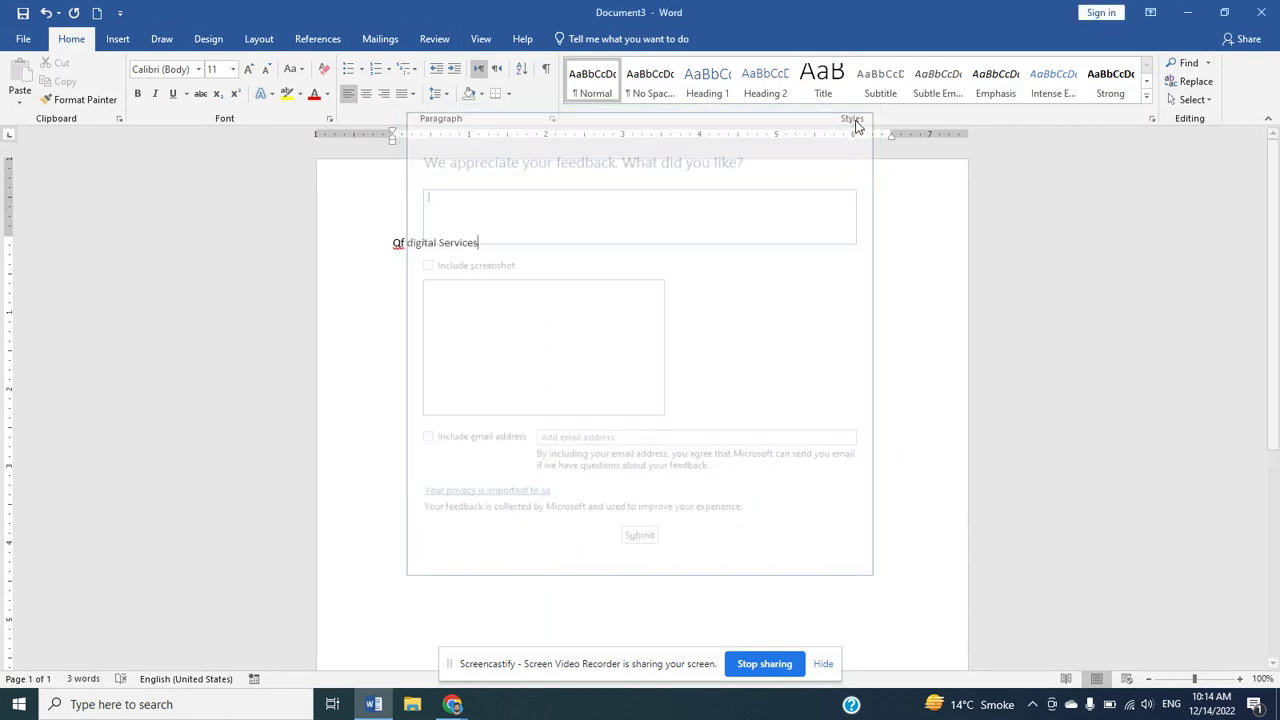
pyautogui.click(23, 40)
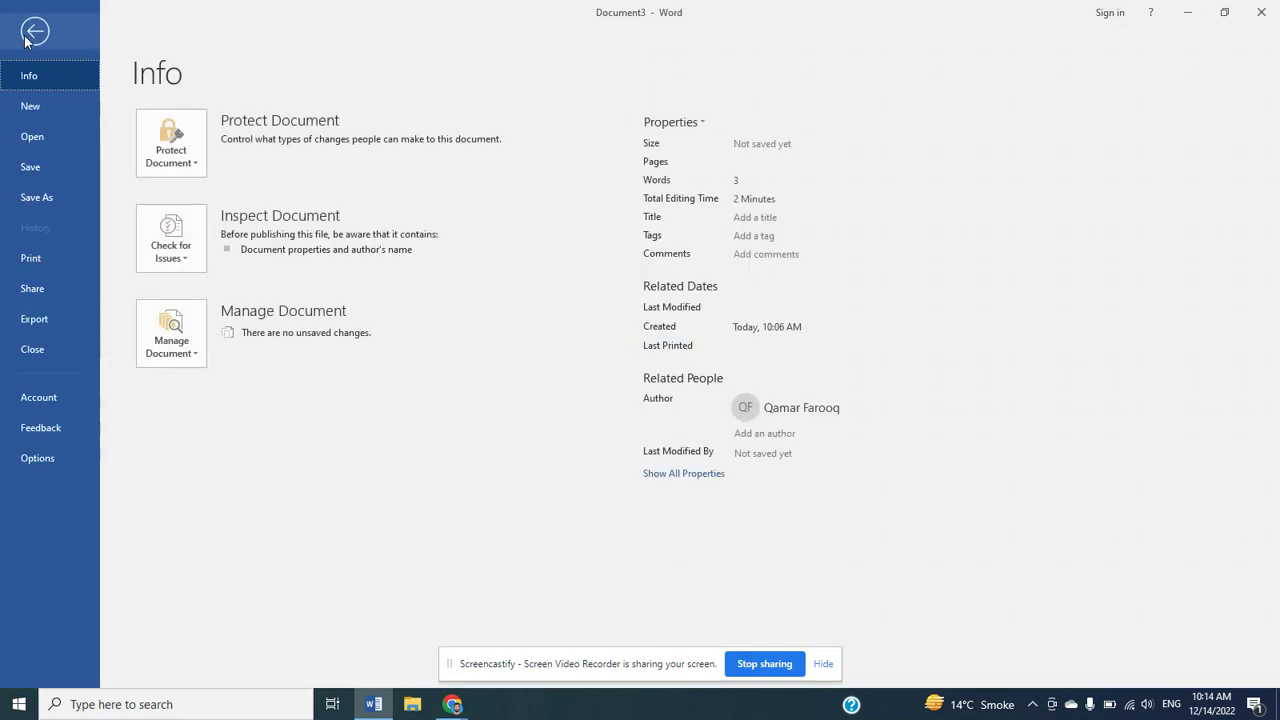
# In Word Options, browse the General, Display, Proofing, Save, Language, Accessibility and Advanced pages
pyautogui.click(37, 458)
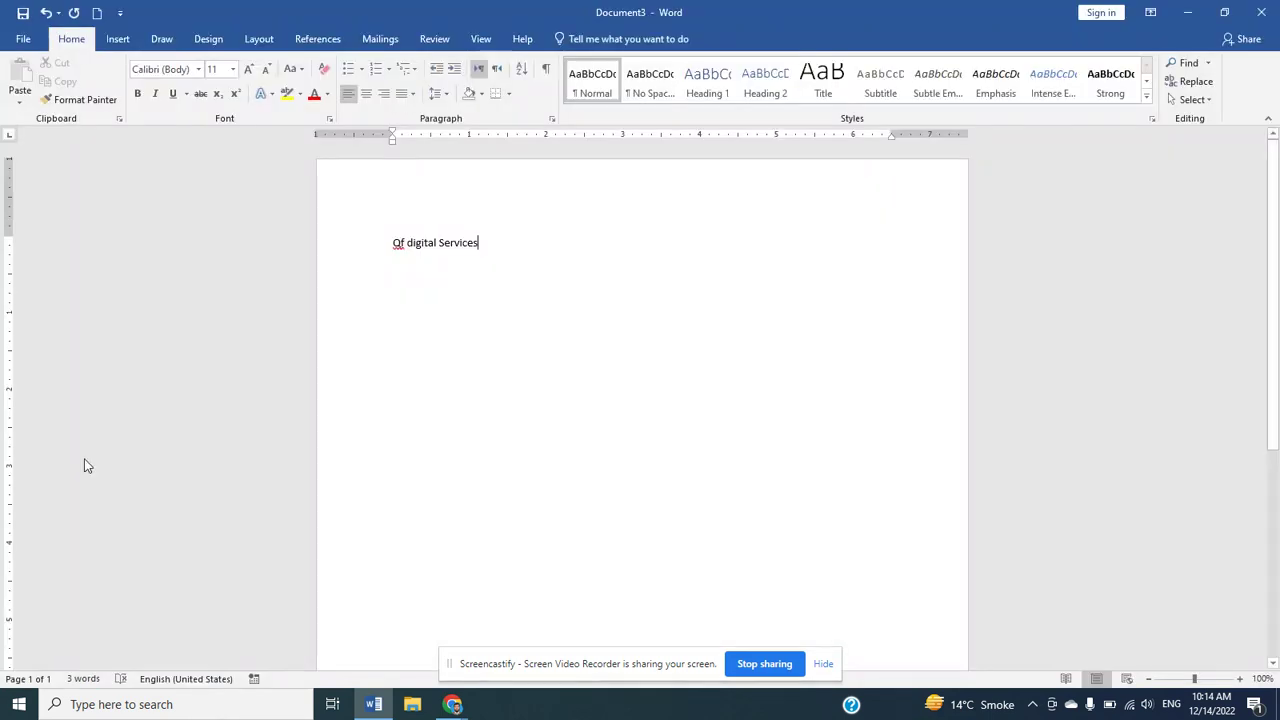
pyautogui.scroll(-1, 588, 461)
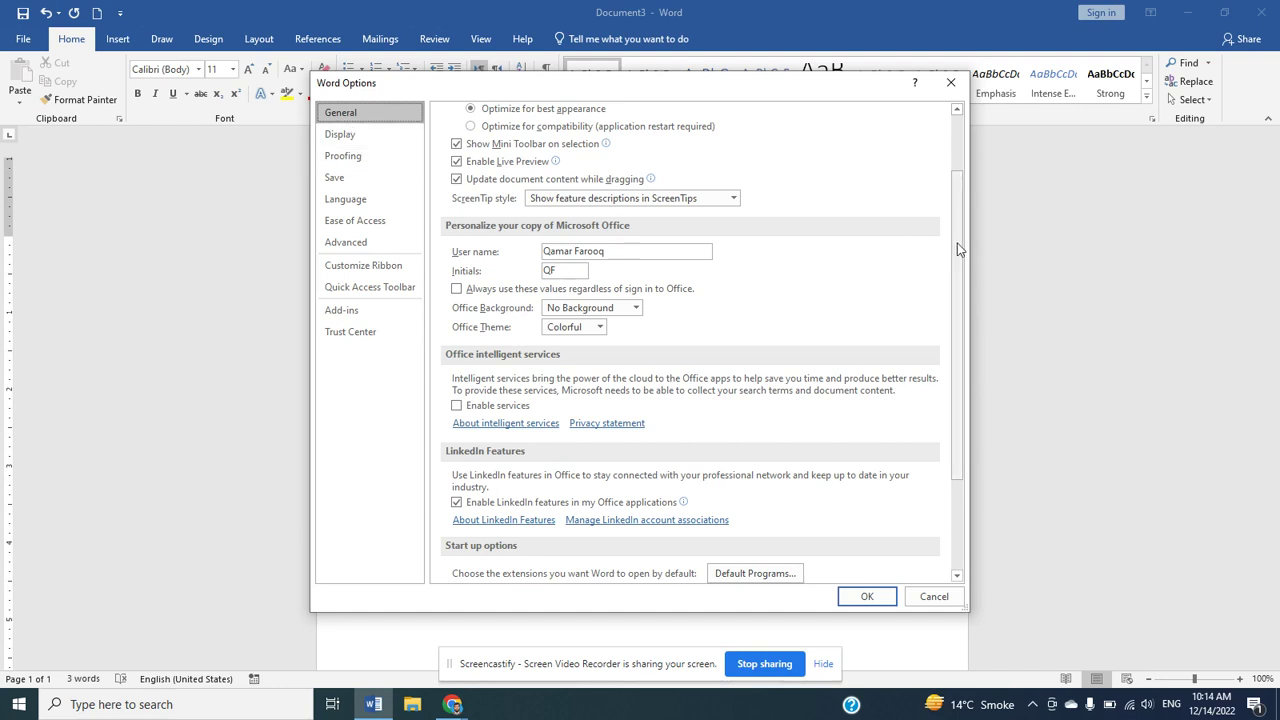
pyautogui.scroll(3, 954, 190)
pyautogui.moveTo(960, 170)
pyautogui.mouseDown()
pyautogui.moveTo(951, 376)
pyautogui.moveTo(957, 156)
pyautogui.mouseUp()
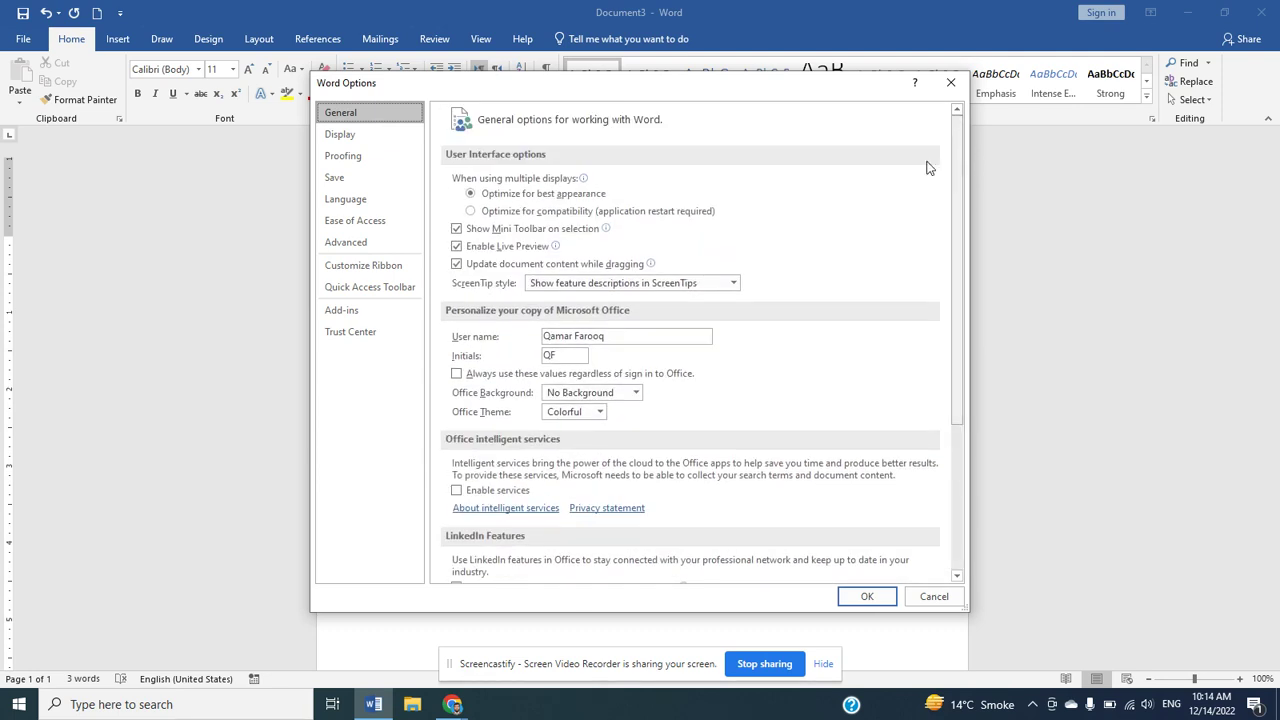
pyautogui.click(344, 137)
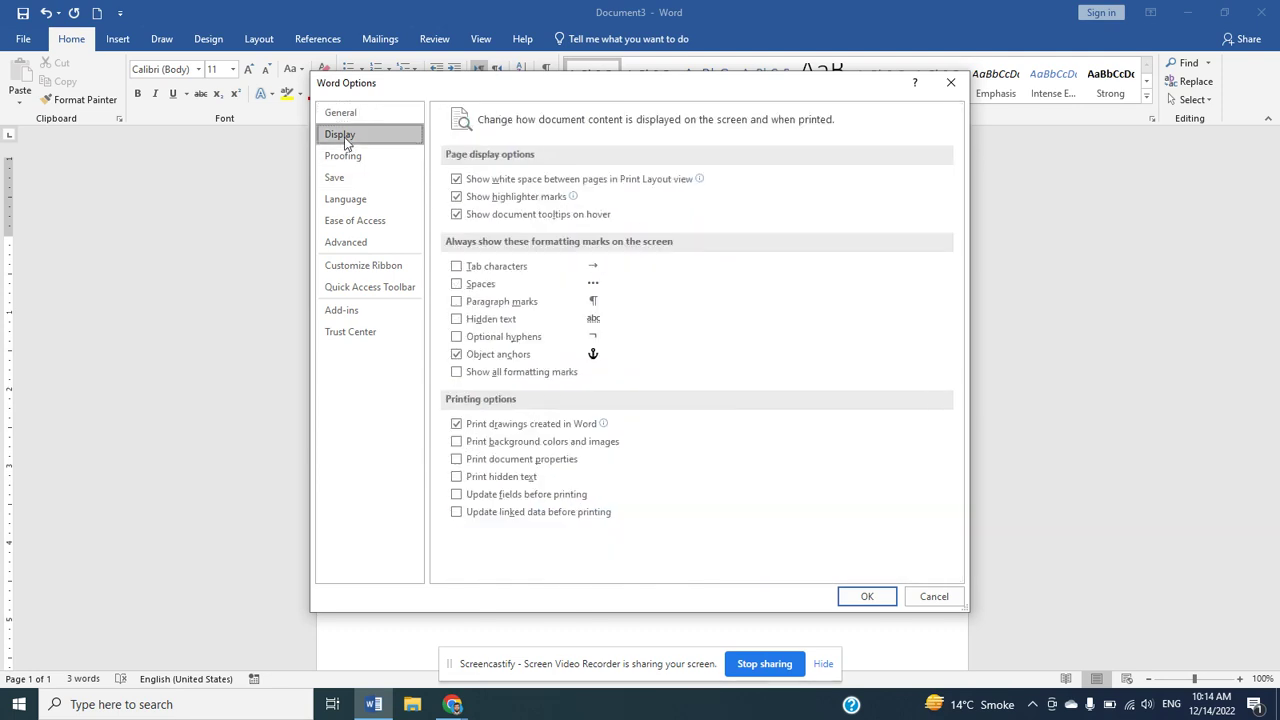
pyautogui.click(347, 157)
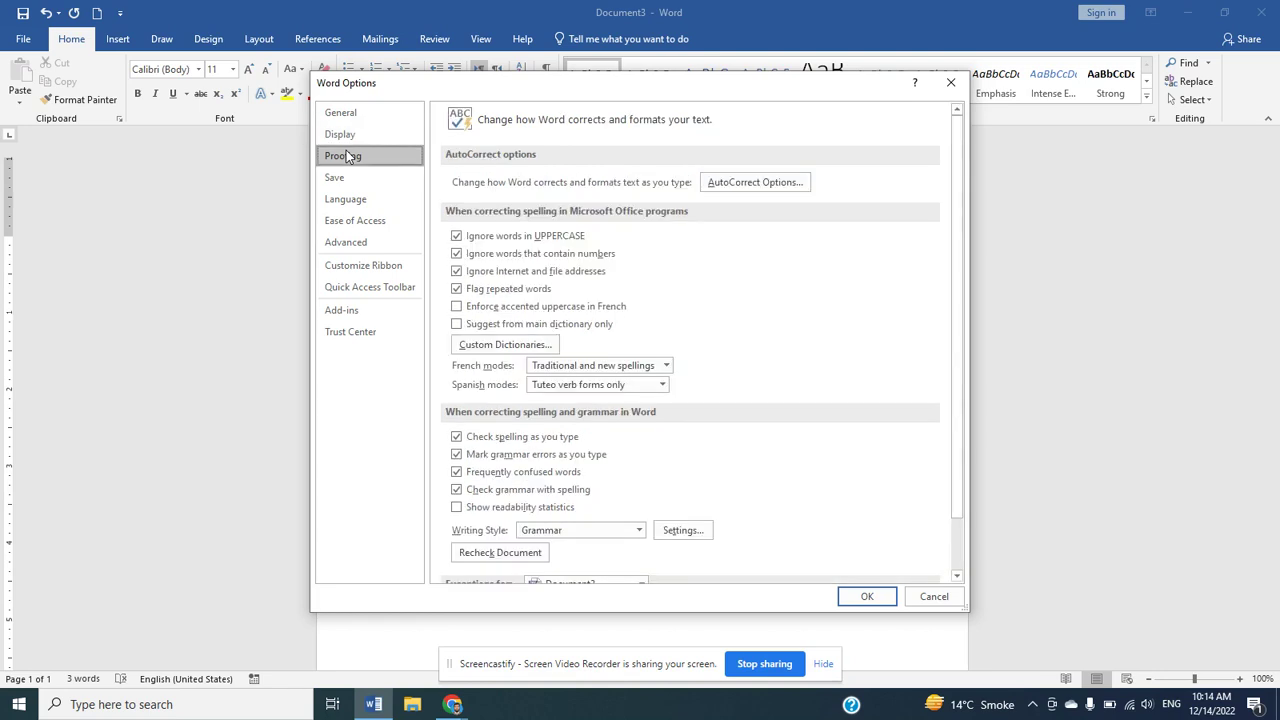
pyautogui.click(336, 180)
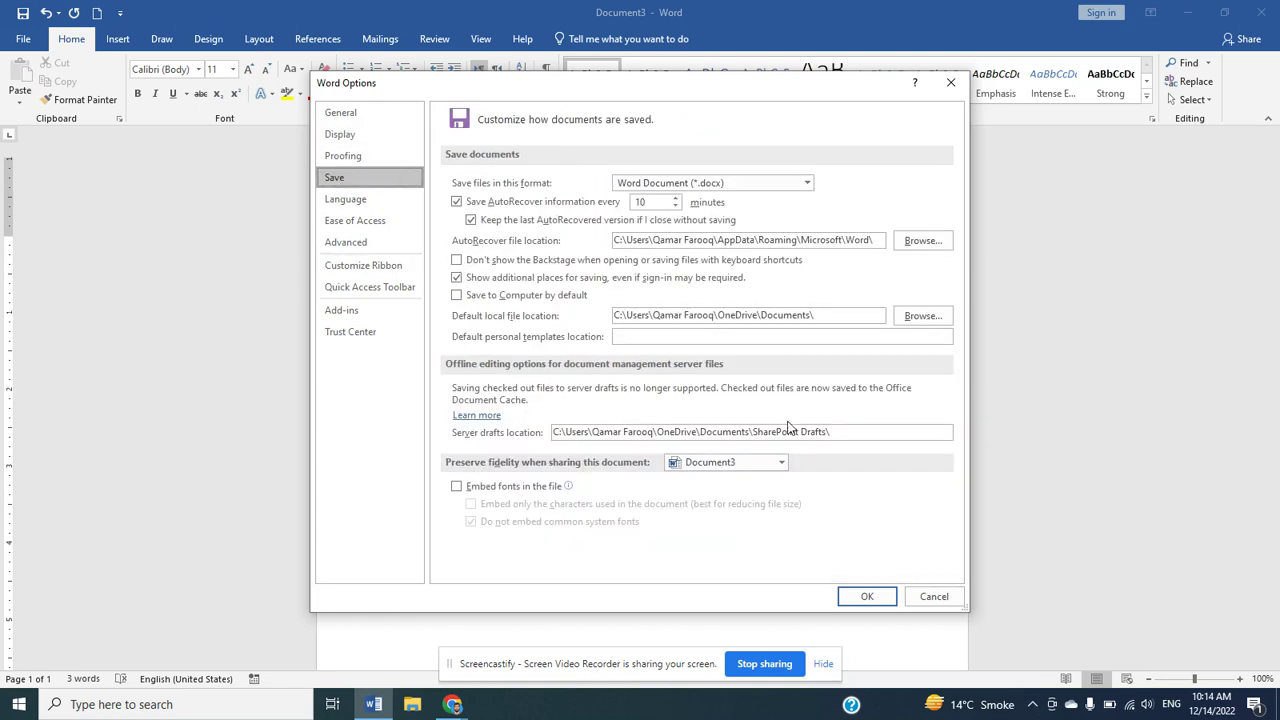
pyautogui.click(366, 202)
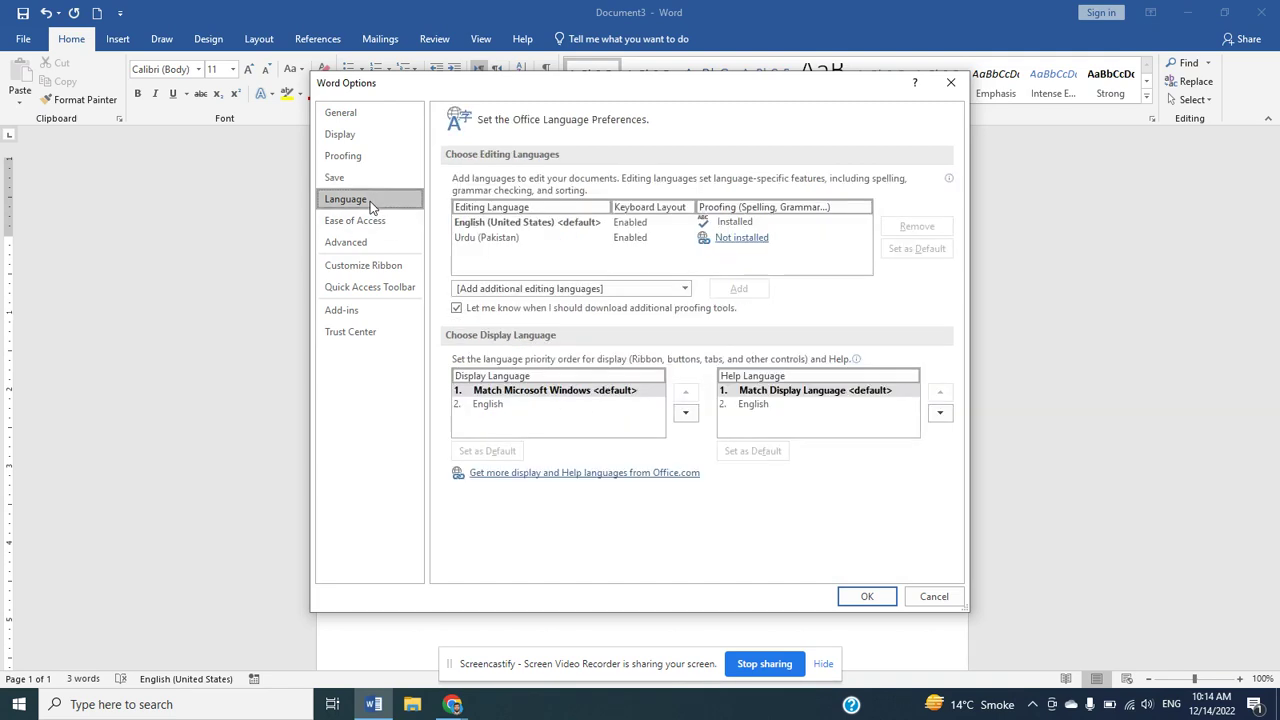
pyautogui.click(369, 218)
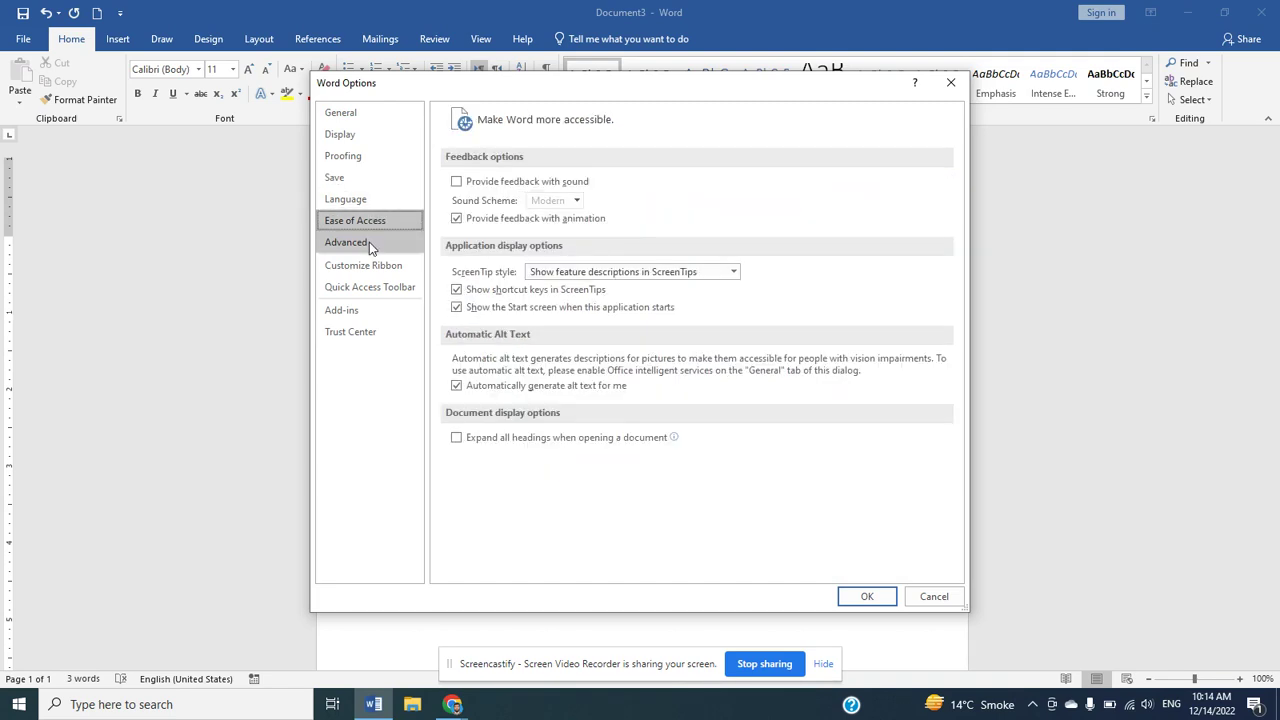
pyautogui.click(369, 242)
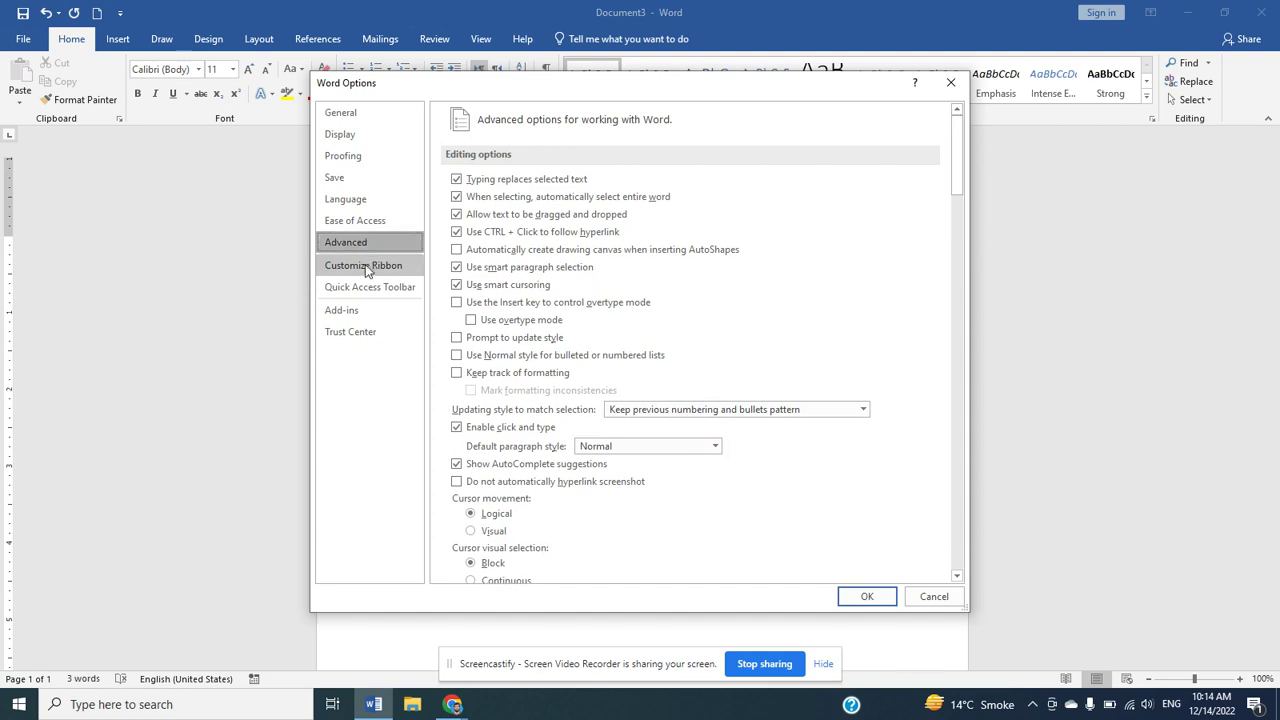
# Under Customize Ribbon, check the Developer main tab and confirm with OK
pyautogui.click(365, 265)
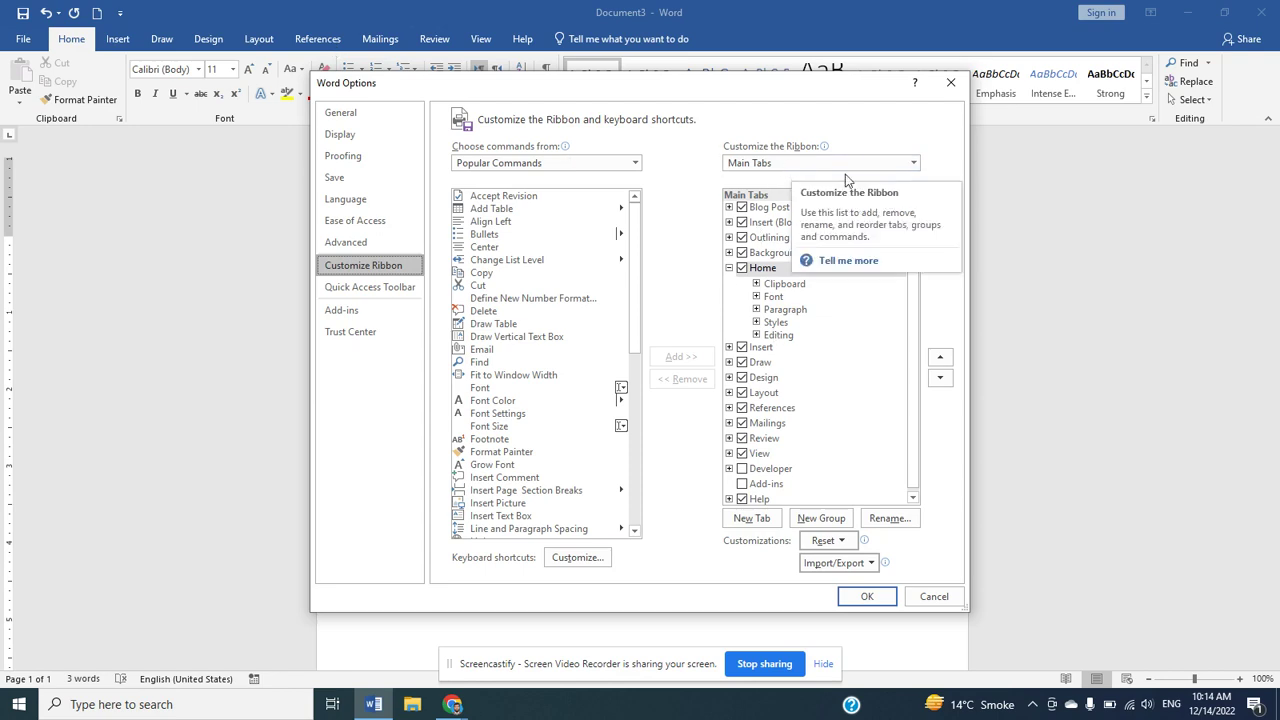
pyautogui.click(741, 470)
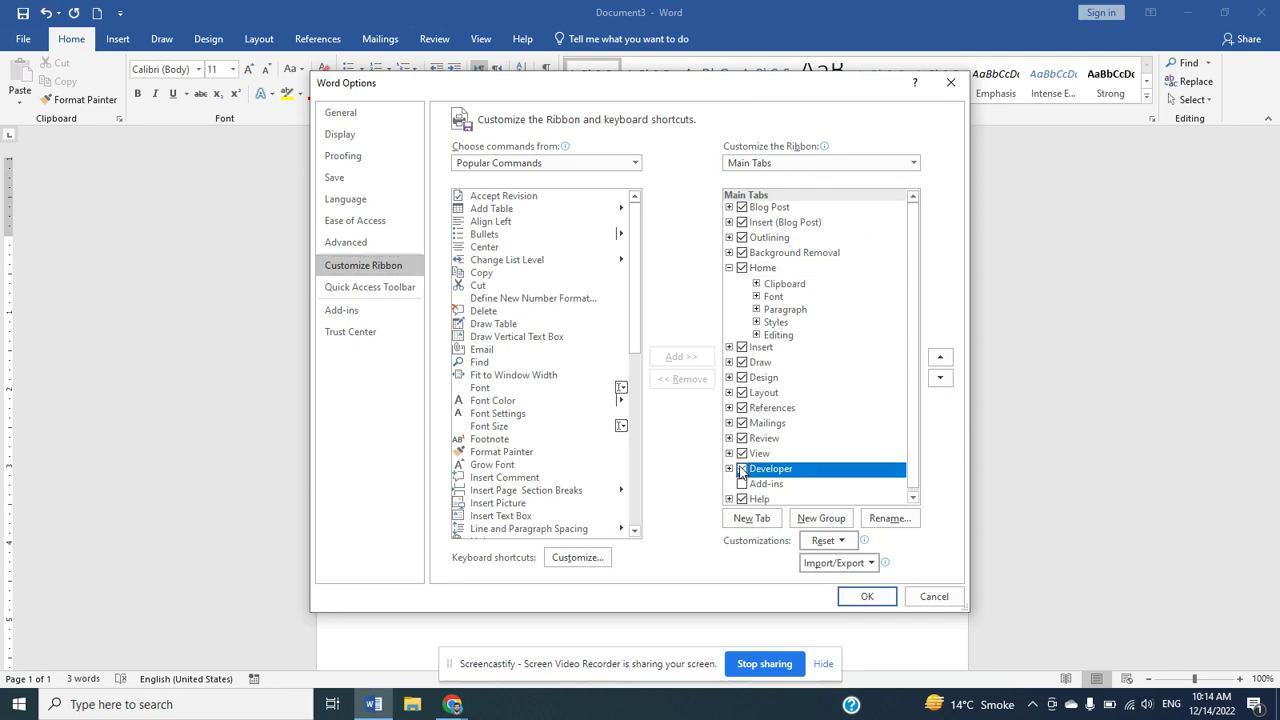
pyautogui.click(741, 470)
pyautogui.click(869, 597)
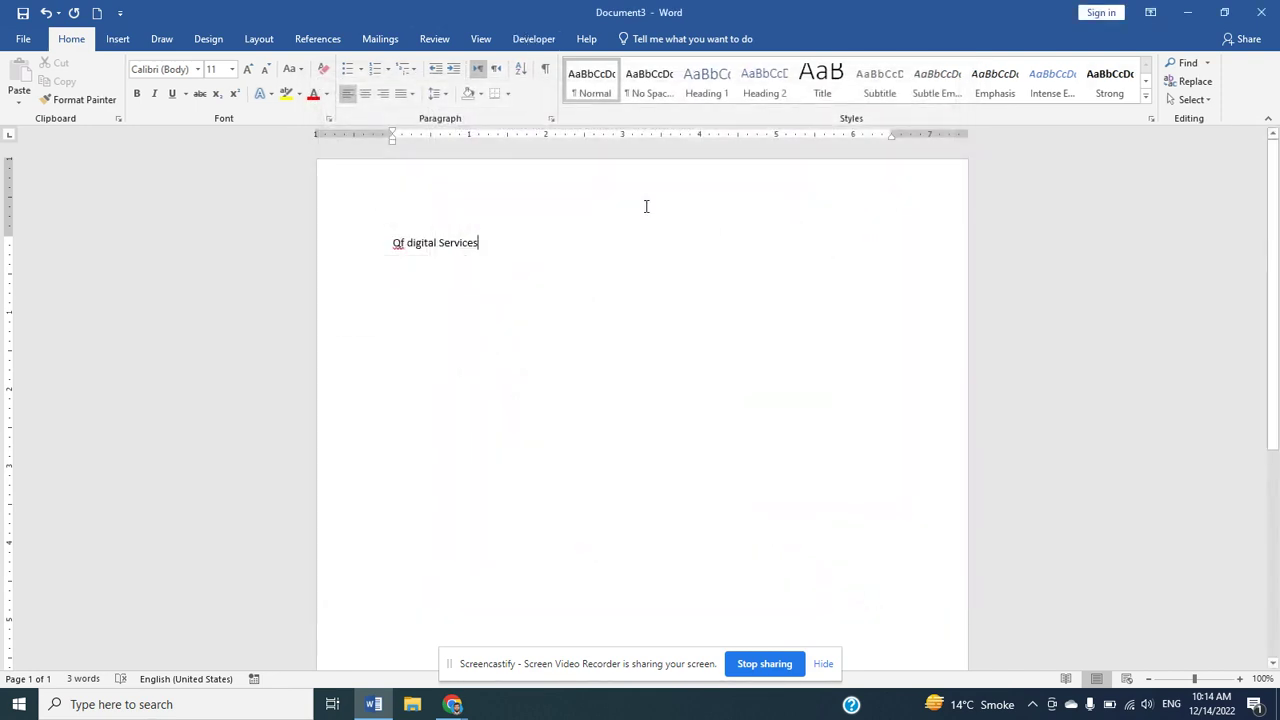
pyautogui.click(524, 42)
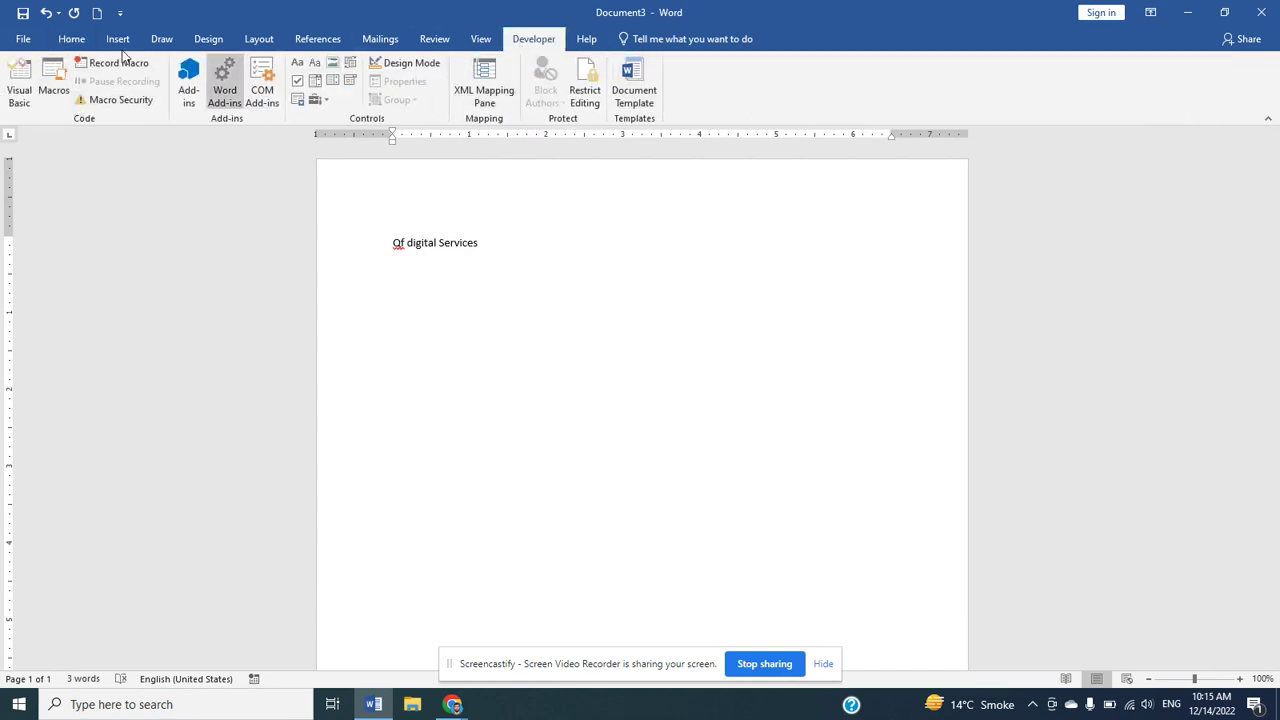
pyautogui.click(22, 37)
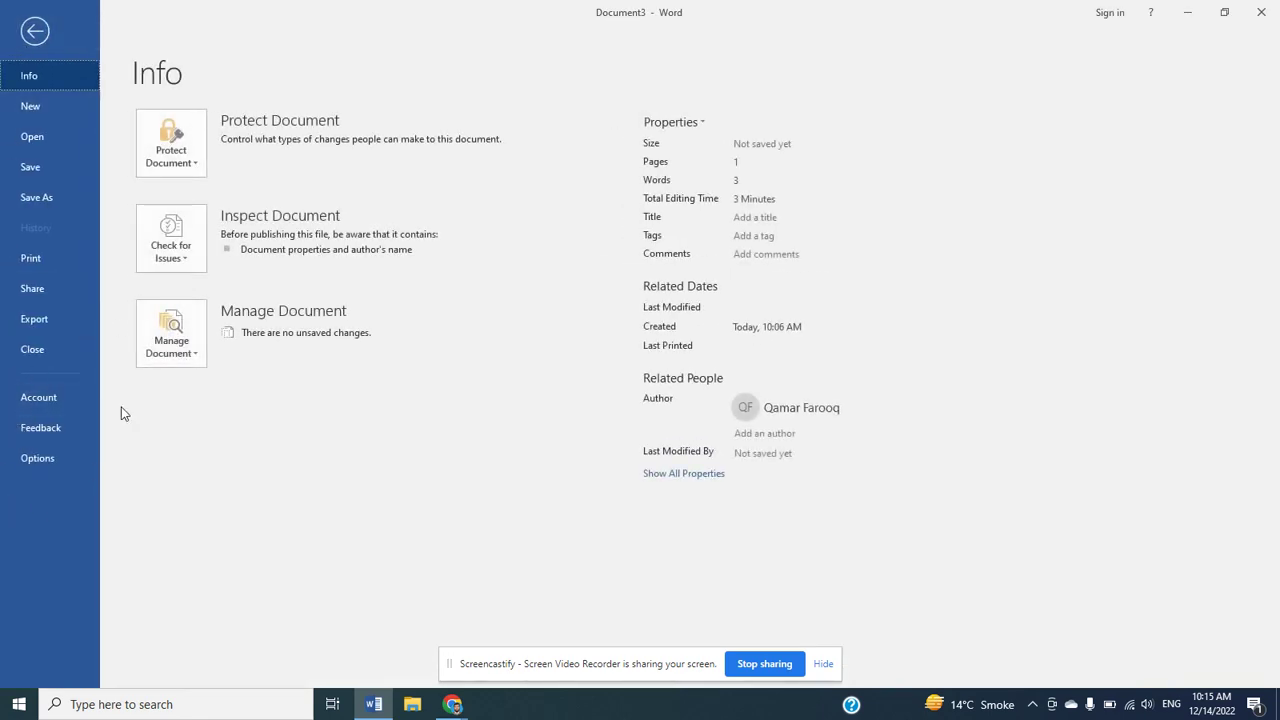
pyautogui.click(38, 458)
pyautogui.scroll(-2, 449, 420)
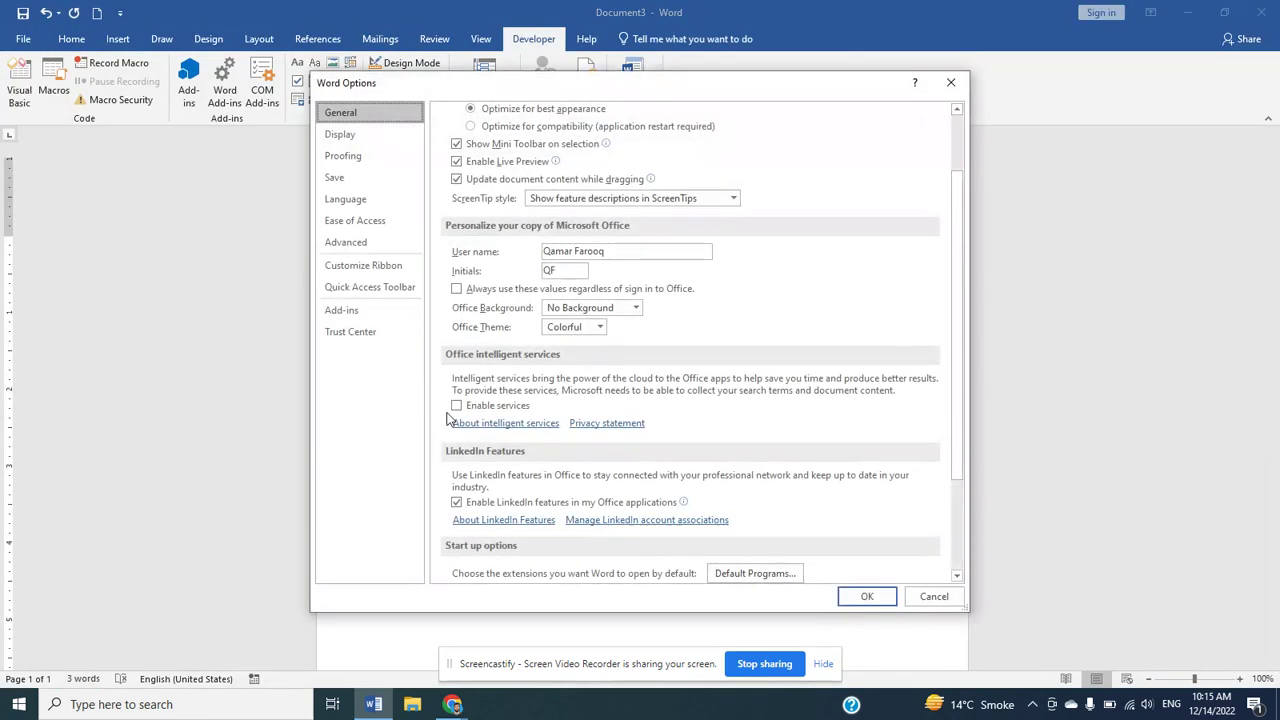
pyautogui.click(934, 596)
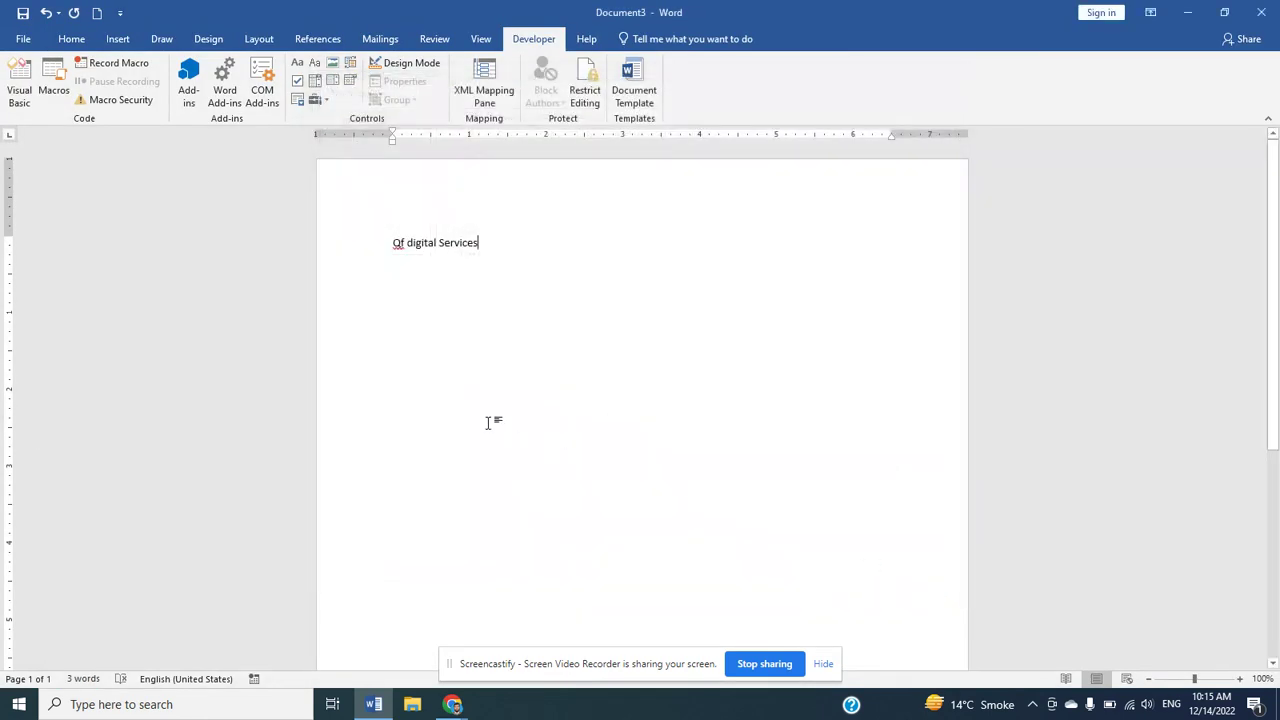
pyautogui.moveTo(397, 245); pyautogui.dragTo(506, 249)
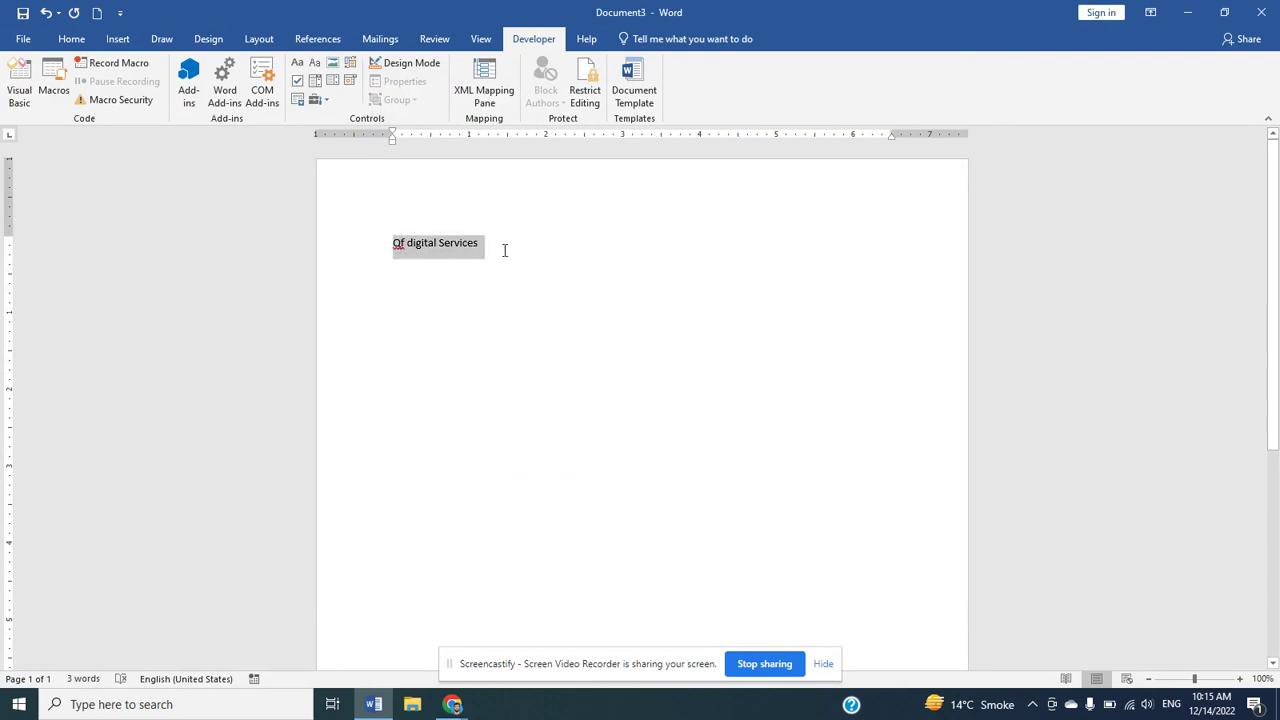
pyautogui.click(506, 258)
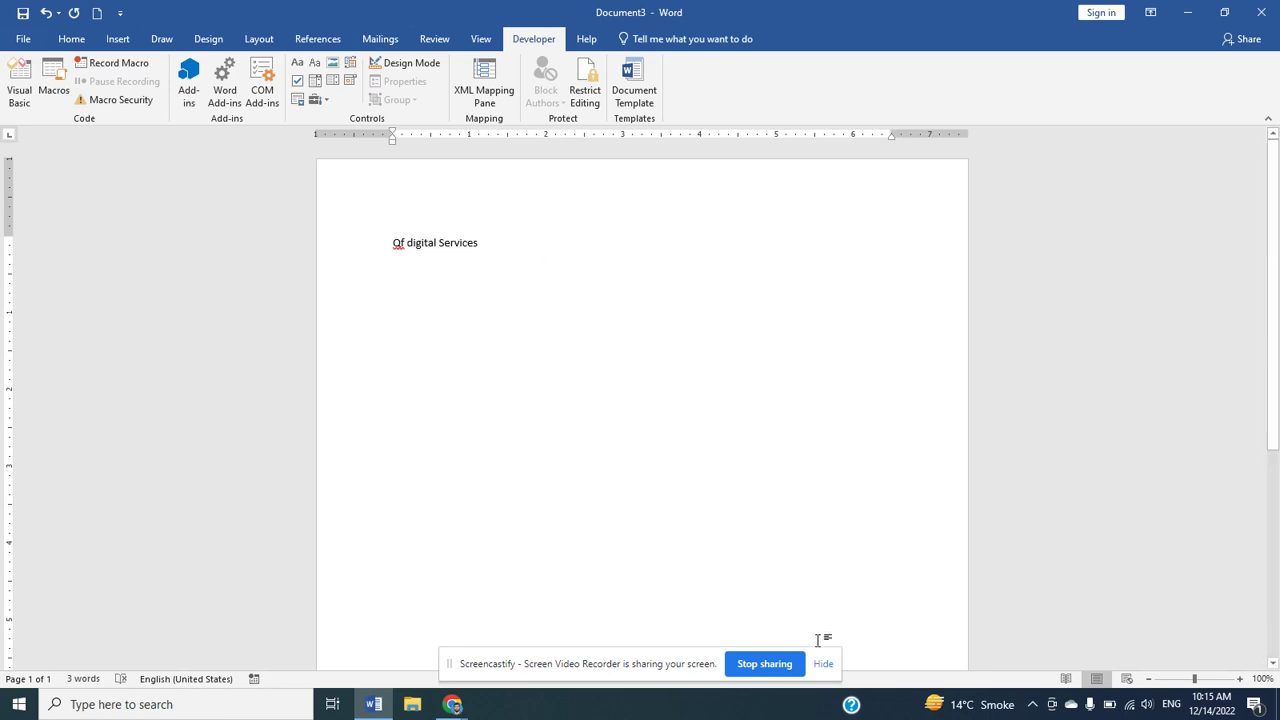
pyautogui.click(80, 44)
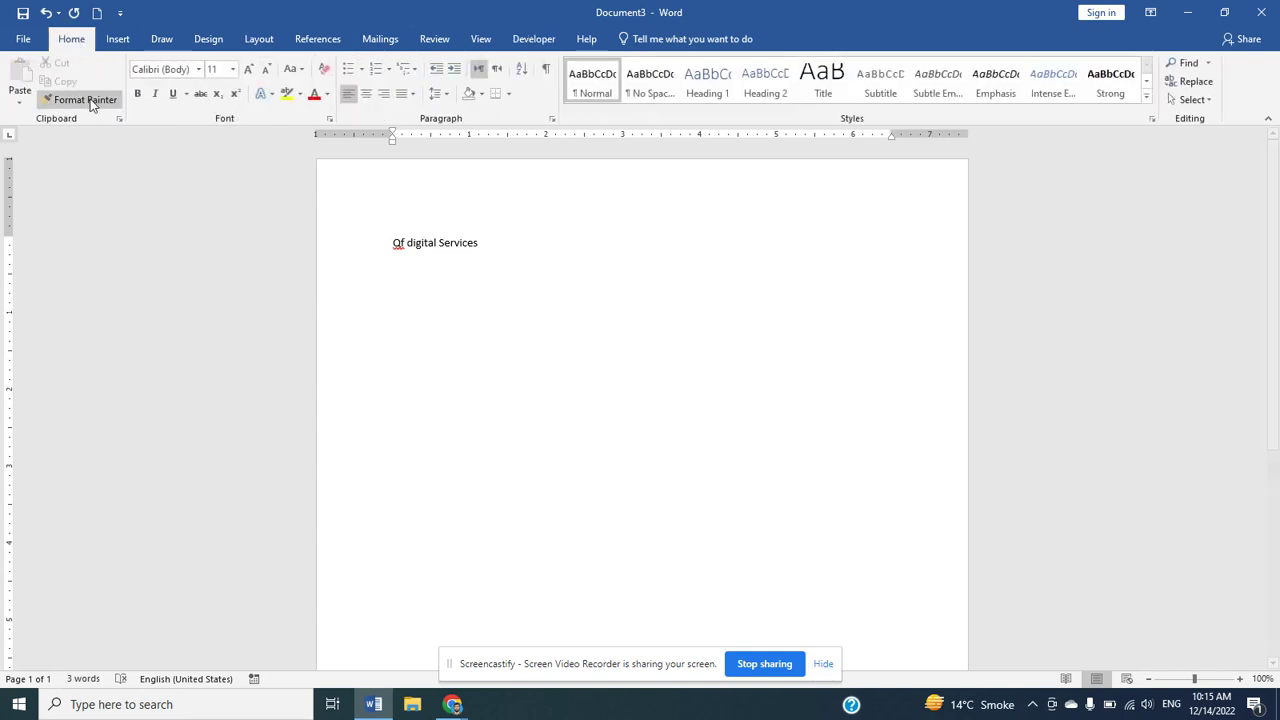